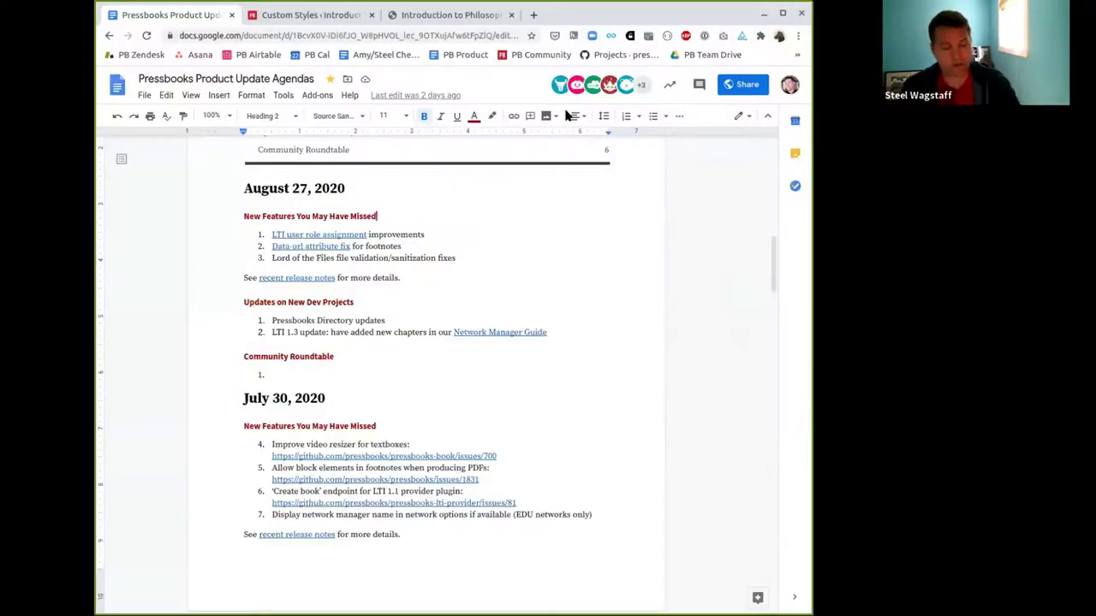
# Open integrations.pressbooks.network/mathtest/wp-admin/ in a new browser tab and go to the Math Test book's LTI settings
pyautogui.hotkey('ctrl', 't')
pyautogui.write('integrations.pressbooks.network/mathtest/wp-admin/')
pyautogui.press('Return')
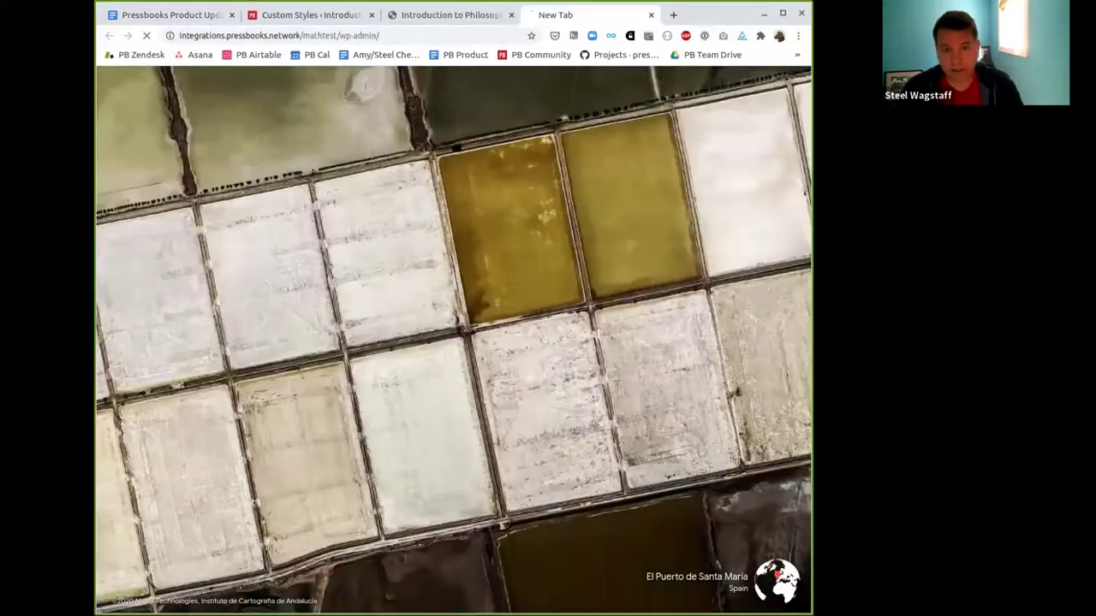
pyautogui.click(151, 400)
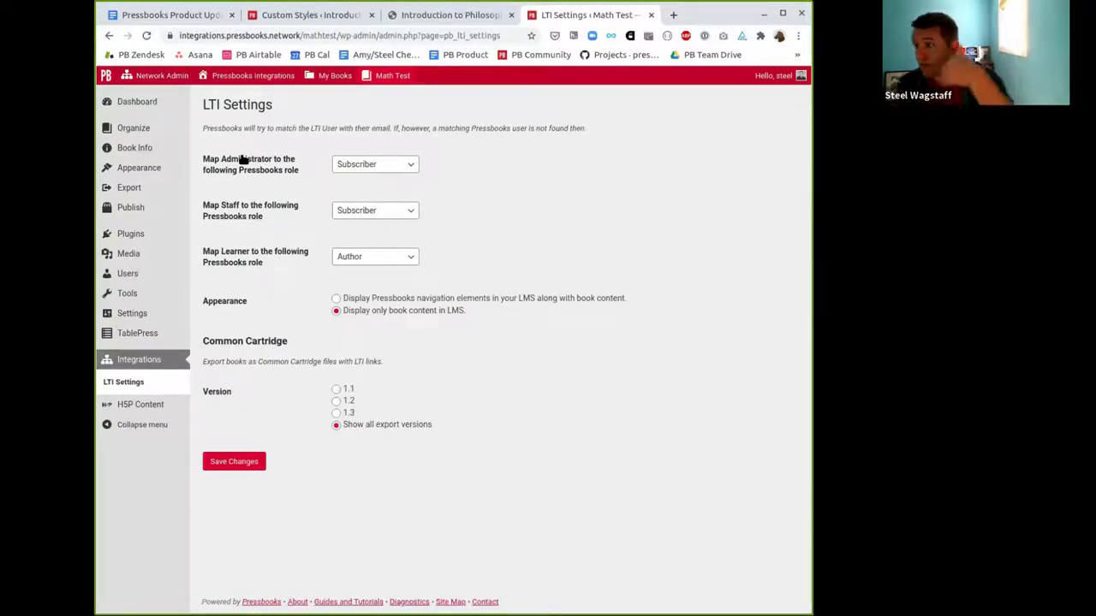
# Examine the Pressbooks roles available for mapping LTI administrators and learners, leaving both mappings as they are
pyautogui.click(343, 167)
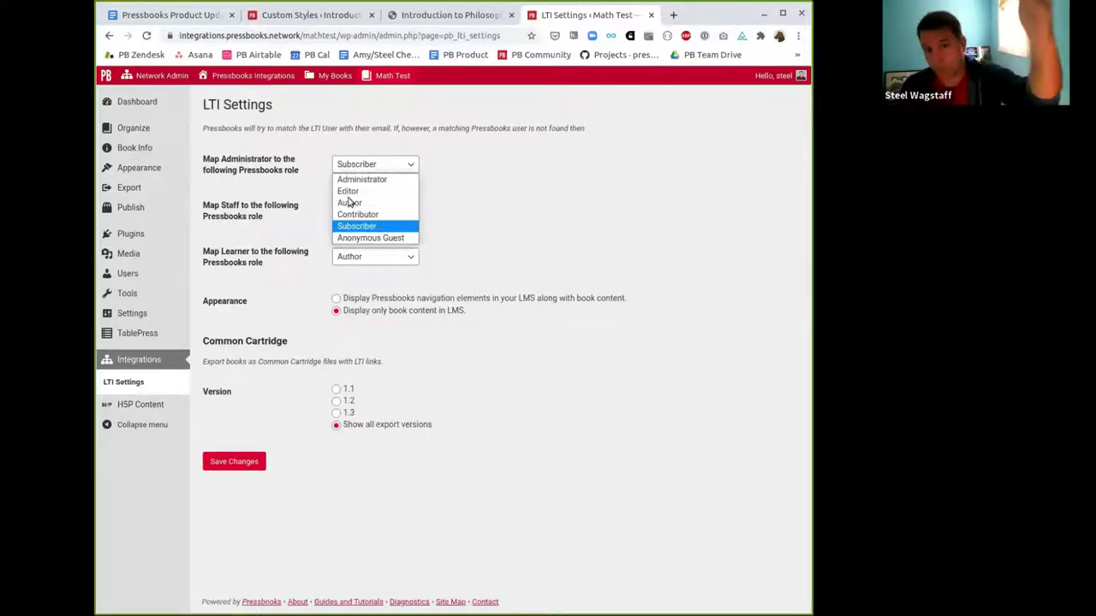
pyautogui.click(495, 168)
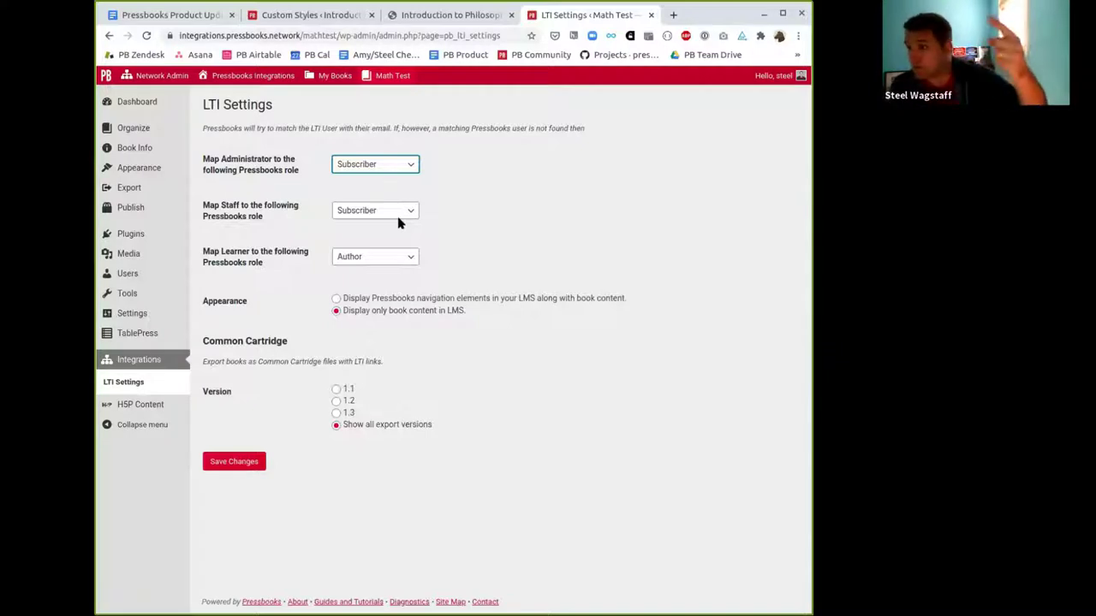
pyautogui.click(393, 264)
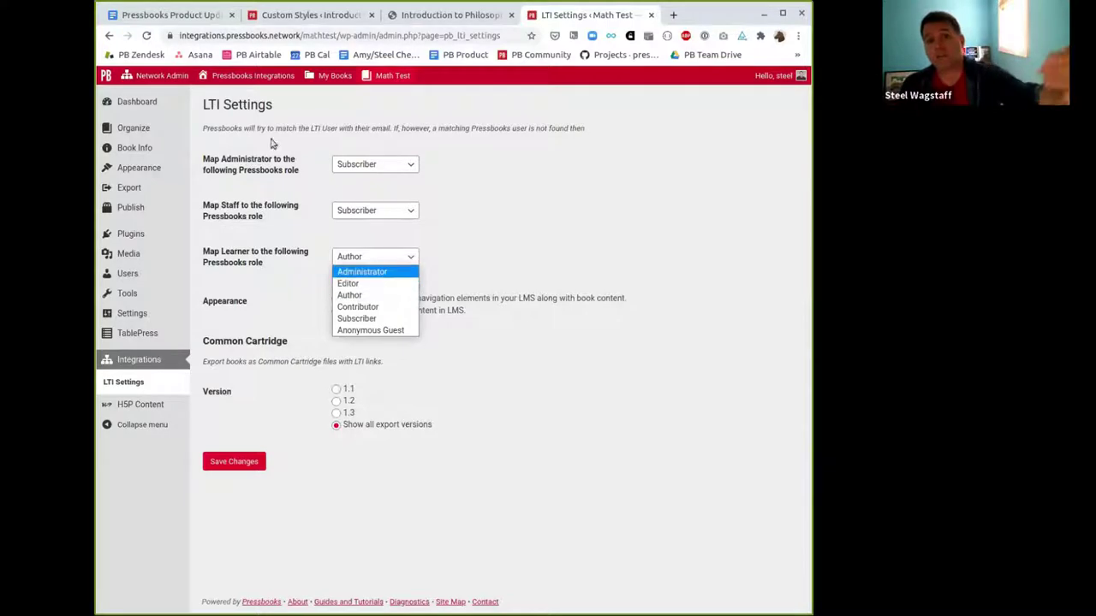
pyautogui.click(304, 274)
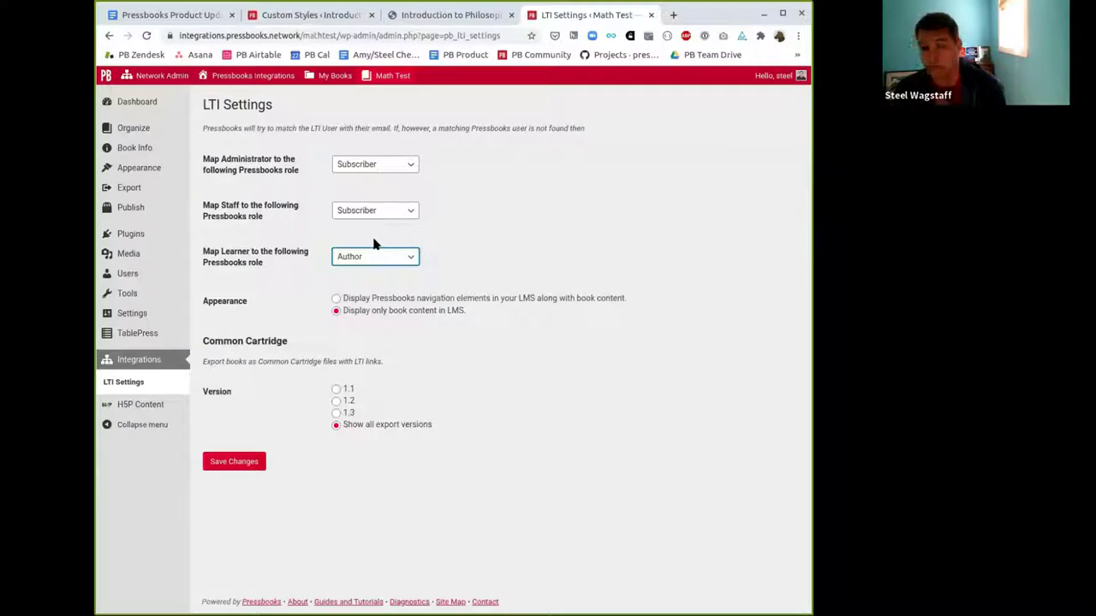
# Check the August 27, 2020 agenda in the Pressbooks Product Update Agendas document and close the LTI settings page
pyautogui.hotkey('ctrl', 'Tab')
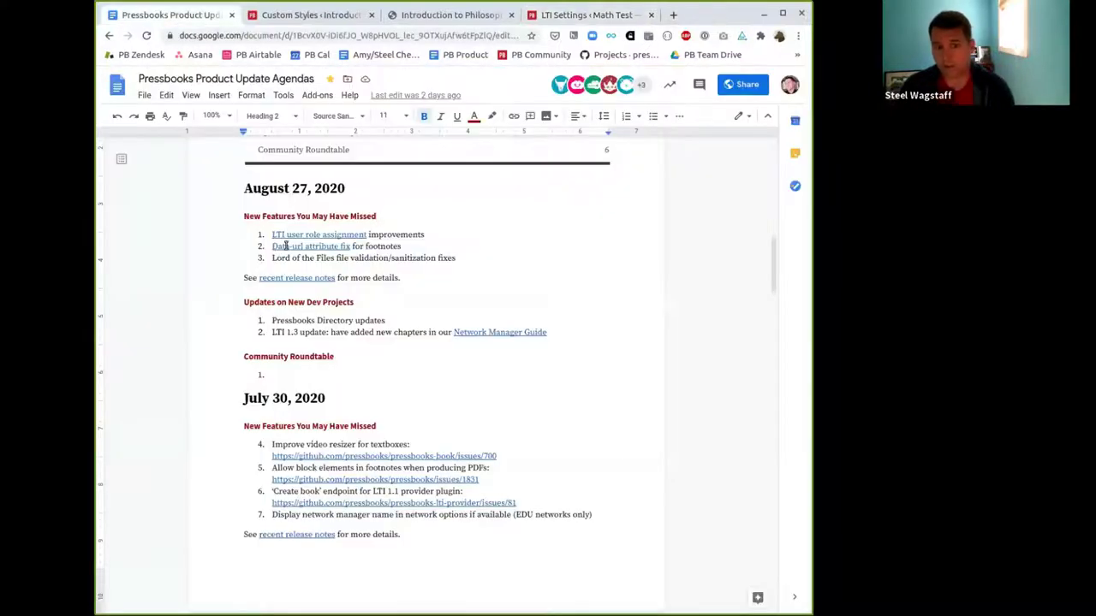
pyautogui.click(557, 14)
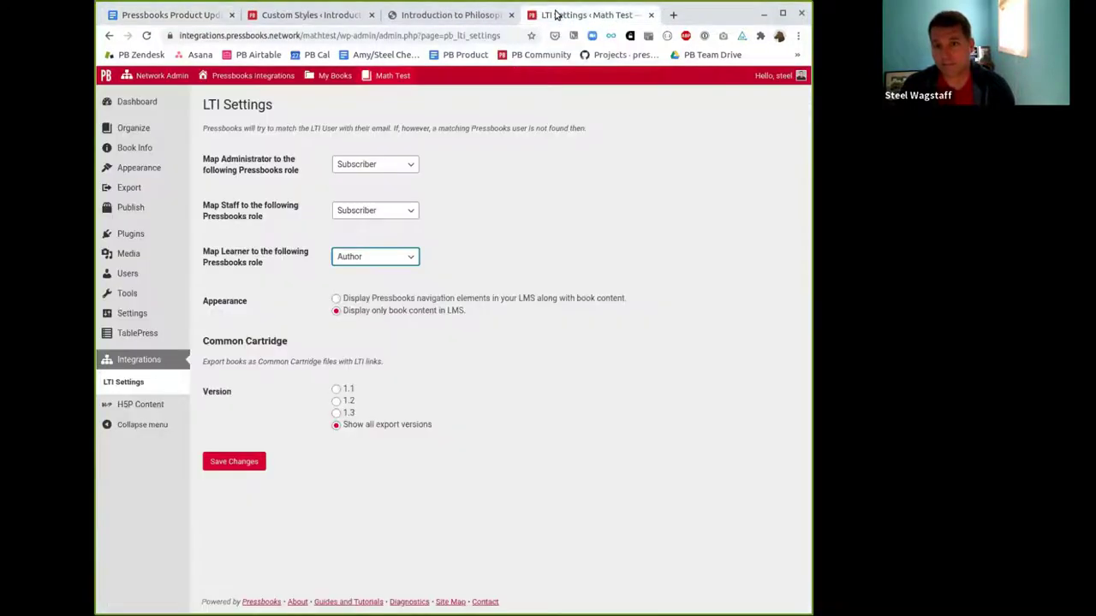
pyautogui.click(650, 15)
# Highlight the data-url attribute in the hyperlink rule of the custom PDF styles for Introduction to Philosophy: Ethics
pyautogui.click(328, 14)
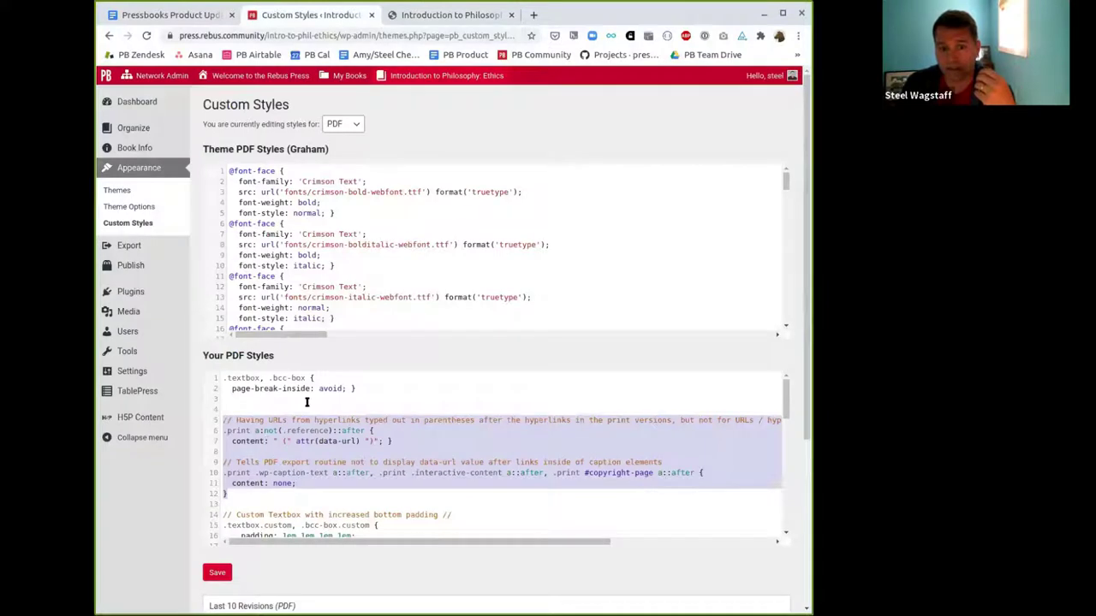
pyautogui.click(306, 399)
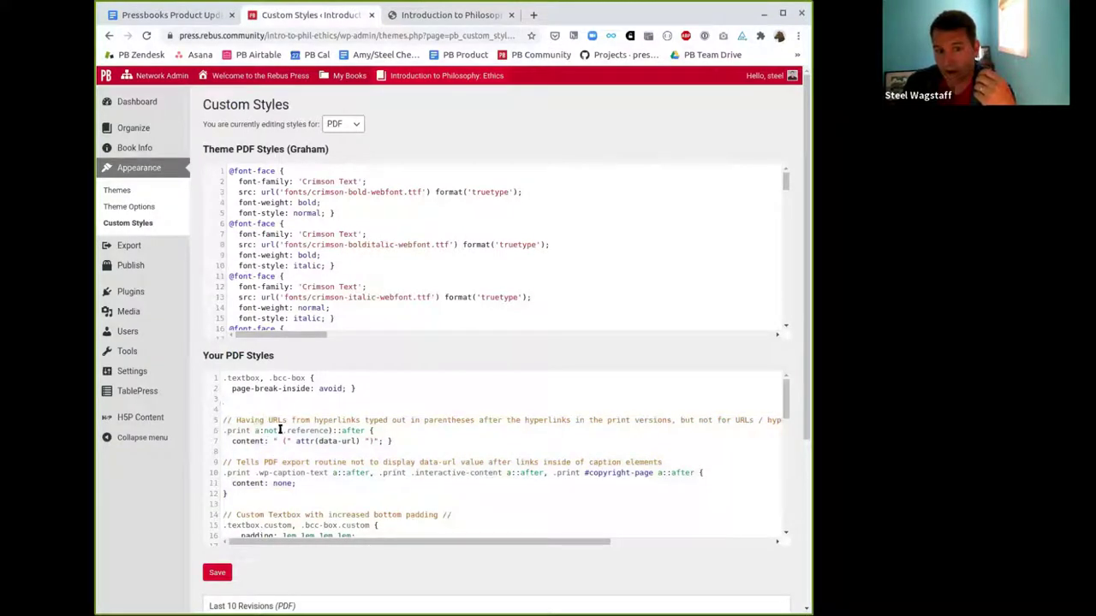
pyautogui.scroll(-1, 279, 430)
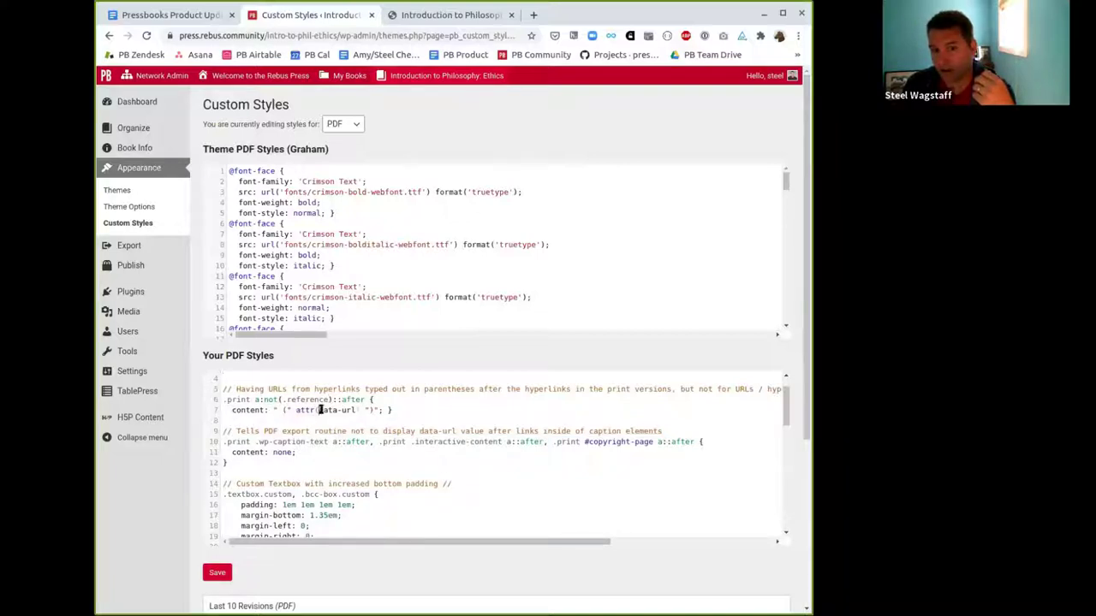
pyautogui.moveTo(320, 411); pyautogui.dragTo(355, 411)
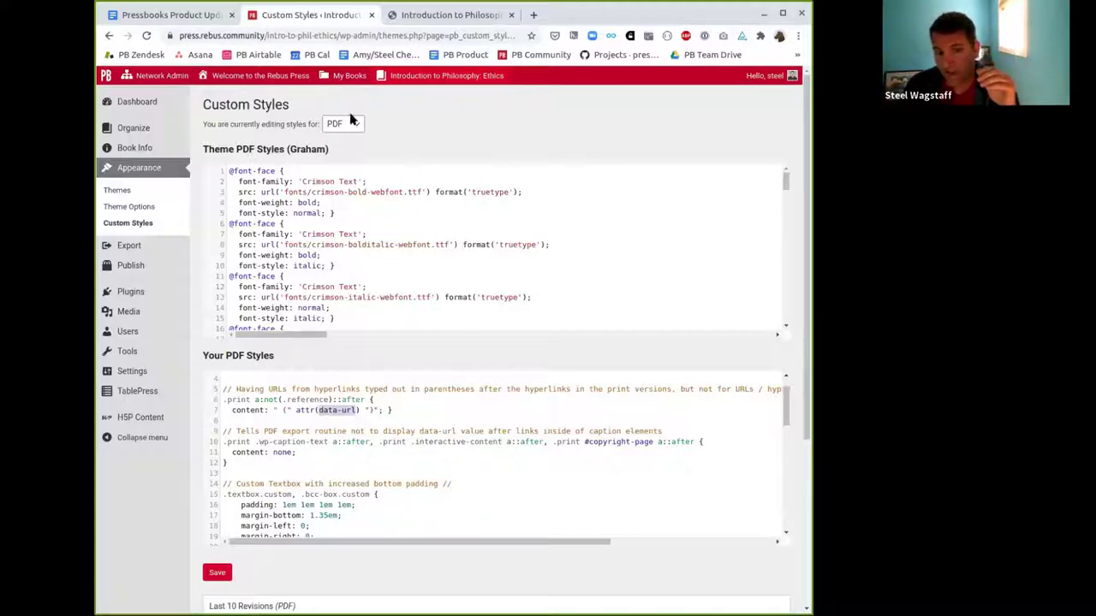
# Review how hyperlink URLs and footnotes print in the exported Ethics PDF, then close it and return to the agenda document
pyautogui.click(448, 15)
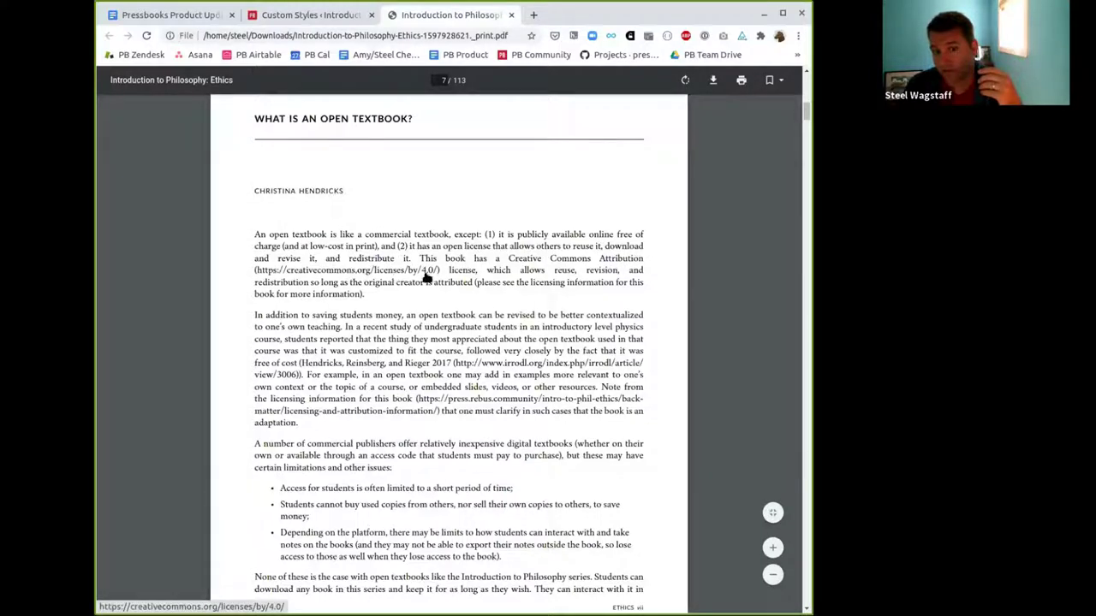
pyautogui.scroll(-10, 377, 285)
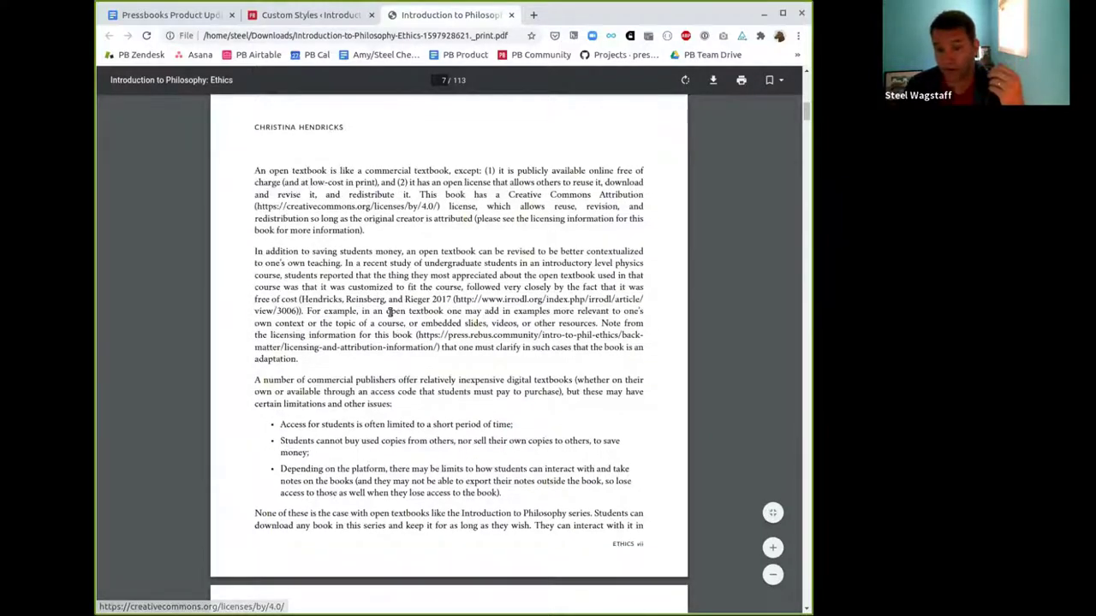
pyautogui.scroll(-20, 390, 312)
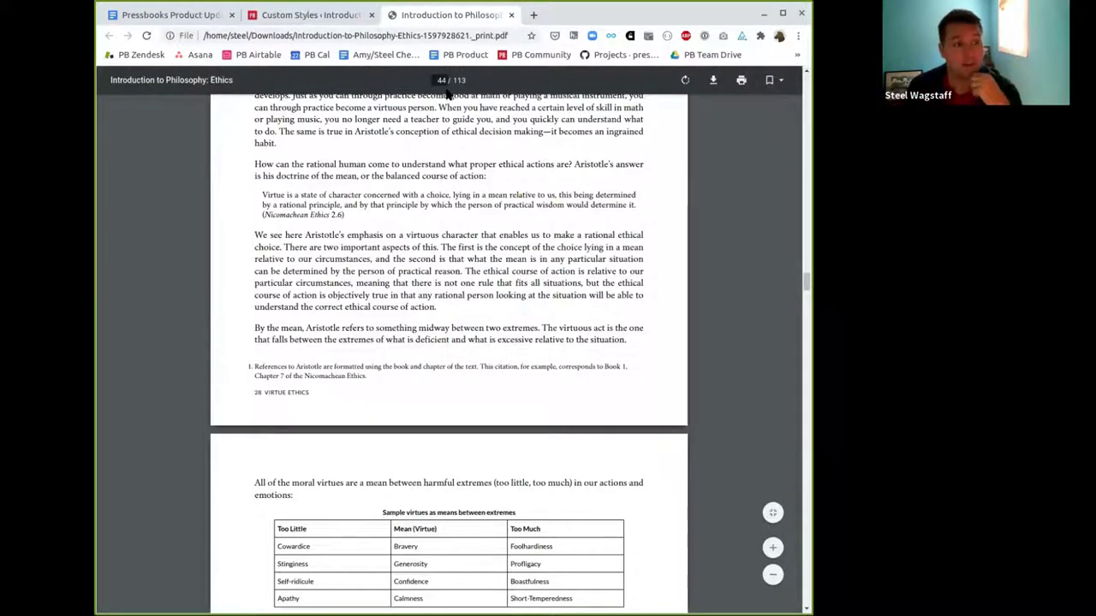
pyautogui.click(511, 15)
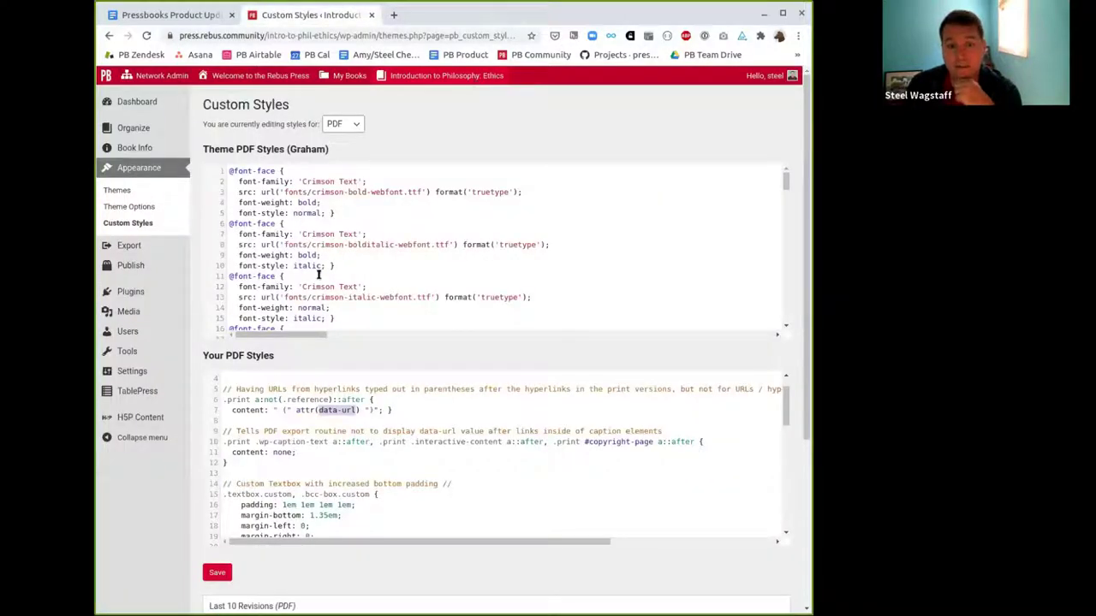
pyautogui.click(216, 16)
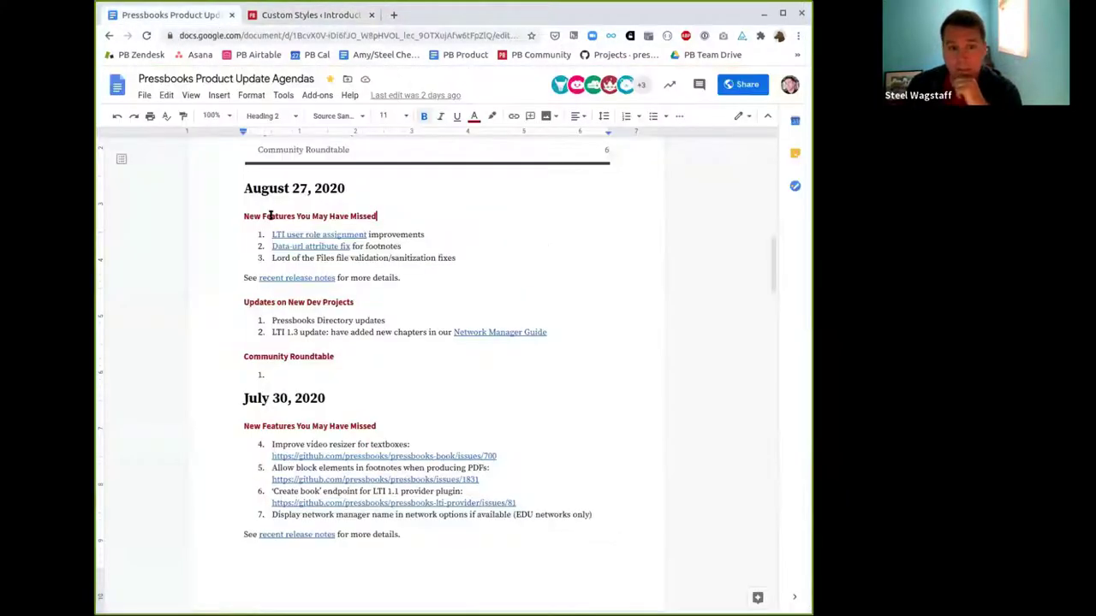
# Replace the Custom Styles page with the Math Test book's dashboard and open its Debug File Validation tool
pyautogui.click(313, 17)
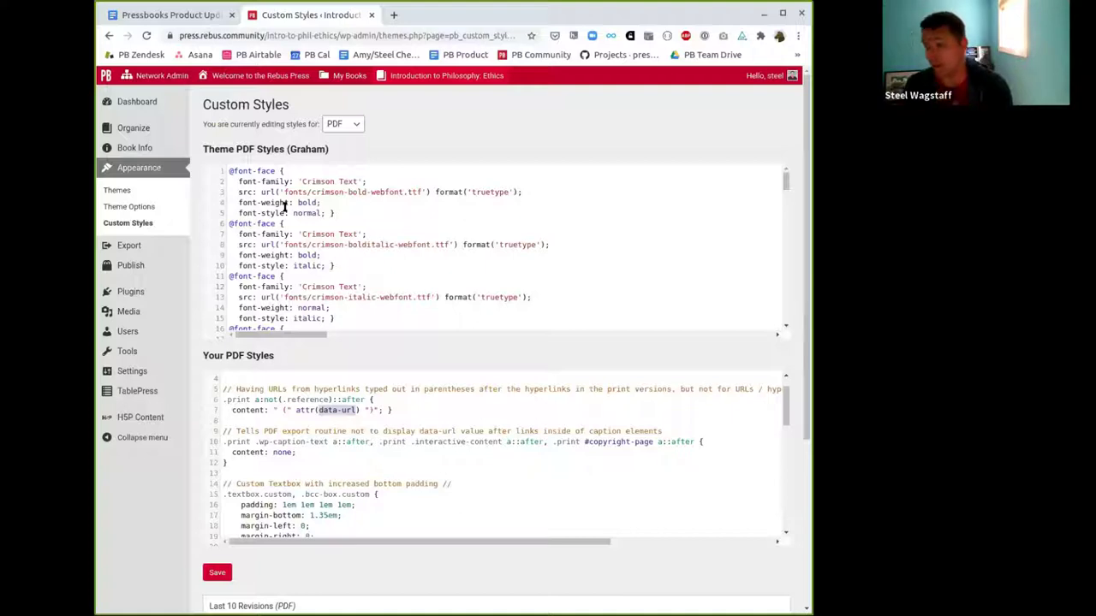
pyautogui.moveTo(174, 78)
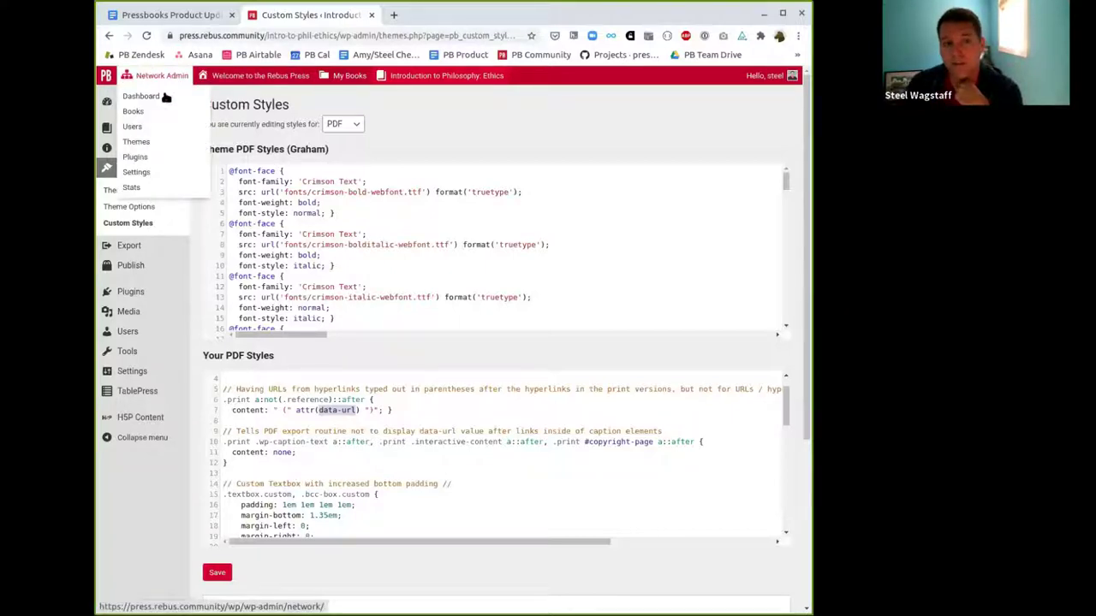
pyautogui.click(165, 97)
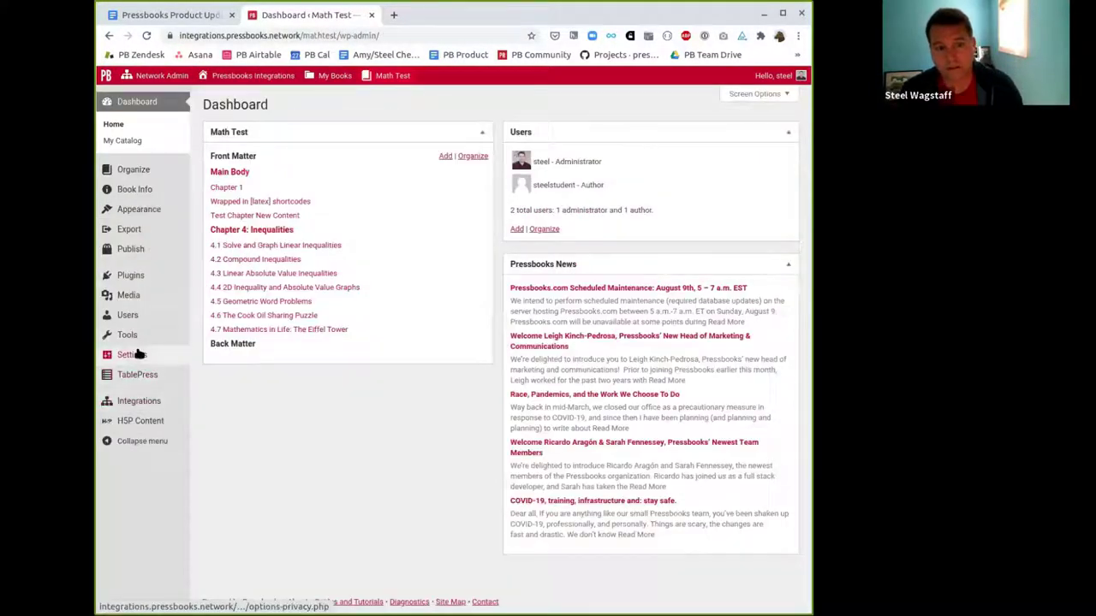
pyautogui.moveTo(138, 353)
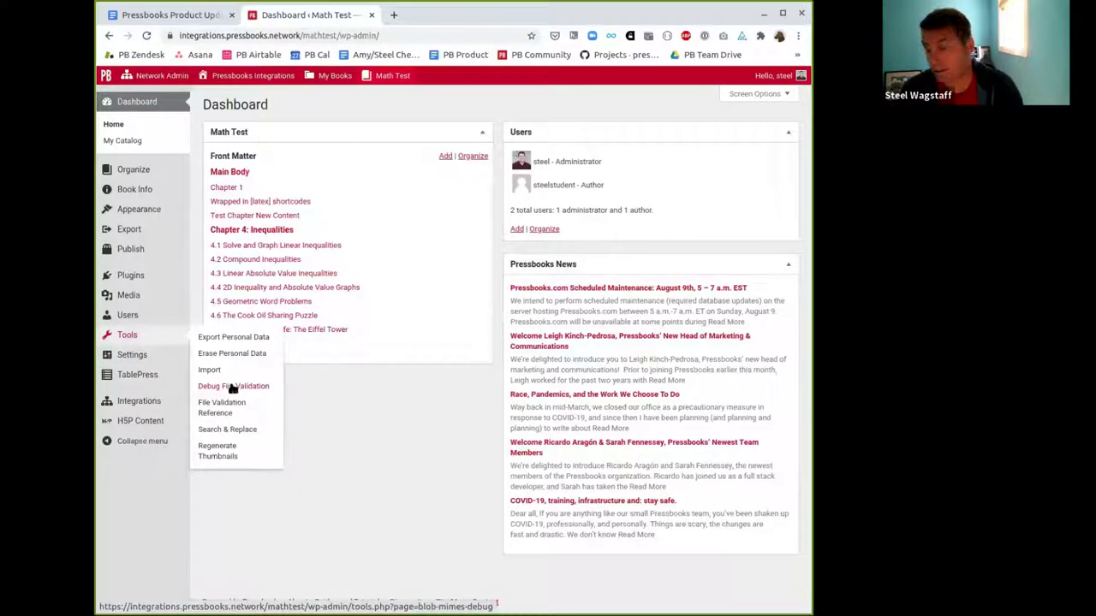
pyautogui.click(231, 390)
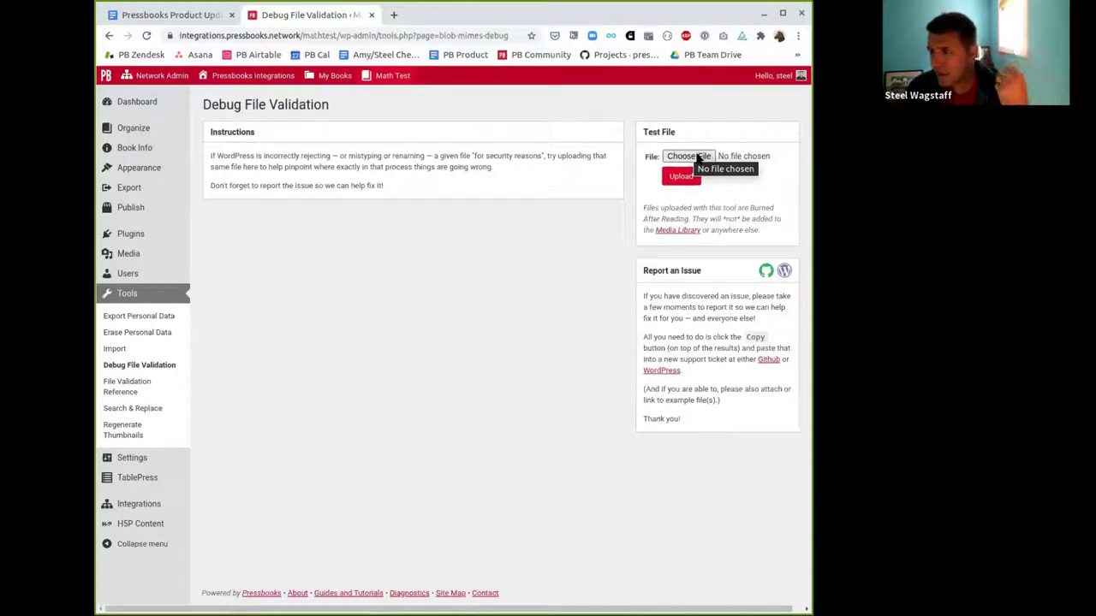
pyautogui.click(698, 158)
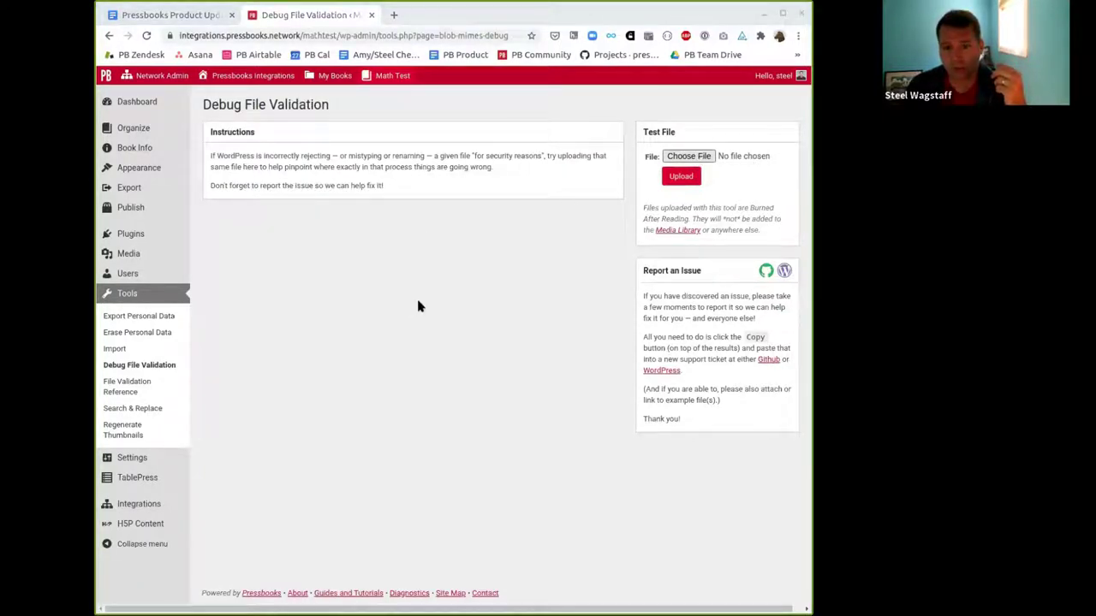
pyautogui.press('Return')
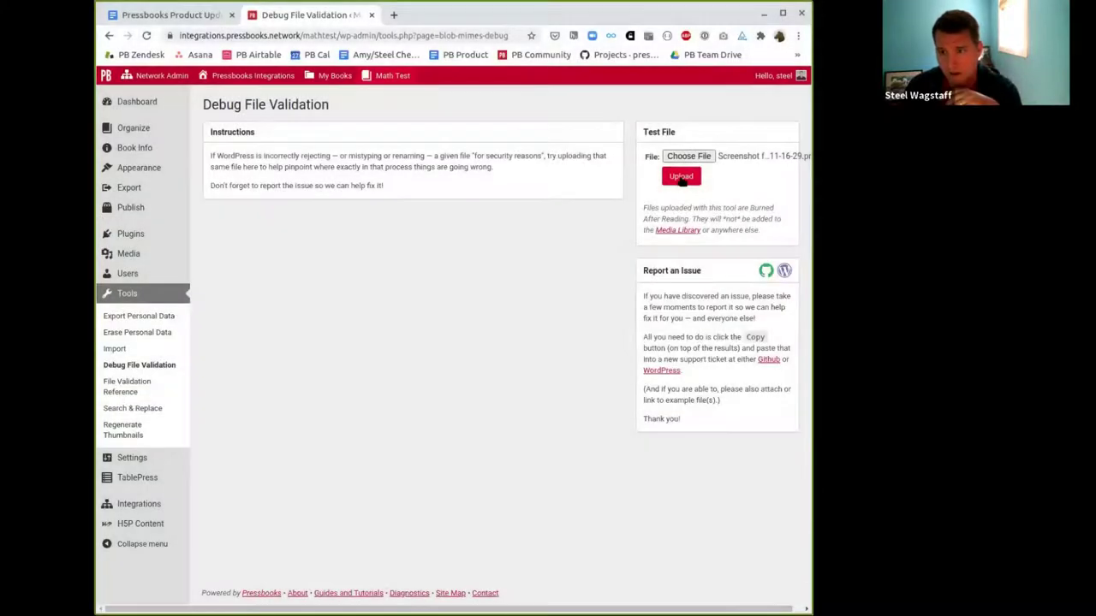
pyautogui.click(681, 177)
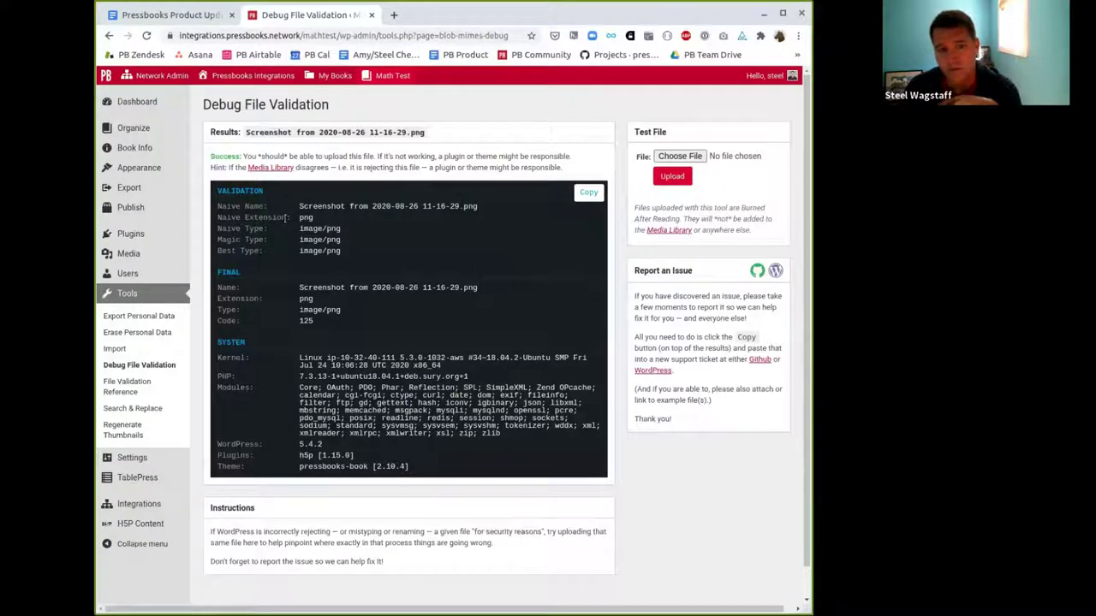
# Review the file validation results and highlight the sentence about whether the file can be uploaded
pyautogui.scroll(-1, 340, 351)
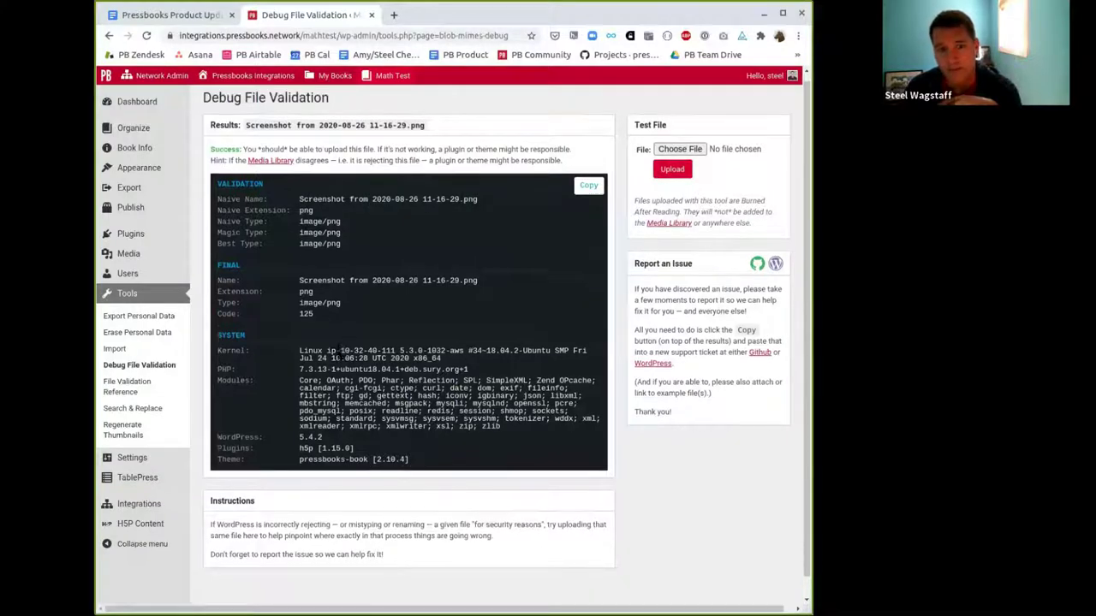
pyautogui.scroll(-3, 340, 351)
pyautogui.scroll(4, 257, 215)
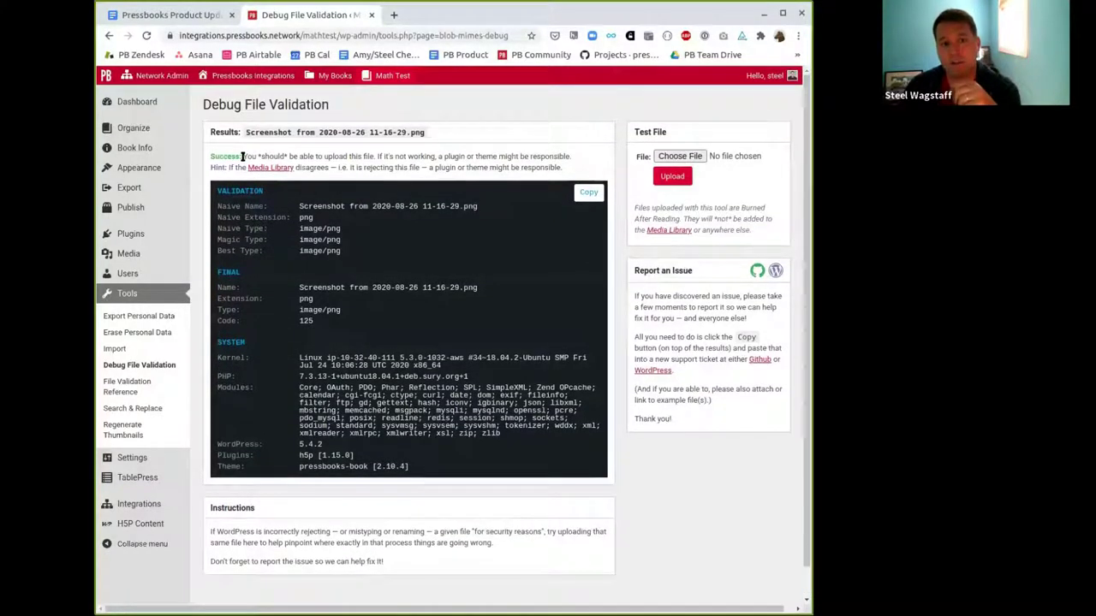
pyautogui.moveTo(242, 156); pyautogui.dragTo(377, 158)
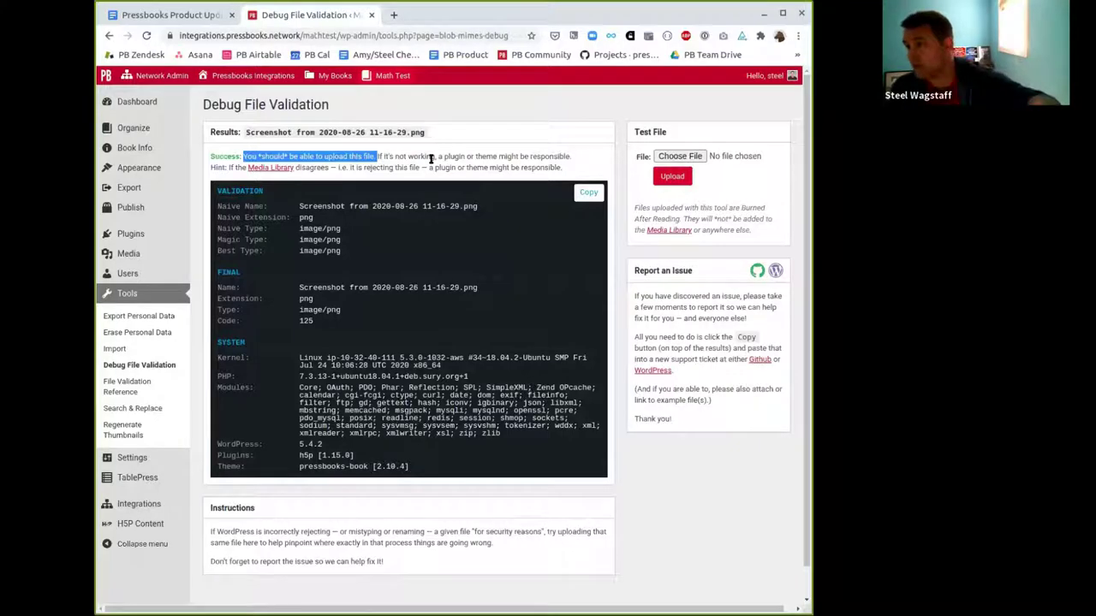
# Close the file validation page and reopen the Math Test book's dashboard in a new browser tab
pyautogui.hotkey('ctrl', 'w')
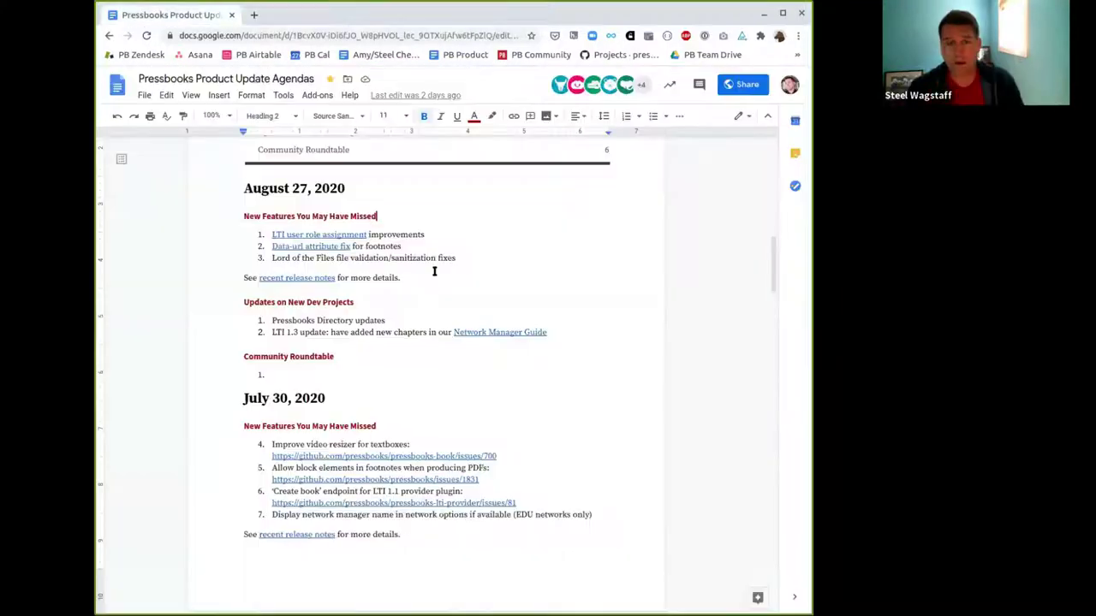
pyautogui.hotkey('ctrl', 't')
pyautogui.write('integ')
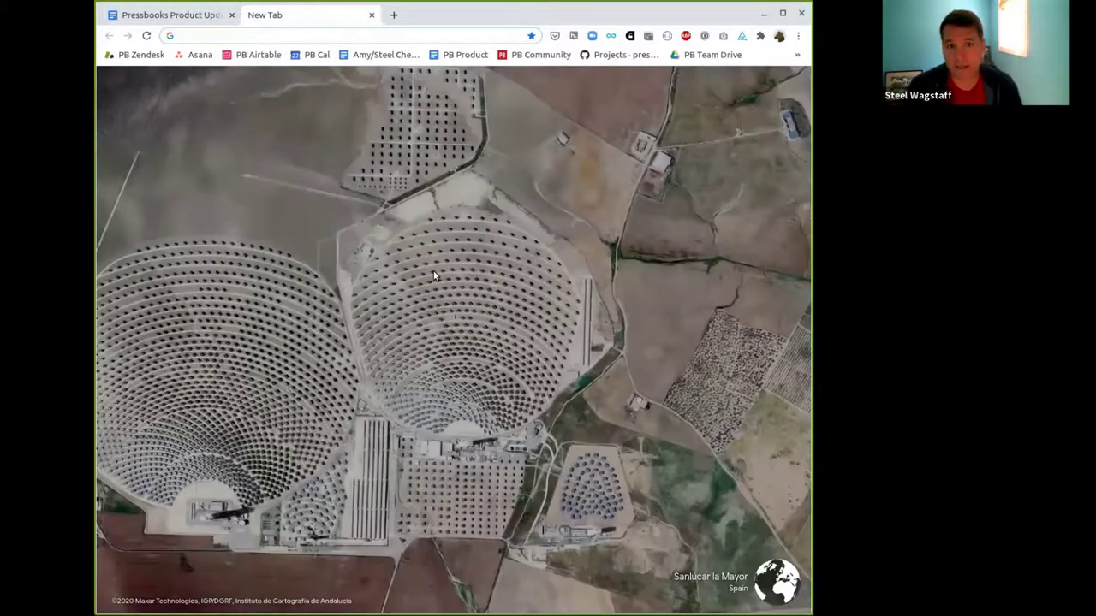
pyautogui.press('Return')
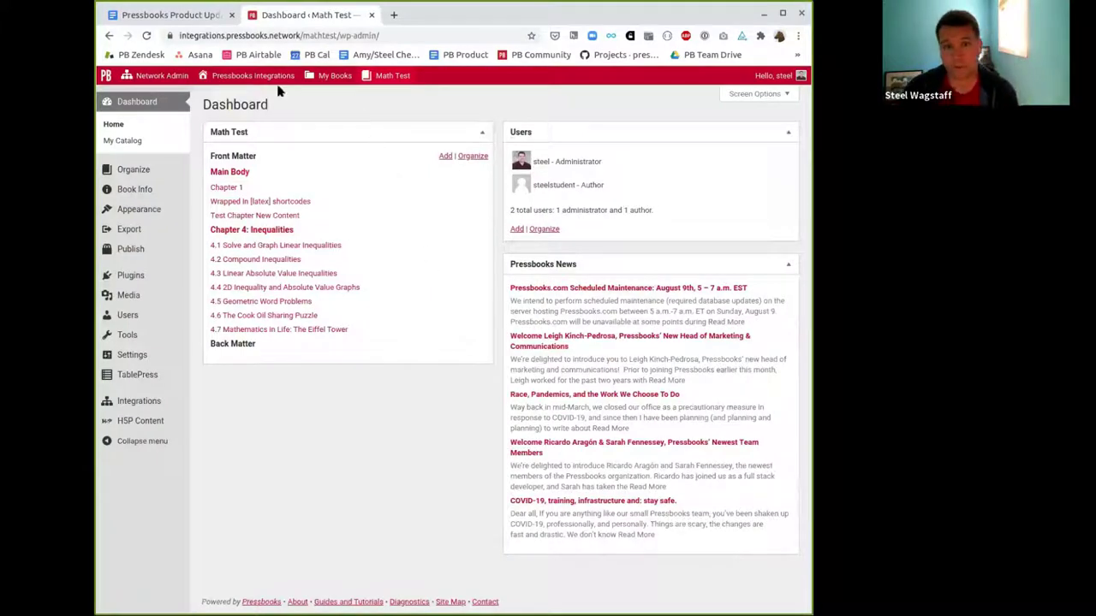
# Switch to the book "A Guide to Making Open Textbooks with Students" and open its theme options
pyautogui.moveTo(330, 75)
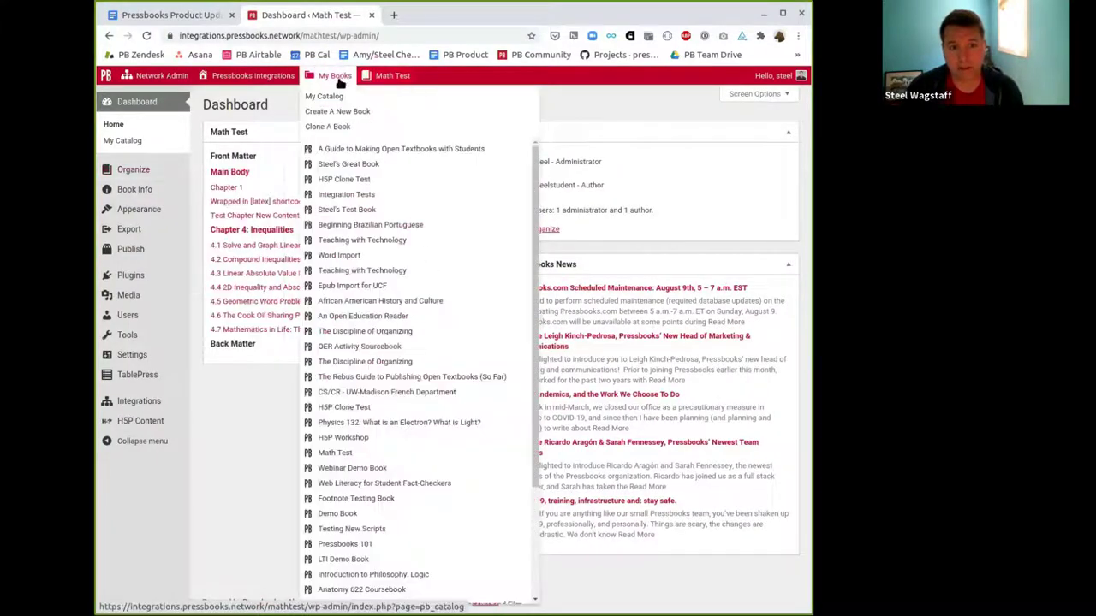
pyautogui.click(350, 149)
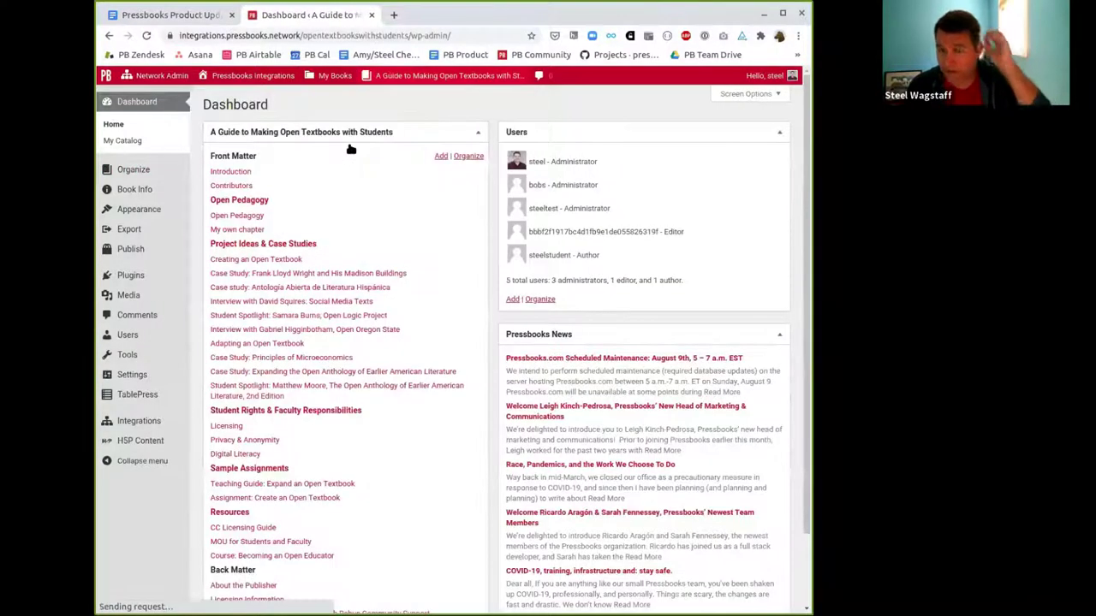
pyautogui.moveTo(124, 208)
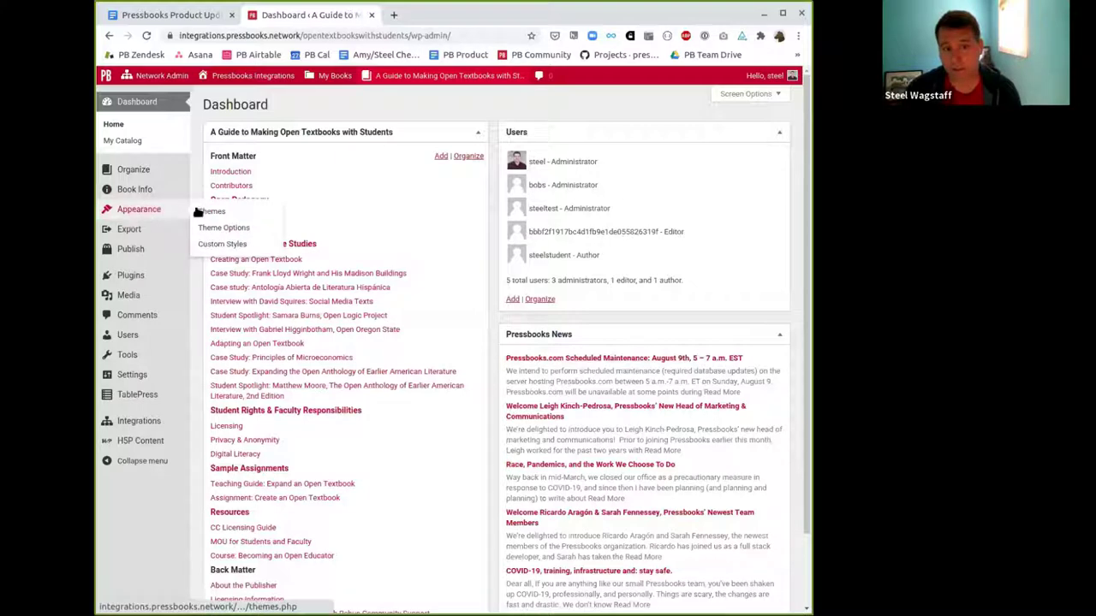
pyautogui.click(218, 228)
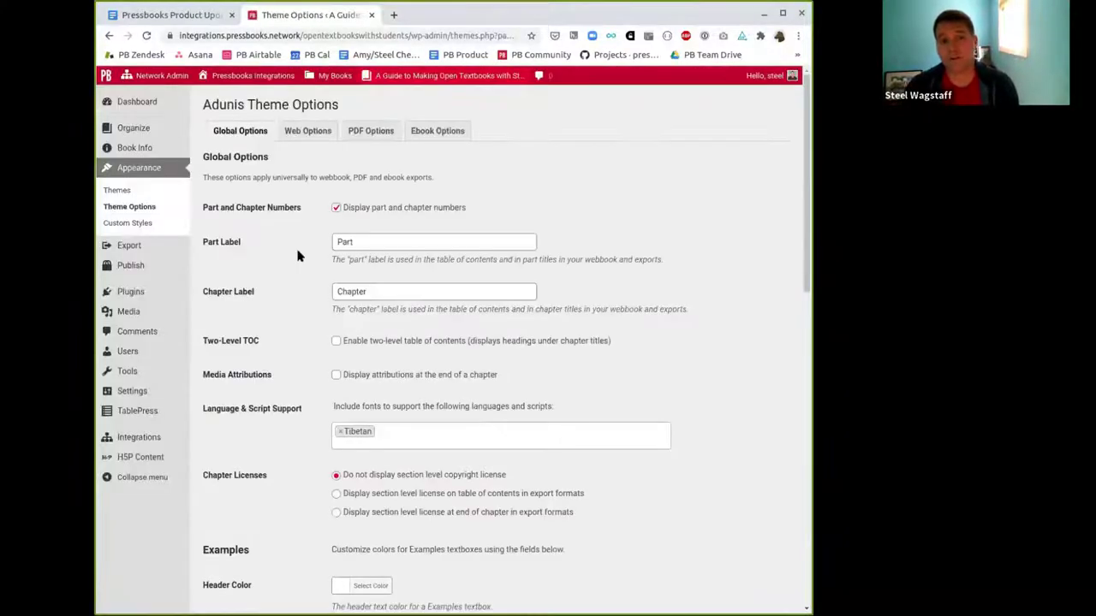
# Activate the Malala theme for the book and open its theme options
pyautogui.click(122, 193)
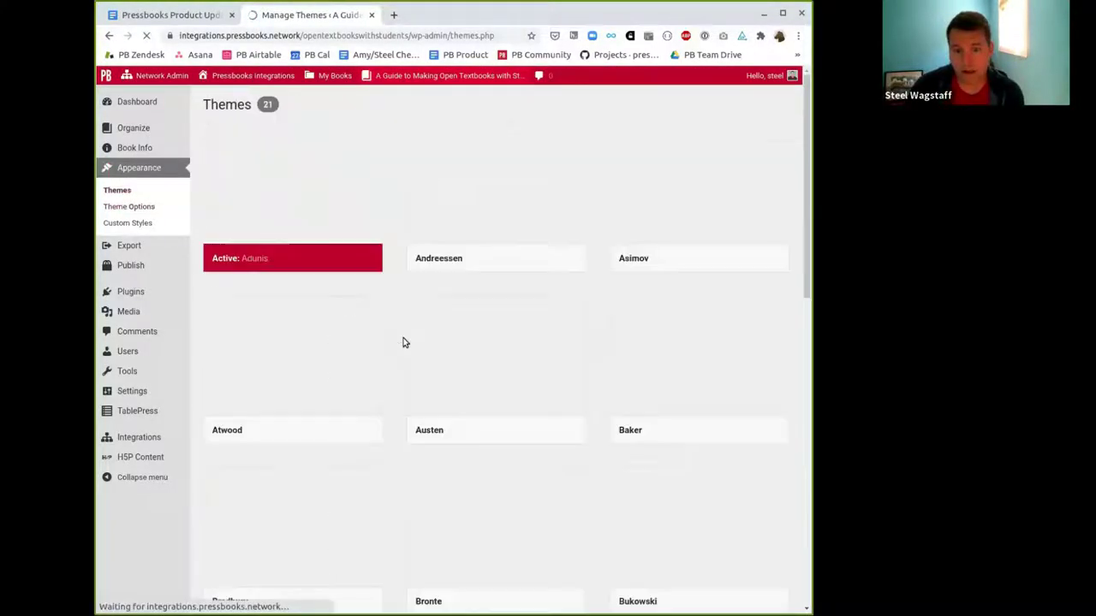
pyautogui.scroll(-15, 404, 340)
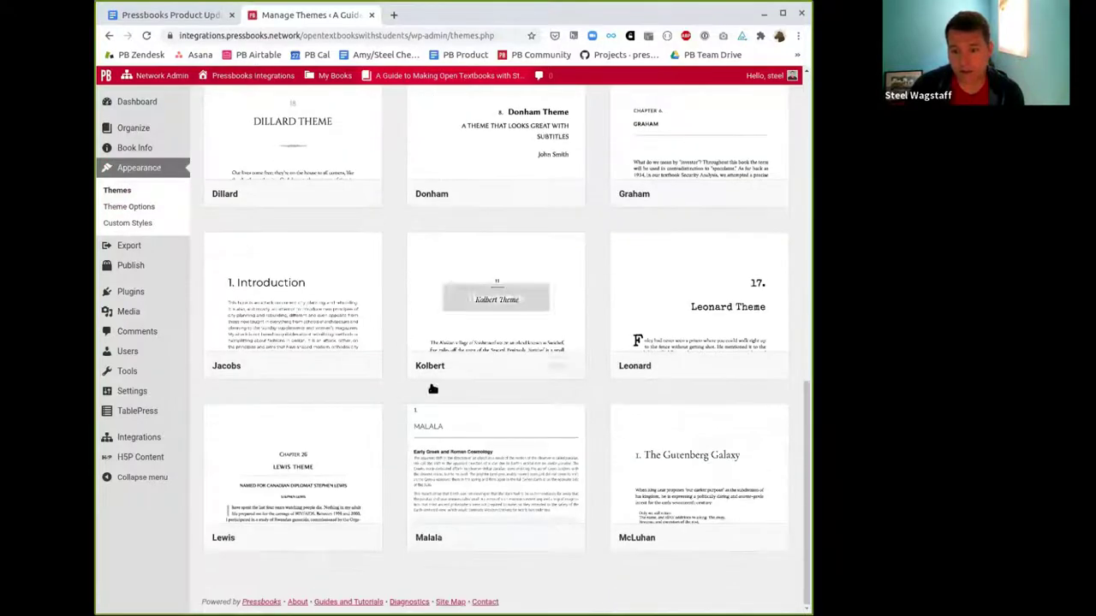
pyautogui.click(556, 537)
pyautogui.click(139, 208)
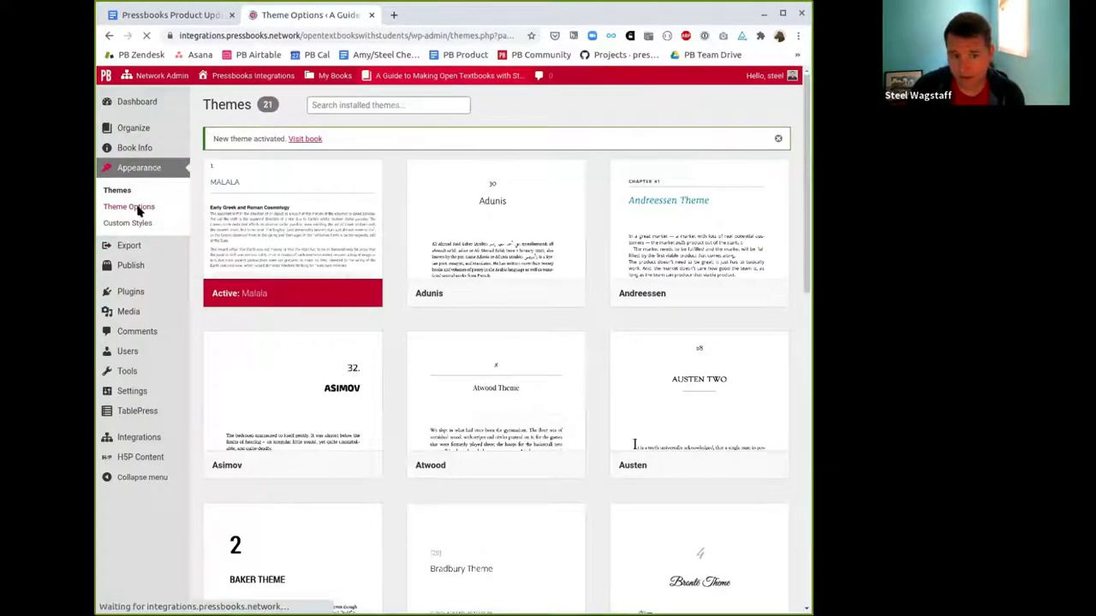
# Review the Malala theme's web options, examining the fonts offered for the header and the body font setting
pyautogui.click(294, 132)
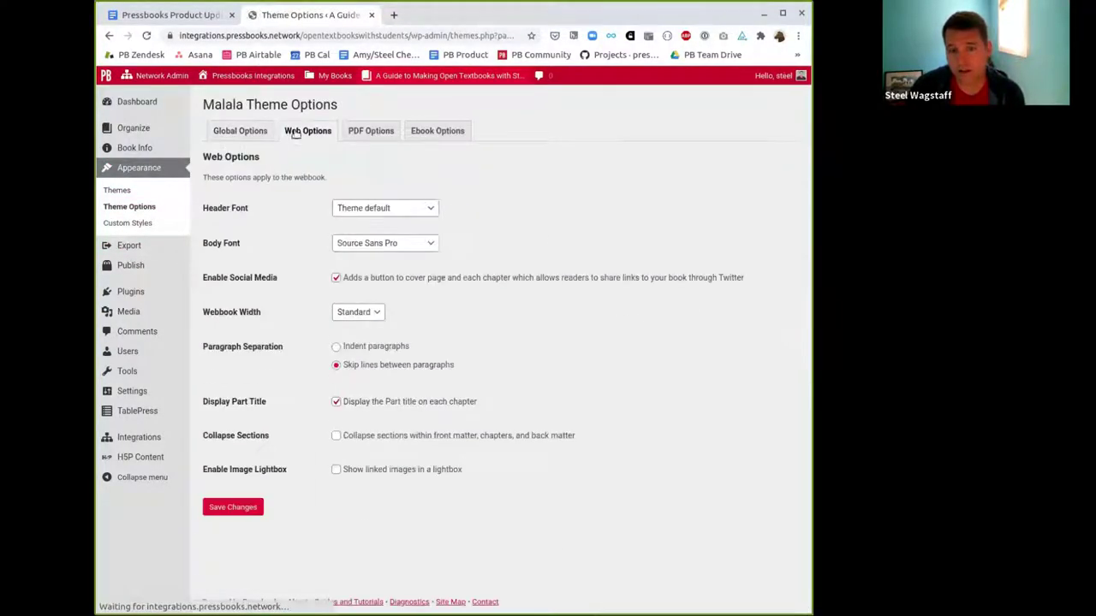
pyautogui.click(351, 212)
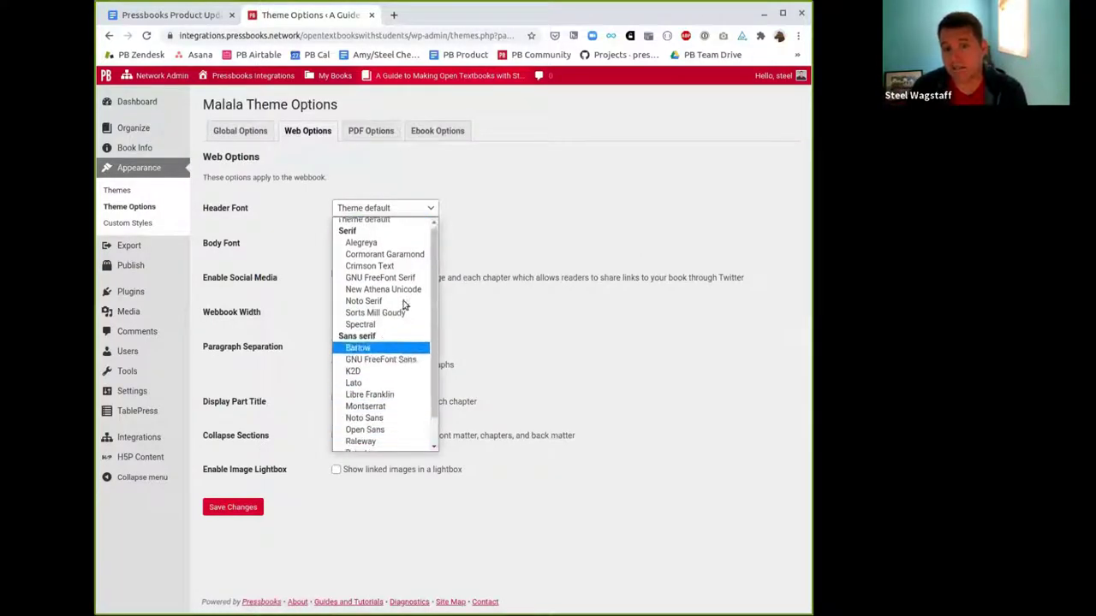
pyautogui.scroll(-2, 377, 274)
pyautogui.scroll(2, 402, 240)
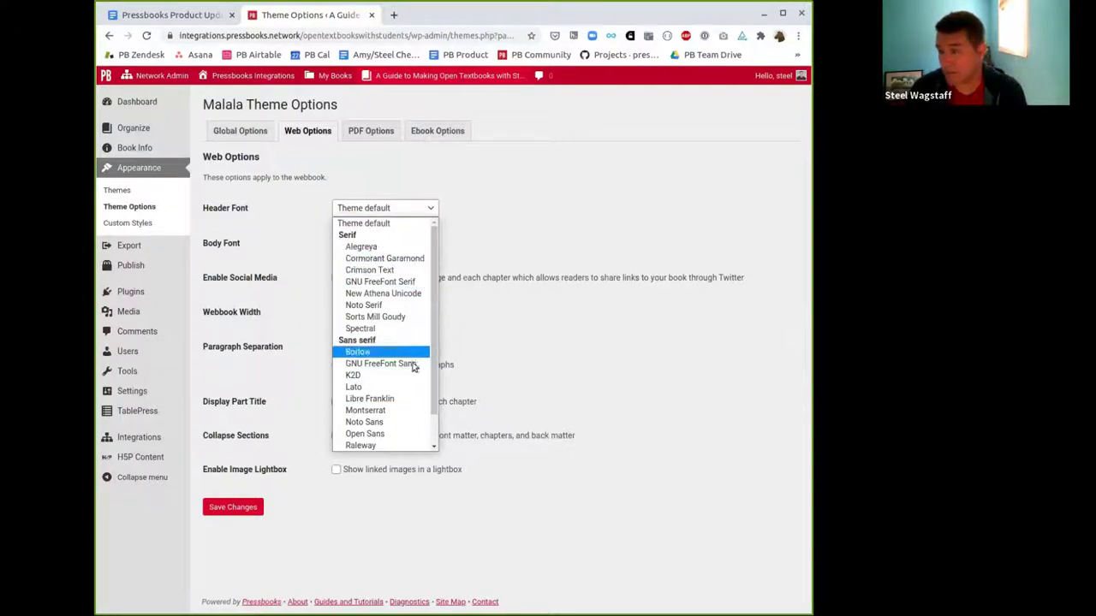
pyautogui.scroll(-1, 409, 379)
pyautogui.click(525, 244)
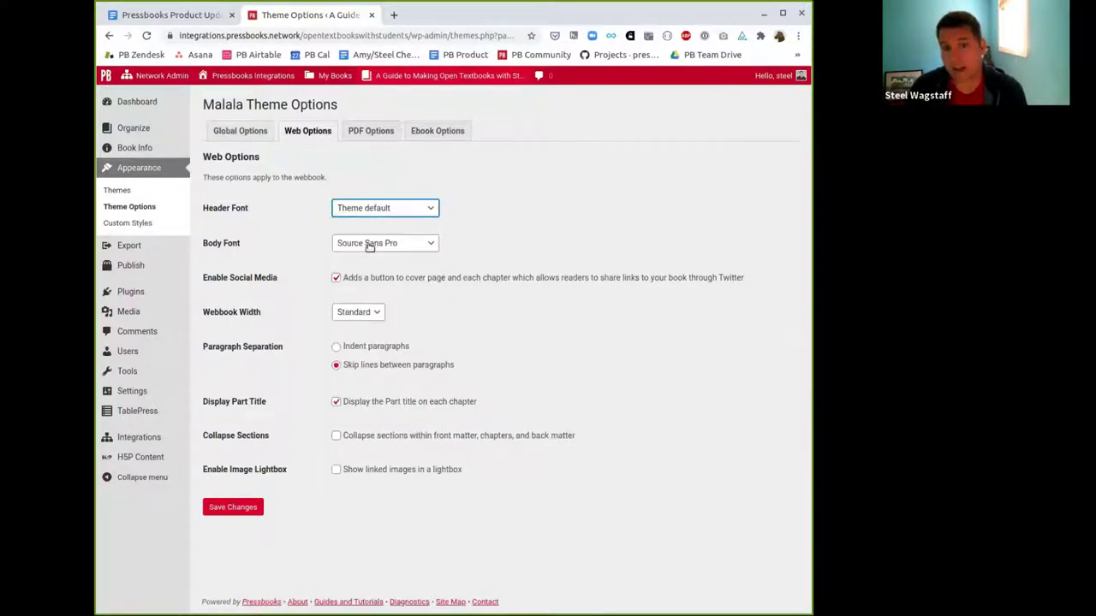
pyautogui.click(373, 244)
pyautogui.click(538, 255)
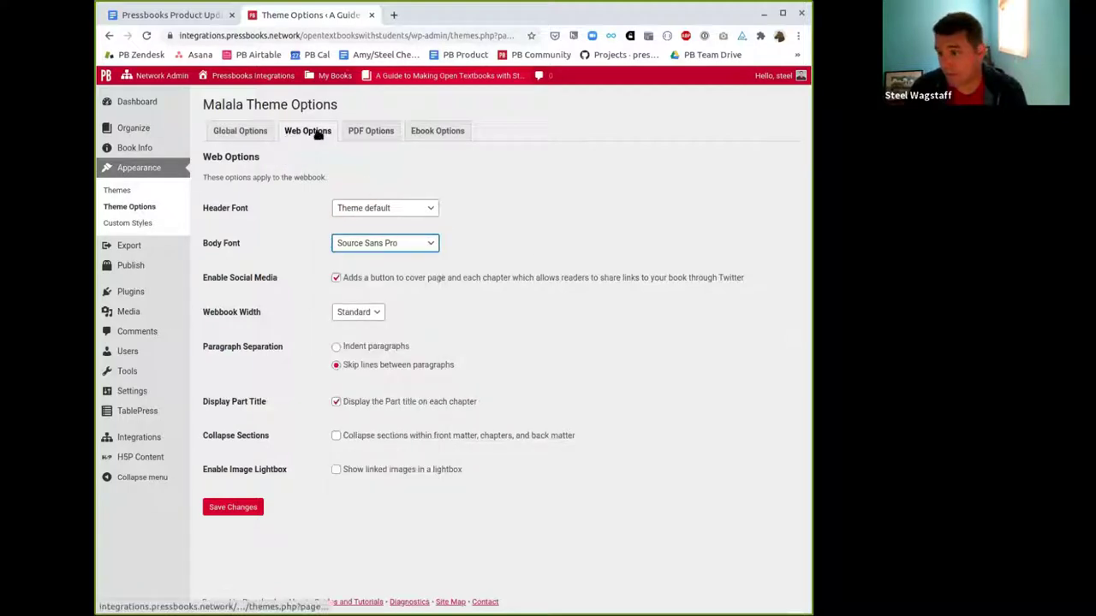
# Check the Malala theme's font settings for PDF and ebook exports, browsing the fonts available for the ebook header
pyautogui.click(373, 134)
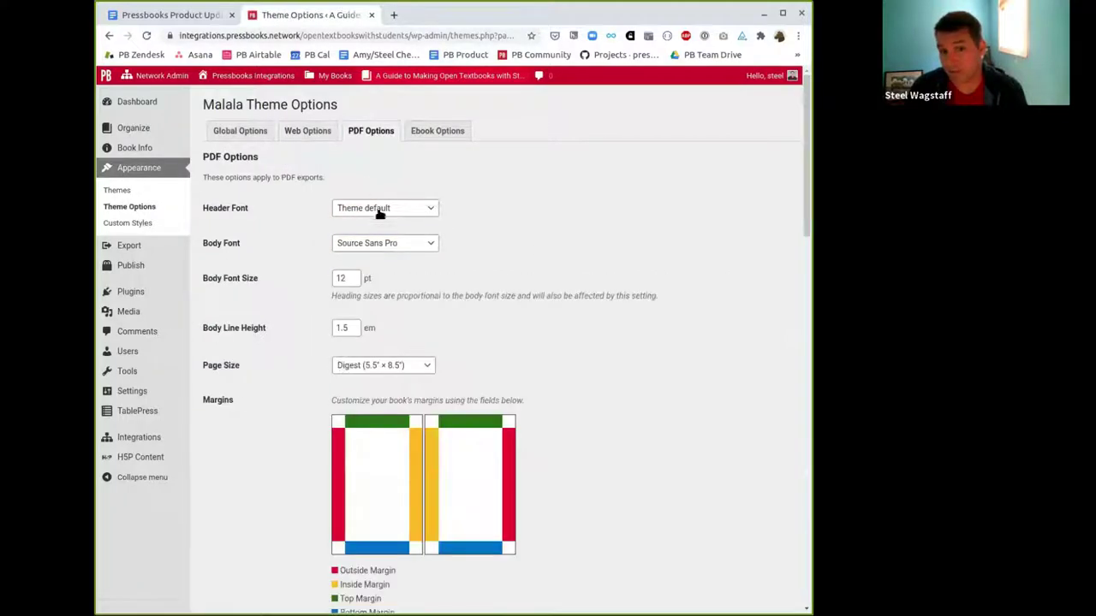
pyautogui.click(437, 133)
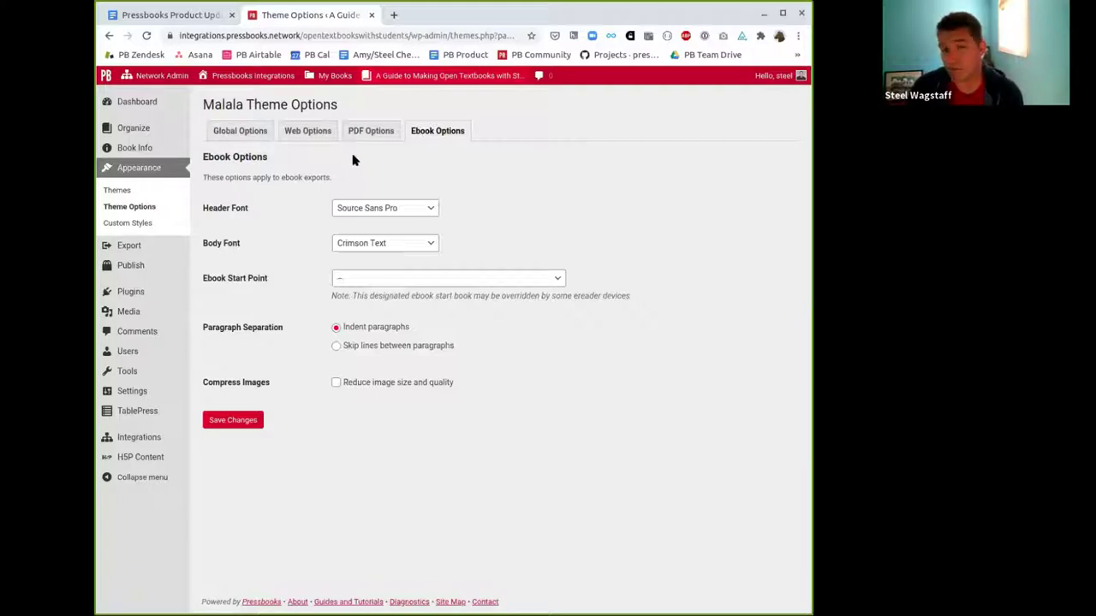
pyautogui.click(402, 206)
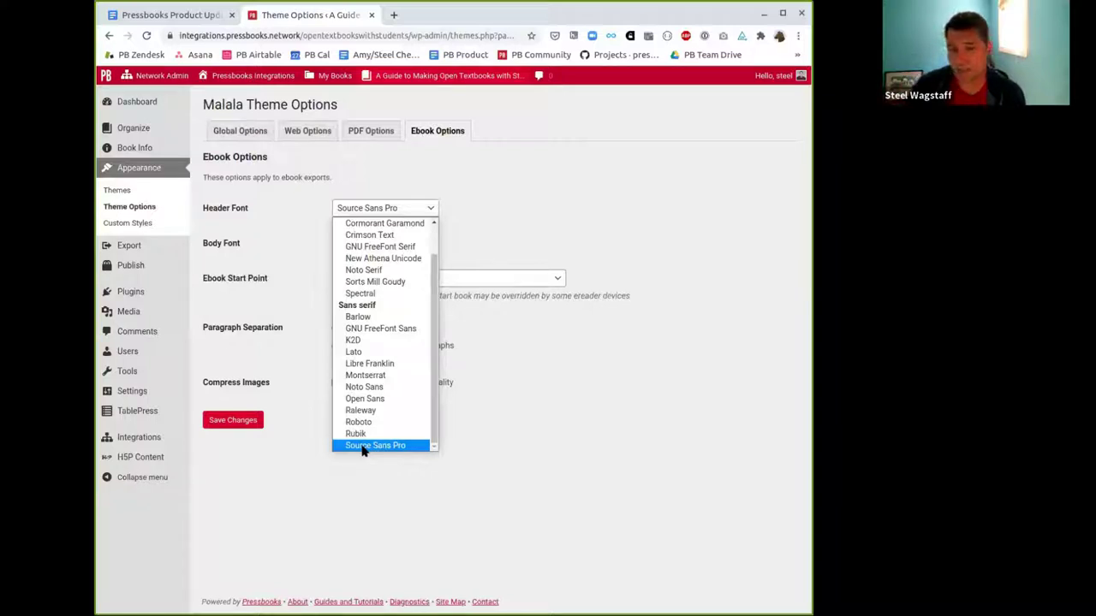
pyautogui.scroll(1, 382, 351)
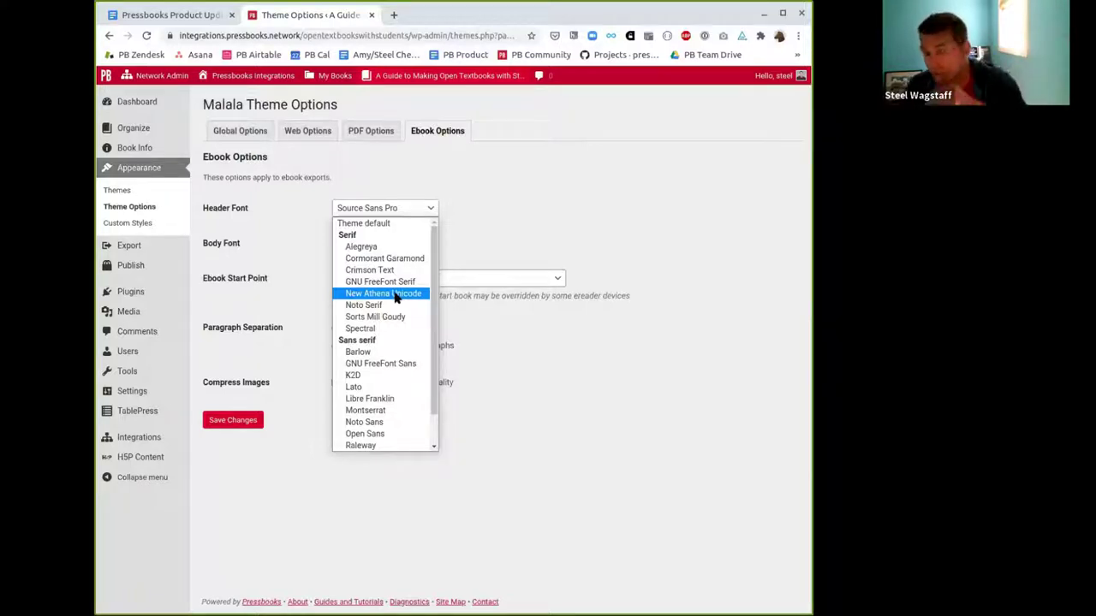
pyautogui.click(500, 259)
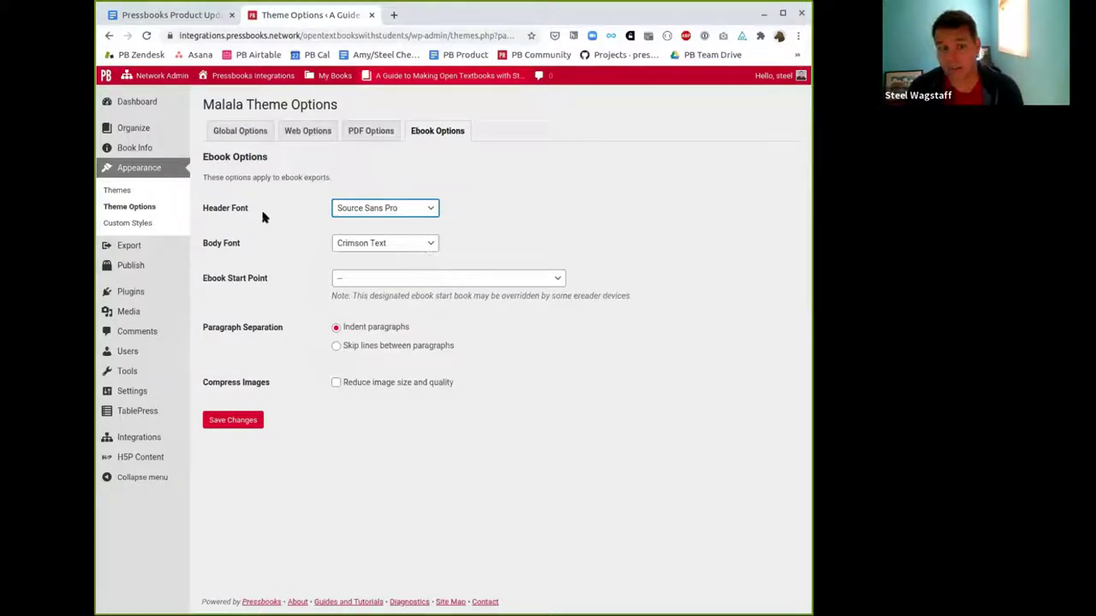
# Activate the McLuhan theme for the book and open its theme options
pyautogui.click(107, 190)
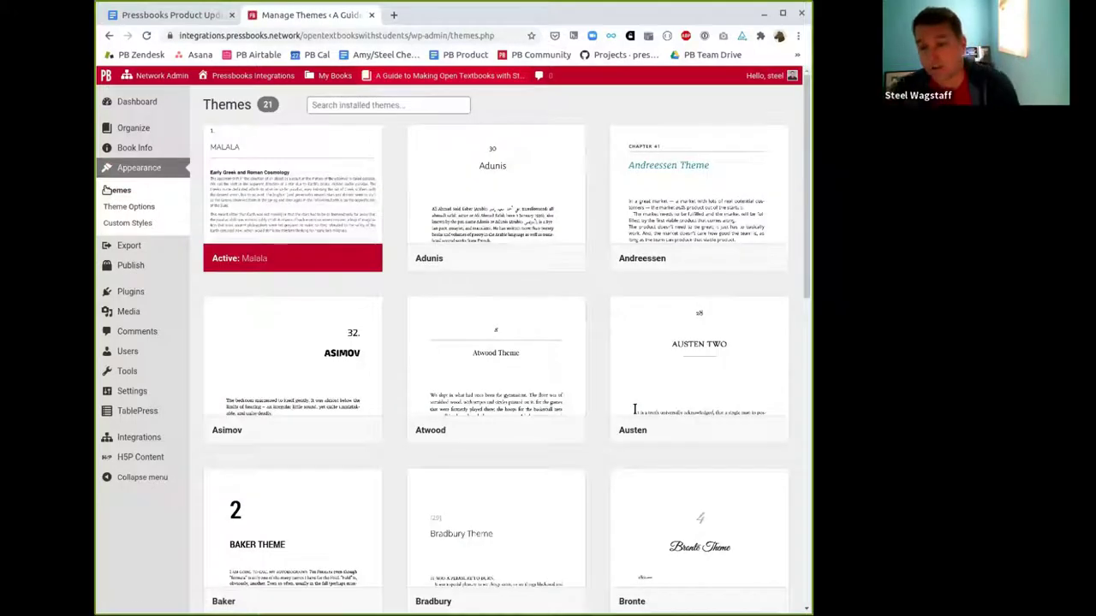
pyautogui.moveTo(289, 215)
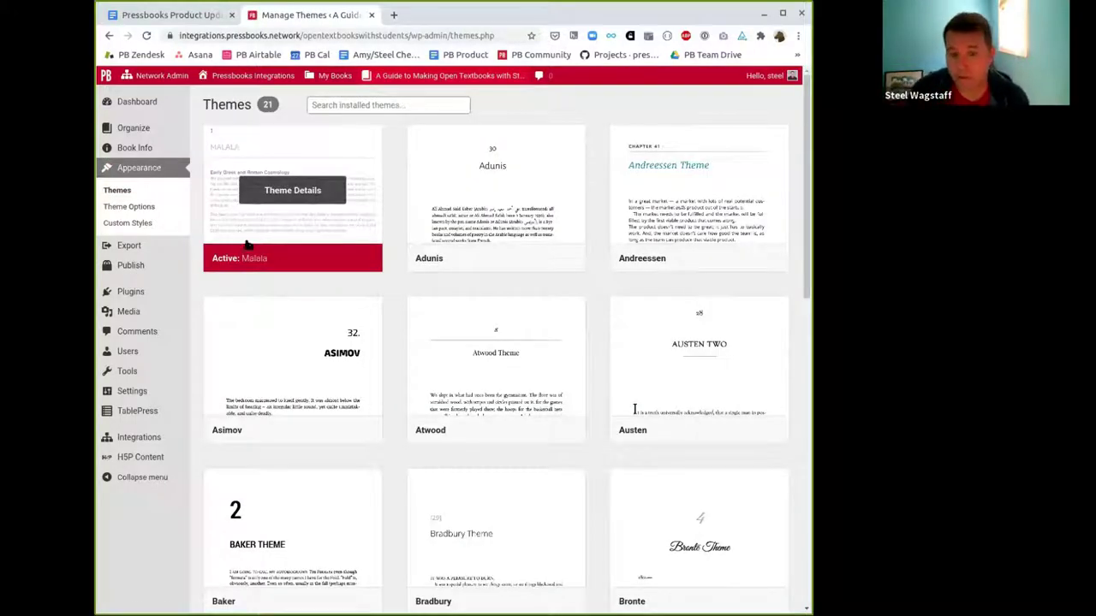
pyautogui.scroll(-9, 248, 249)
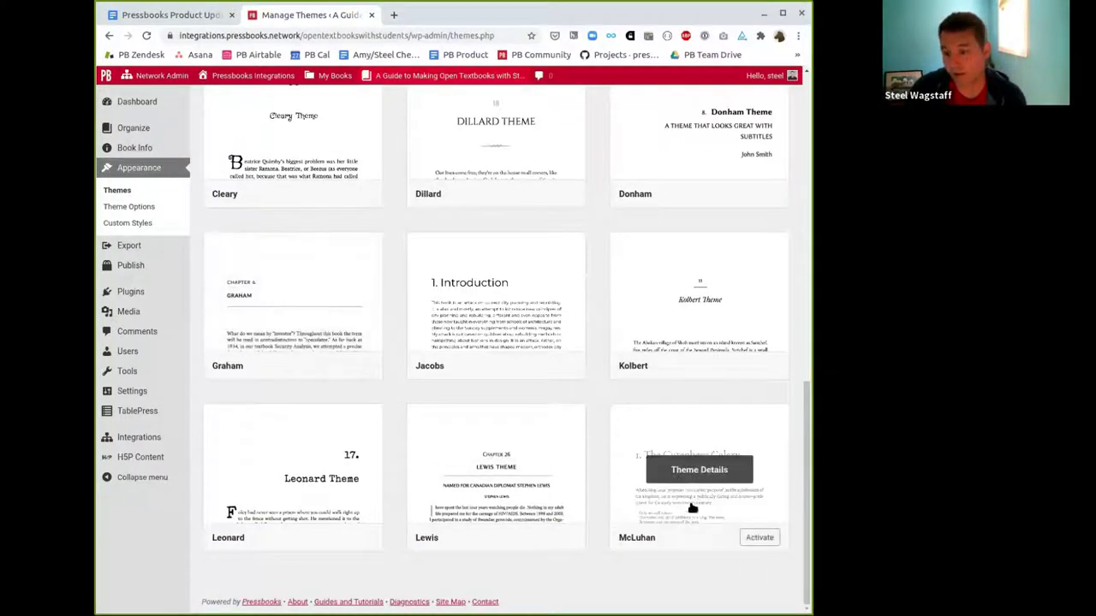
pyautogui.click(760, 537)
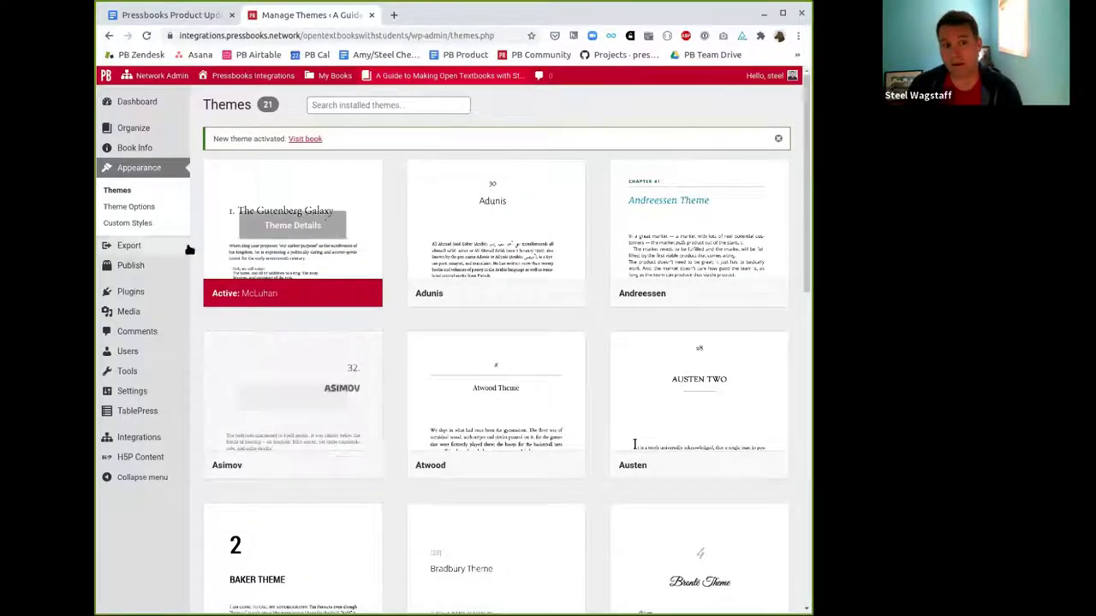
pyautogui.click(129, 207)
# Examine the header font choices in the McLuhan theme's web options, leaving the selection as it is
pyautogui.click(307, 131)
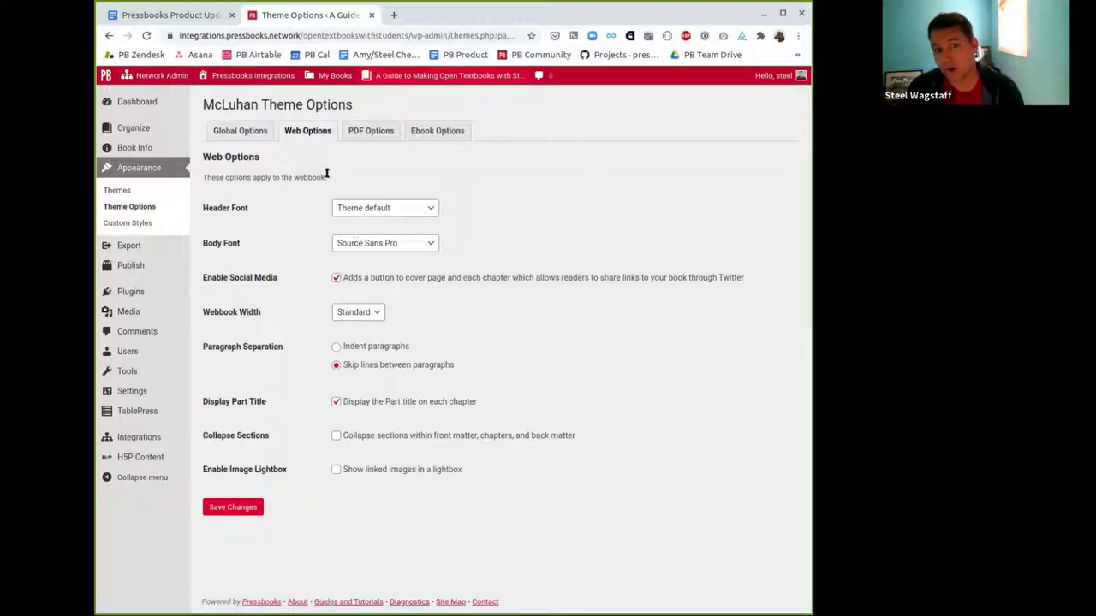
pyautogui.click(393, 214)
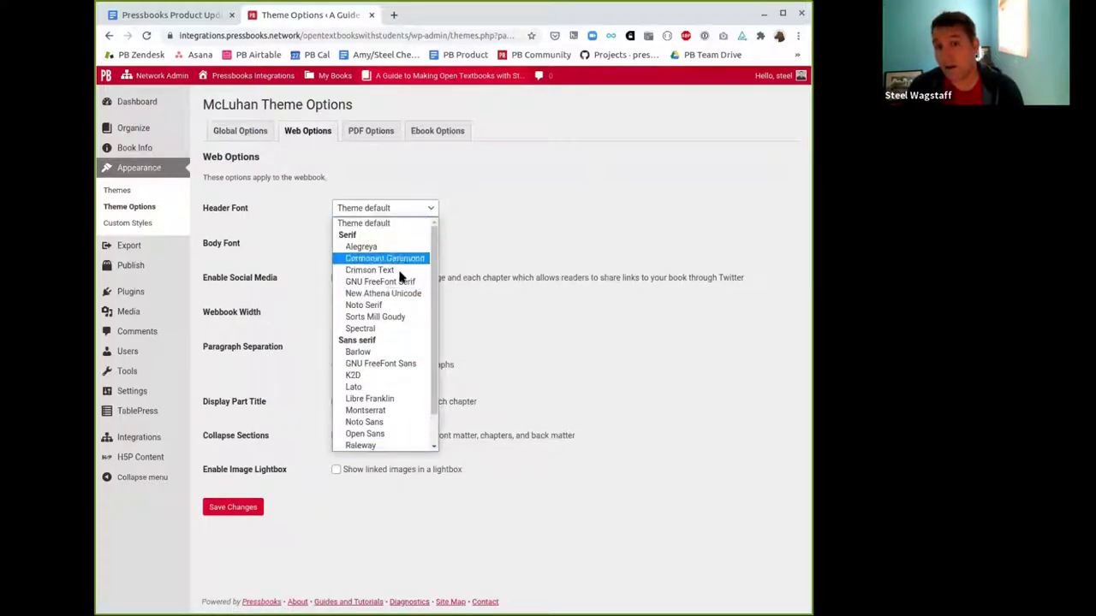
pyautogui.click(508, 211)
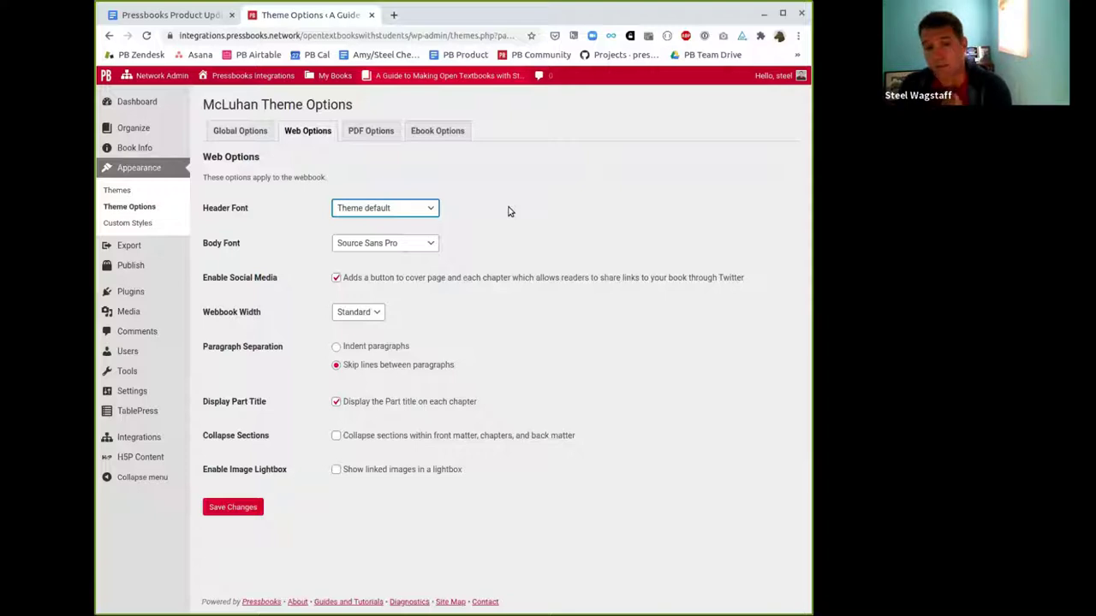
# Replace Tibetan with Musical Notation in the language and script support of the McLuhan theme's global options
pyautogui.click(242, 130)
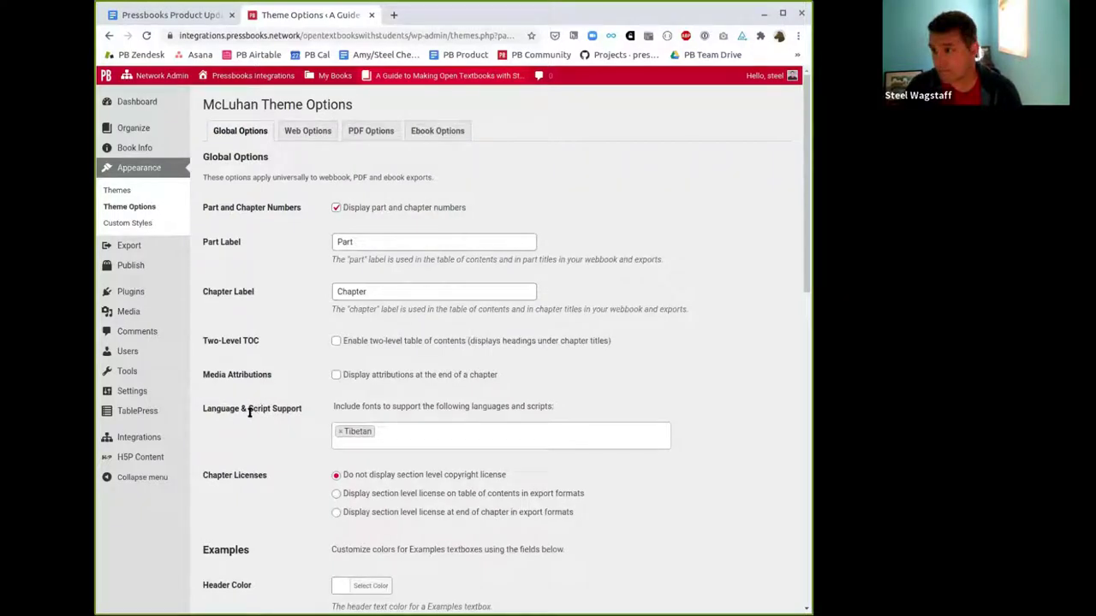
pyautogui.click(339, 431)
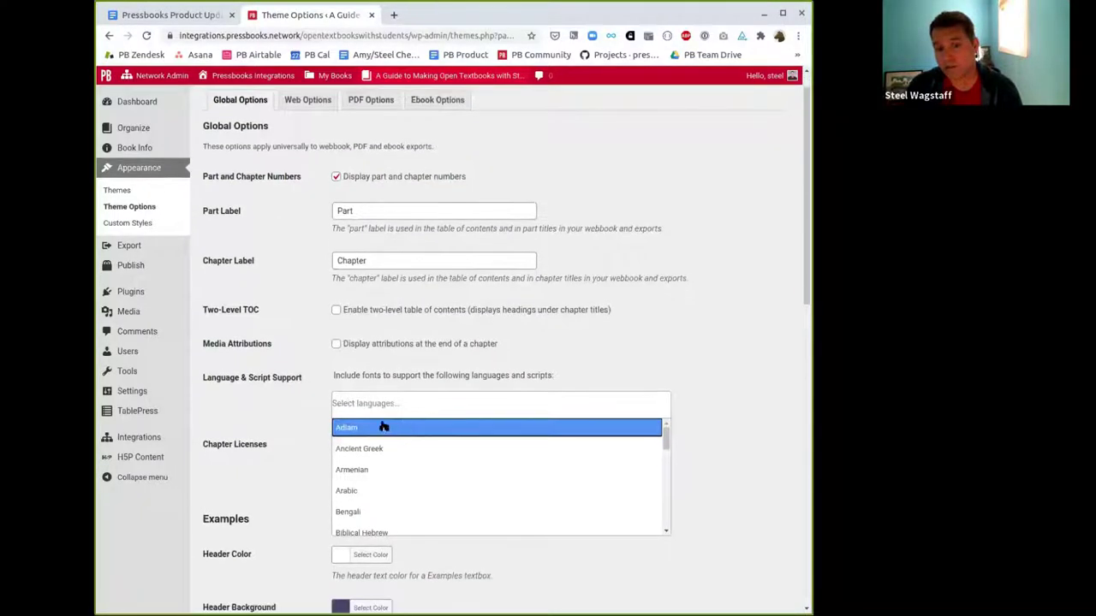
pyautogui.scroll(-3, 419, 486)
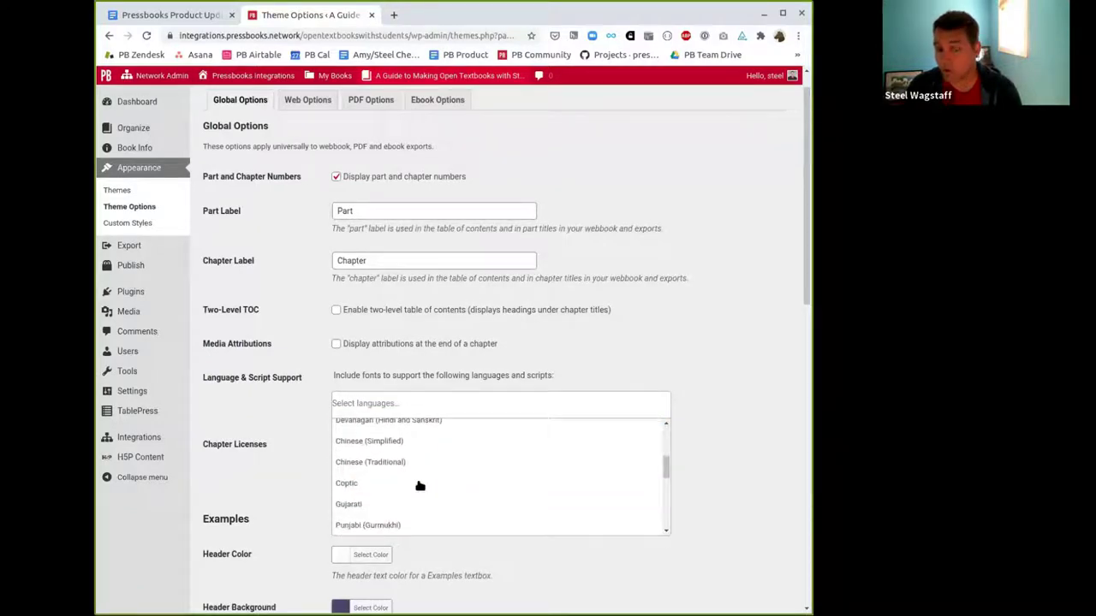
pyautogui.scroll(-5, 419, 487)
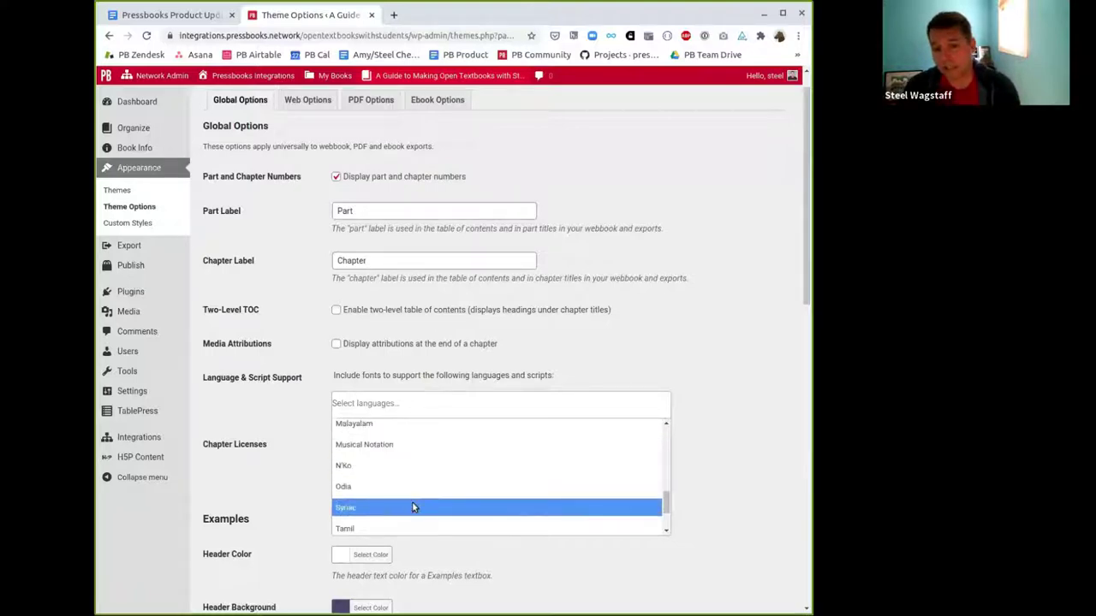
pyautogui.scroll(3, 419, 497)
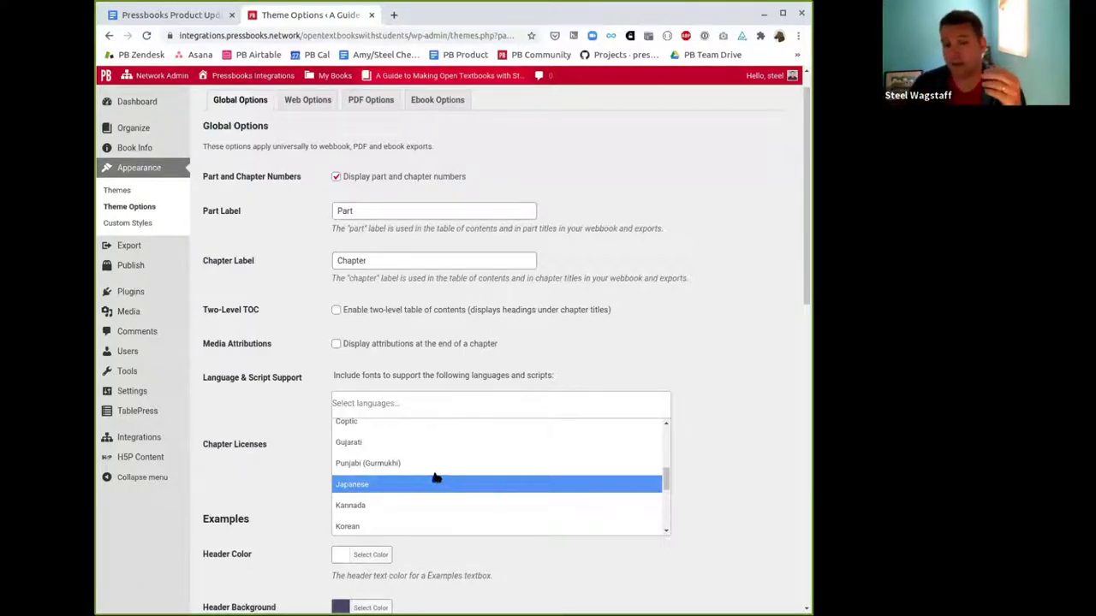
pyautogui.scroll(3, 446, 473)
pyautogui.scroll(2, 451, 473)
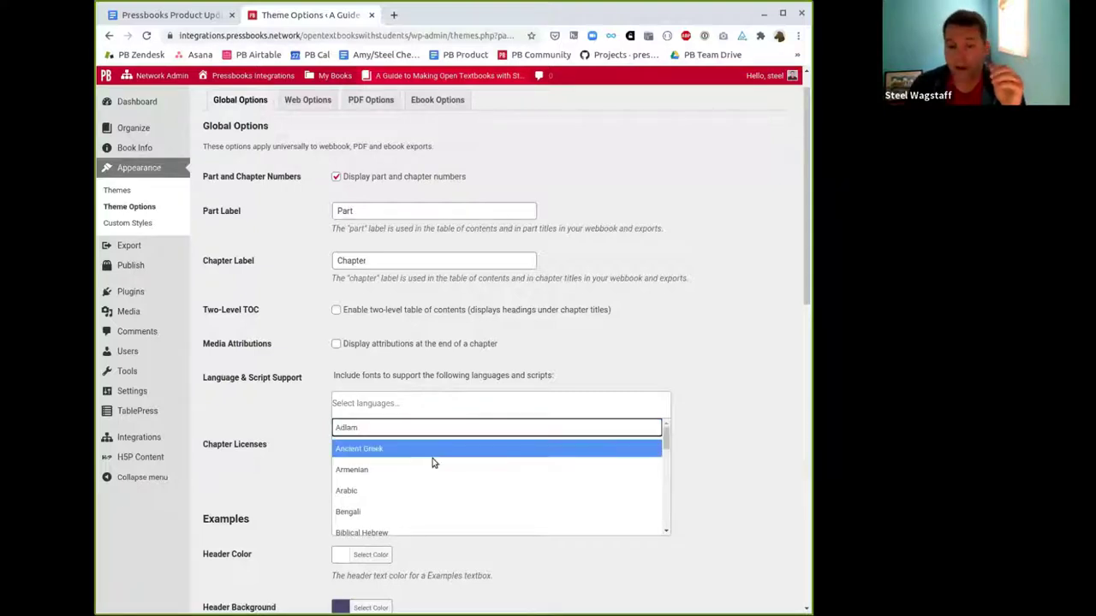
pyautogui.scroll(-3, 432, 462)
pyautogui.scroll(-5, 433, 463)
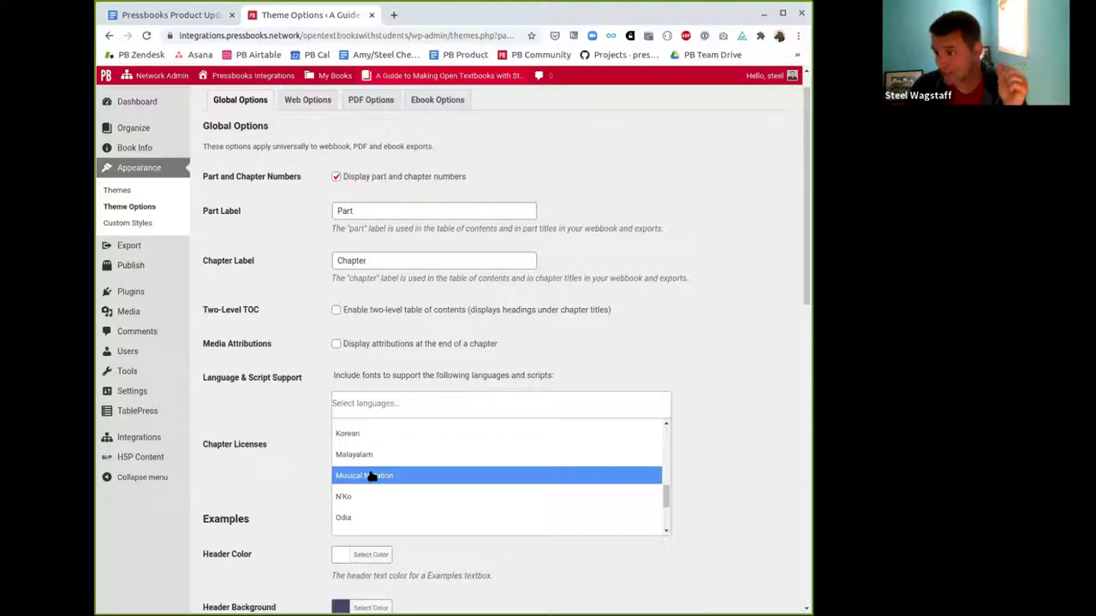
pyautogui.click(370, 476)
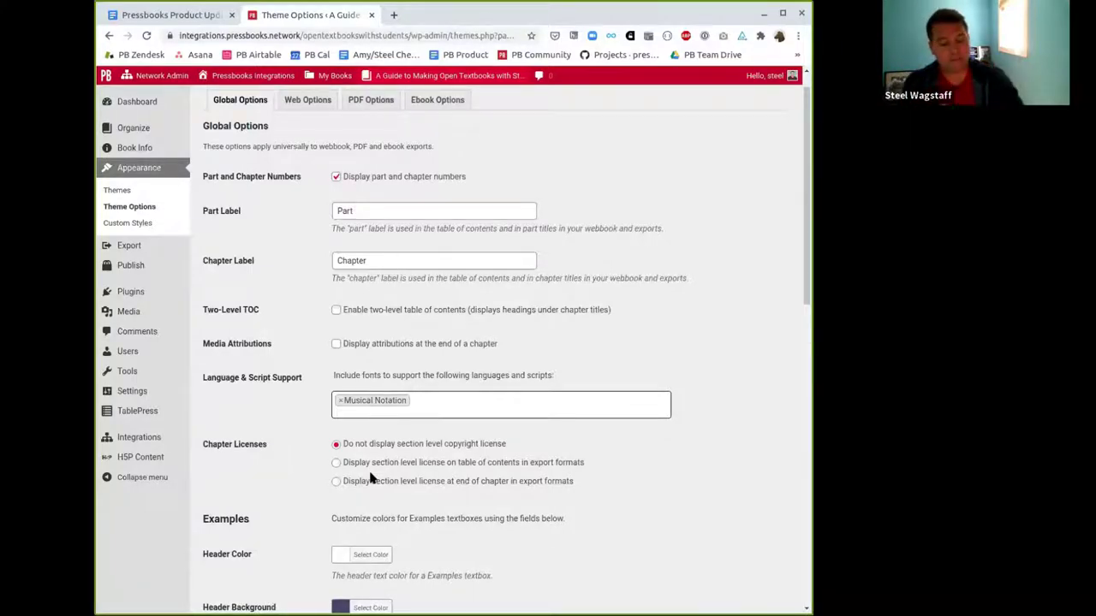
# Look up "bravura text" in a new browser tab, read about Bravura on the SMuFL fonts page and return to the theme options
pyautogui.hotkey('ctrl', 't')
pyautogui.write('bravura text')
pyautogui.press('Return')
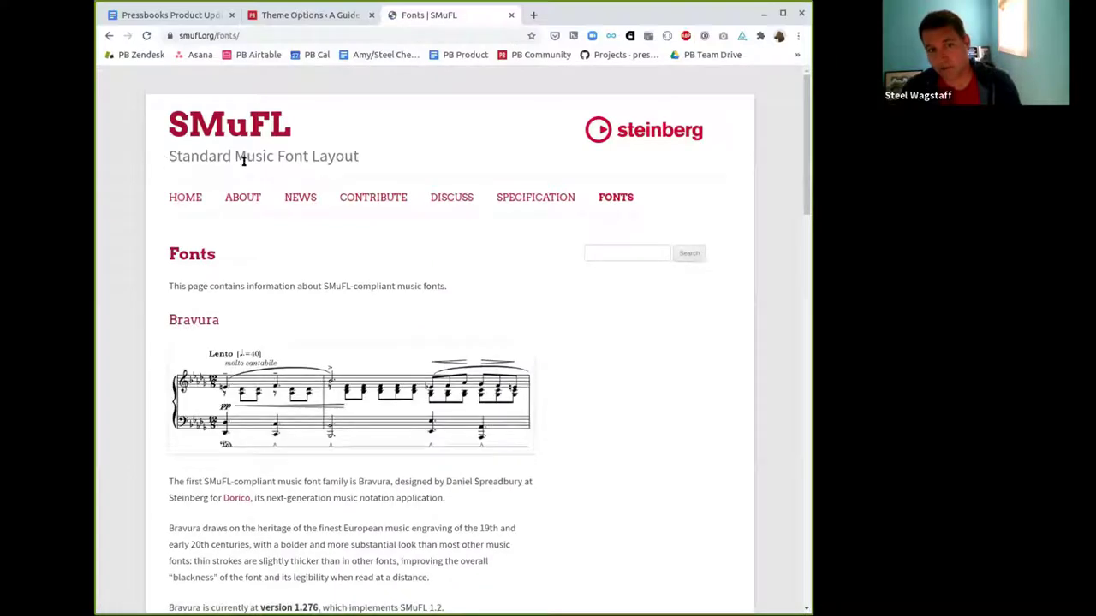
pyautogui.scroll(-2, 245, 398)
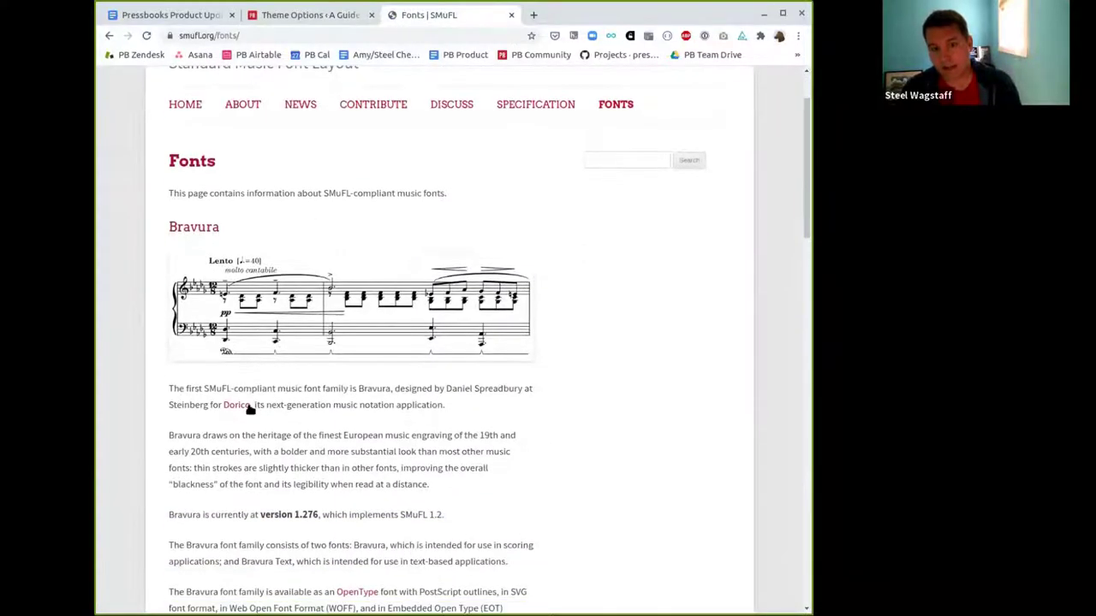
pyautogui.click(264, 20)
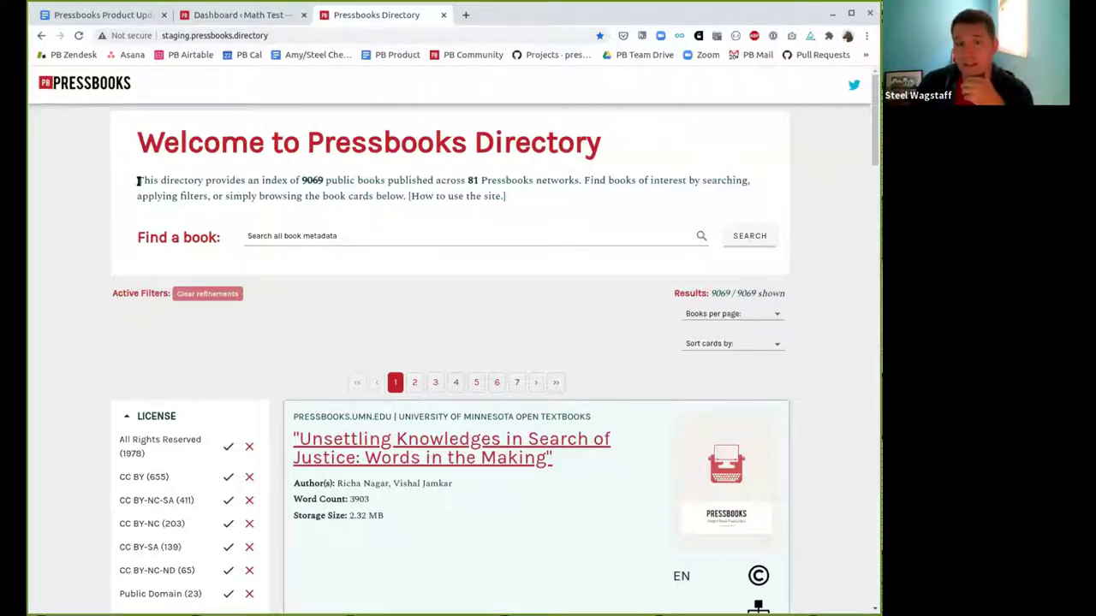
# Filter the Pressbooks Directory by license to include All Rights Reserved and CC BY books
pyautogui.click(289, 236)
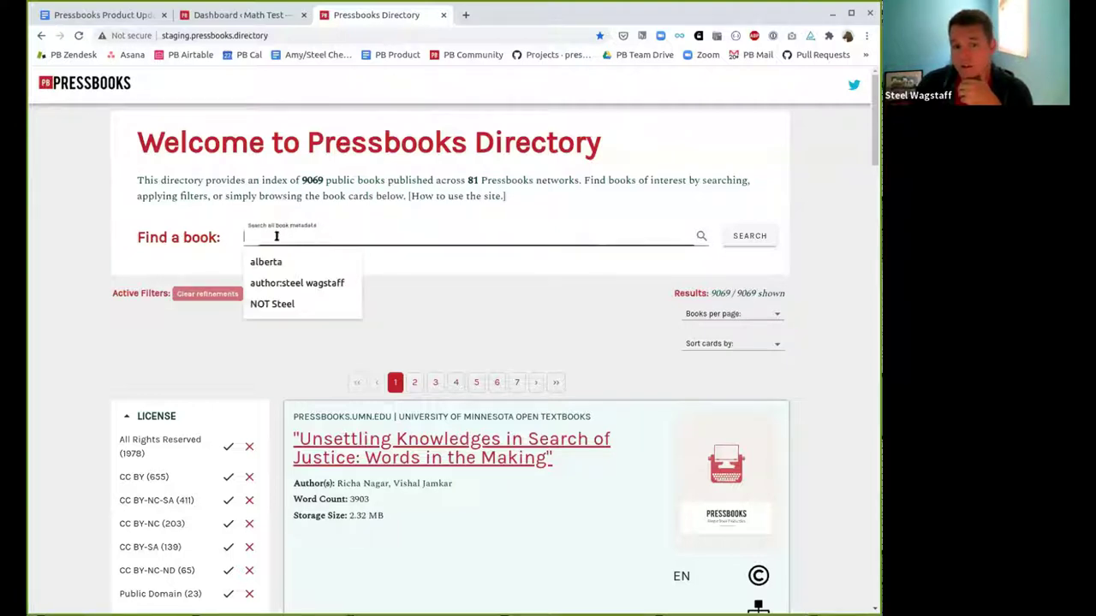
pyautogui.click(411, 298)
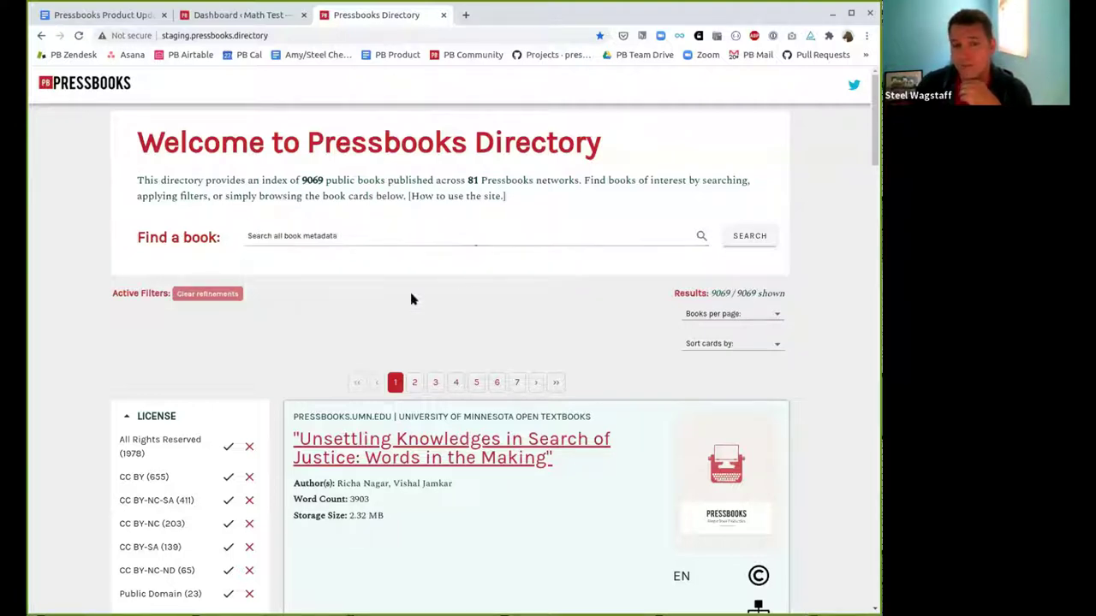
pyautogui.scroll(-1, 245, 329)
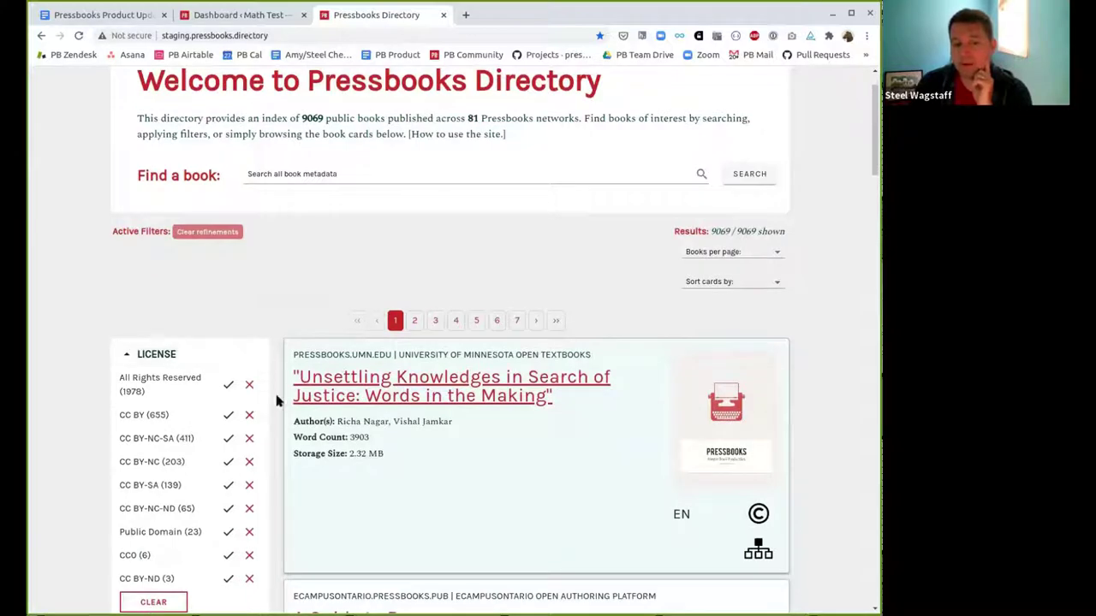
pyautogui.scroll(-2, 158, 366)
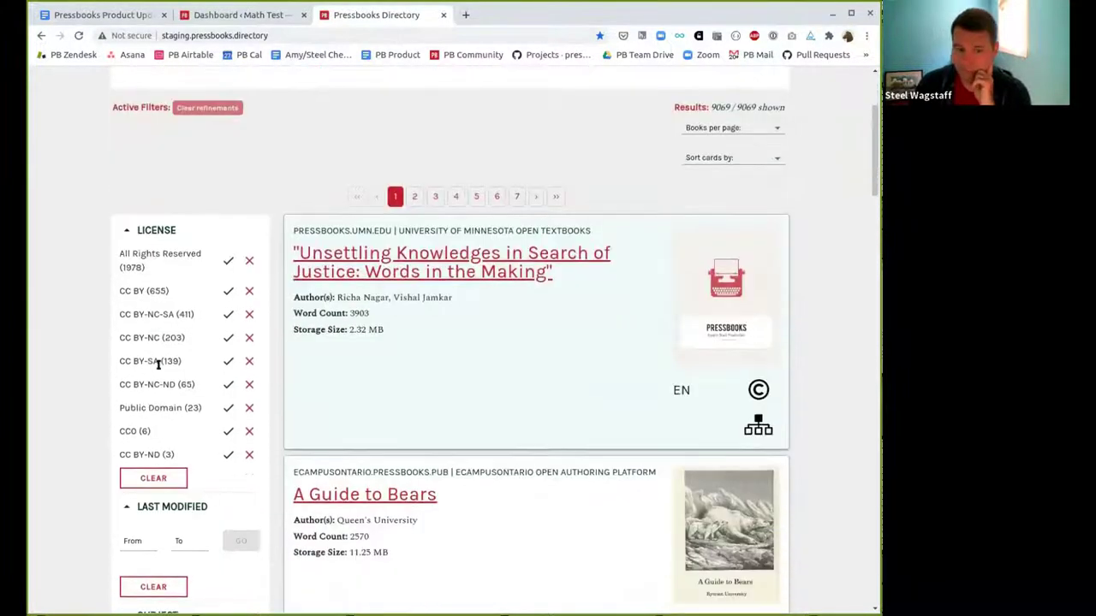
pyautogui.click(227, 262)
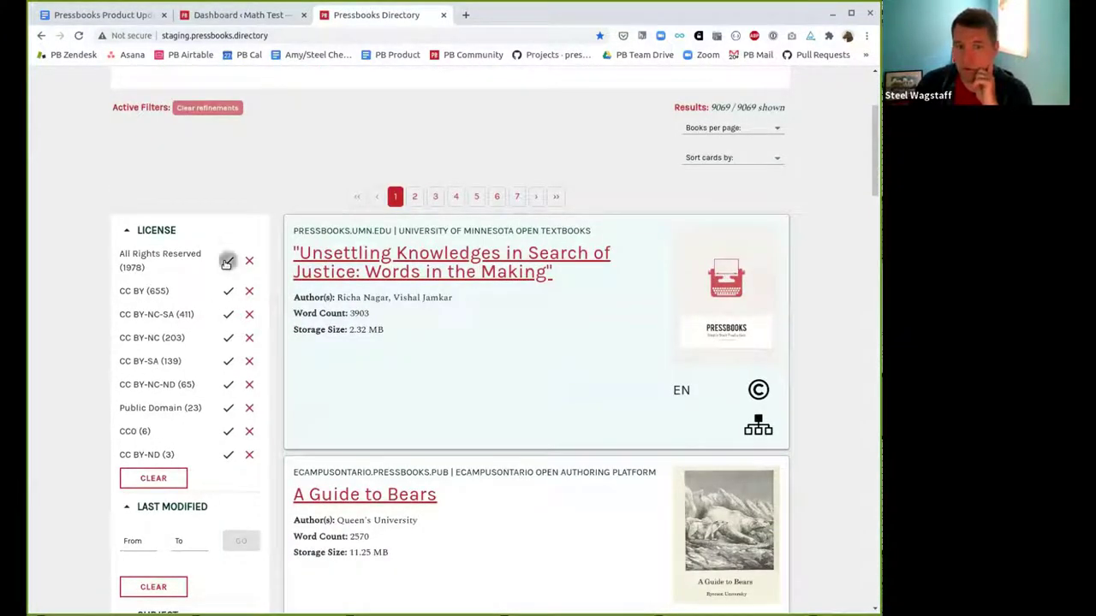
pyautogui.click(229, 294)
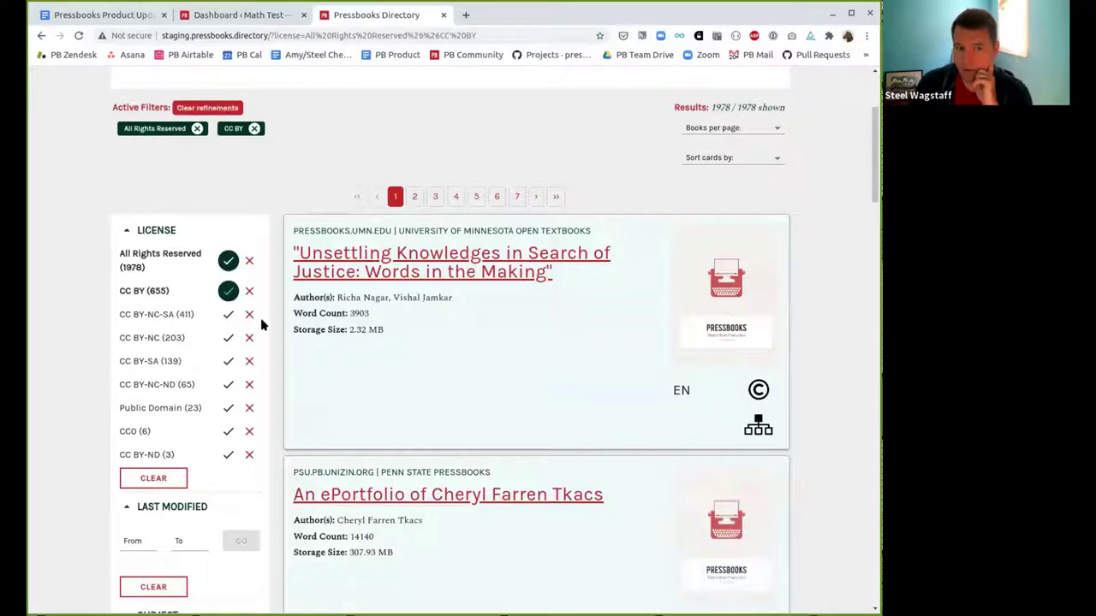
# Exclude CC BY-NC-SA and All Rights Reserved books from the directory, and remove the CC BY-NC-SA exclusion again
pyautogui.click(249, 316)
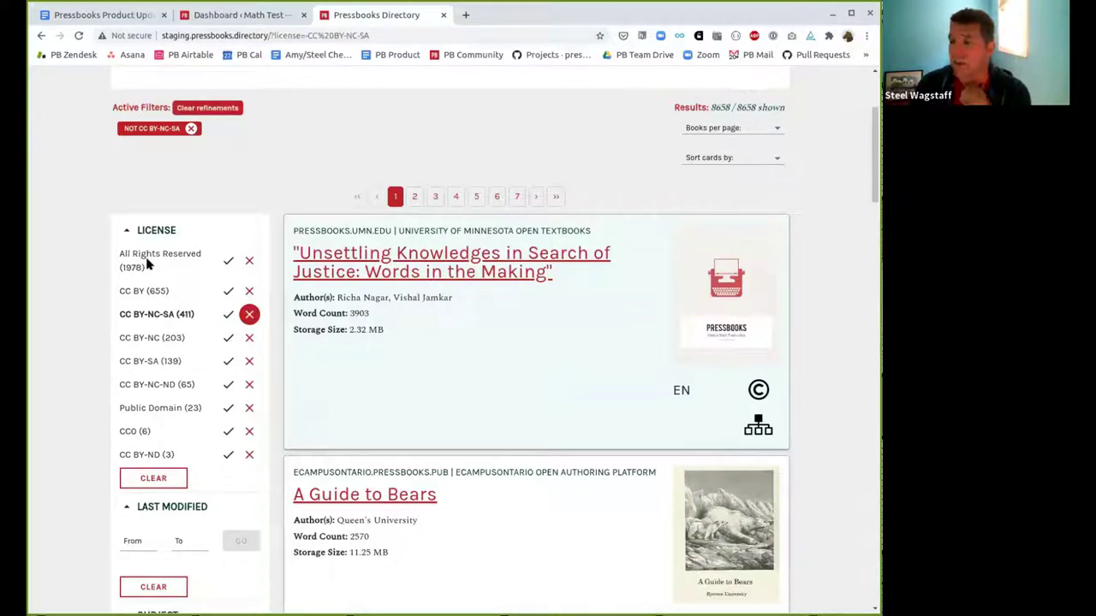
pyautogui.click(249, 260)
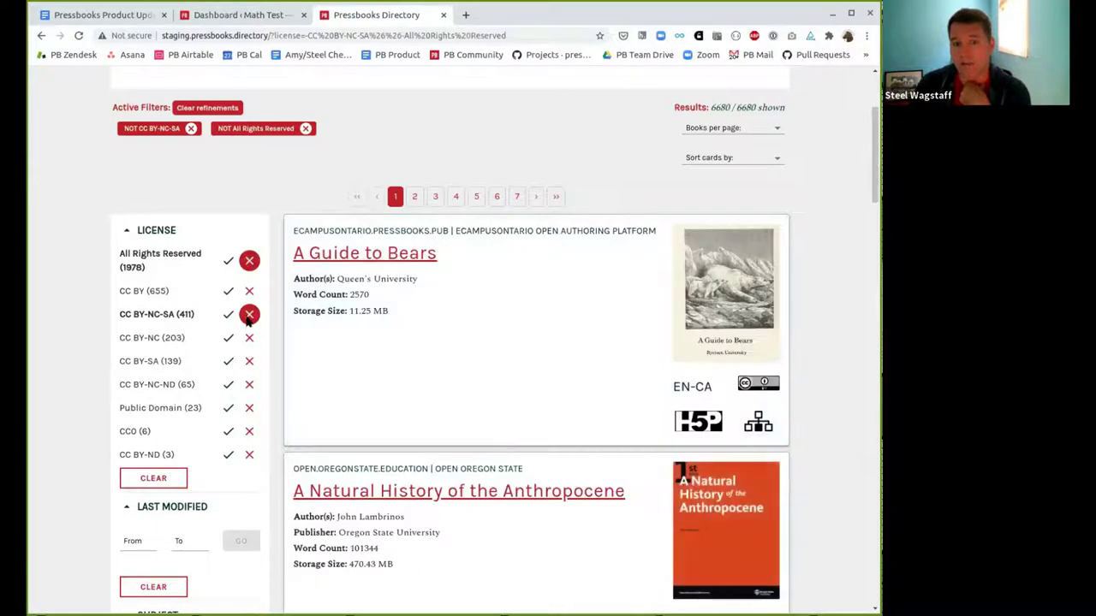
pyautogui.click(191, 129)
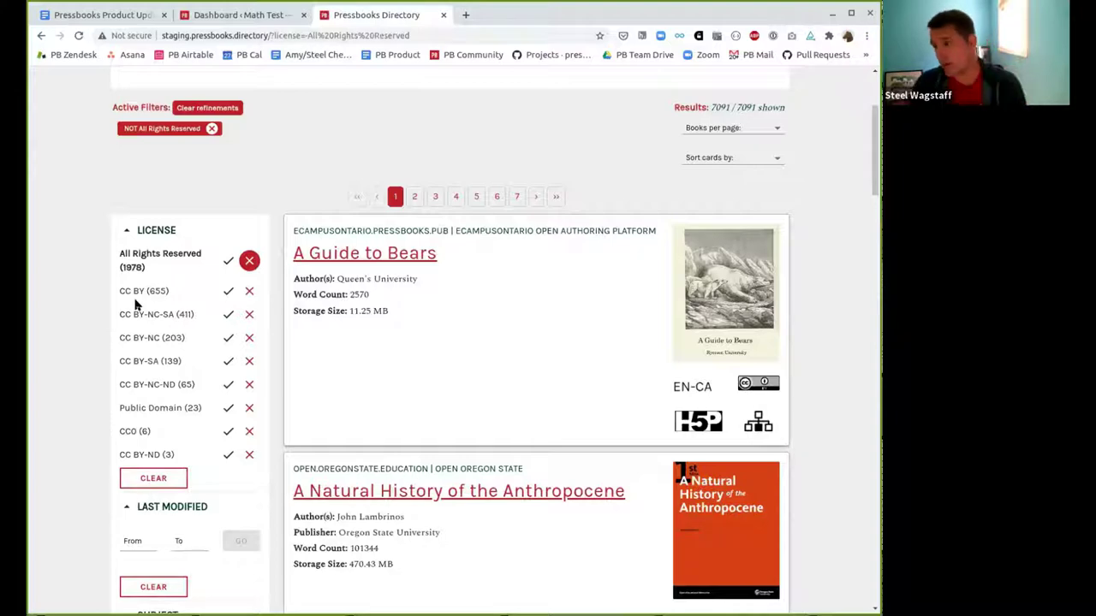
# Examine the directory's last modified, subject, based on, word count and H5P activities filters and return to the page header
pyautogui.scroll(-3, 220, 337)
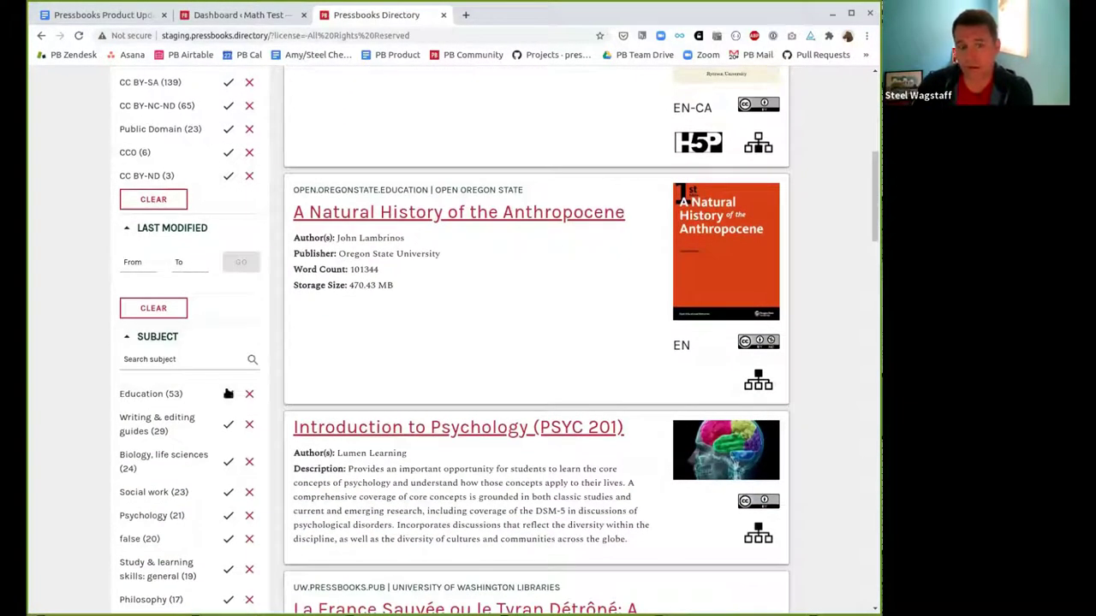
pyautogui.scroll(-2, 227, 392)
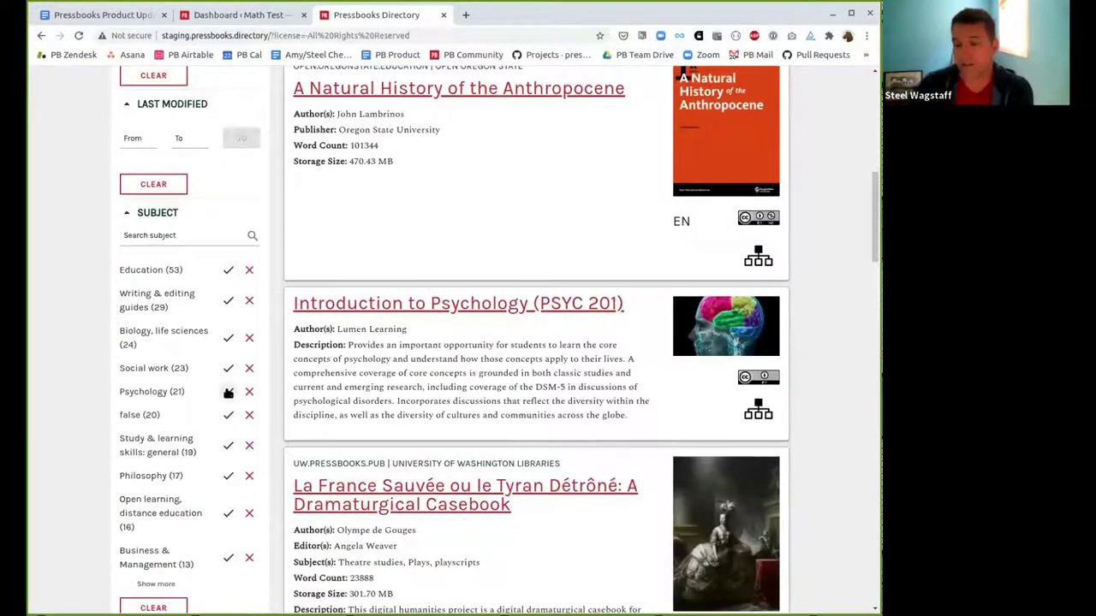
pyautogui.scroll(-2, 228, 391)
pyautogui.scroll(-5, 228, 395)
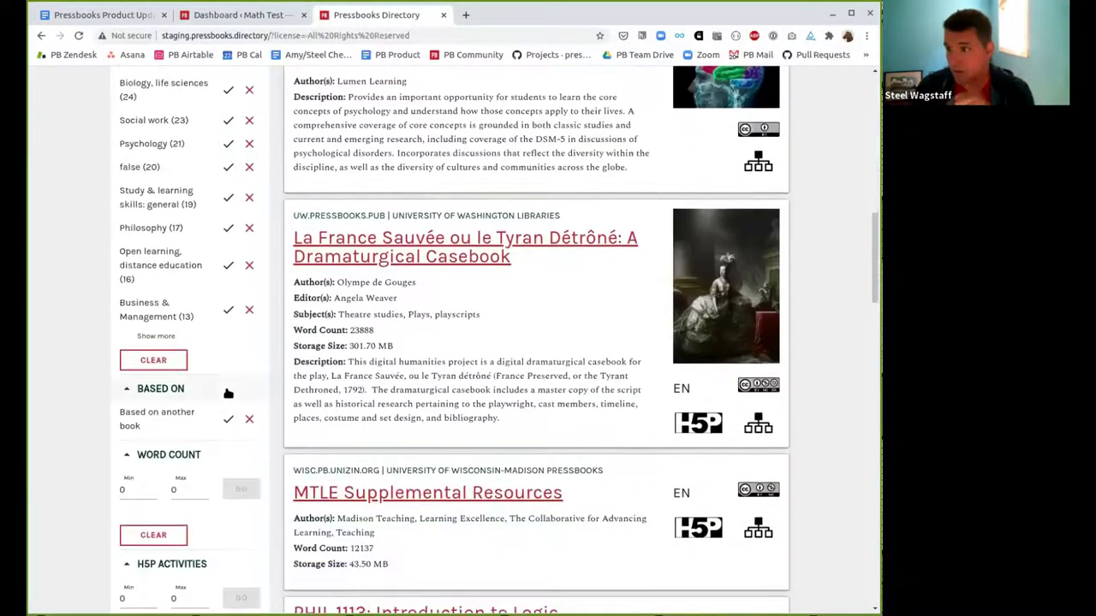
pyautogui.scroll(2, 228, 394)
pyautogui.scroll(12, 228, 395)
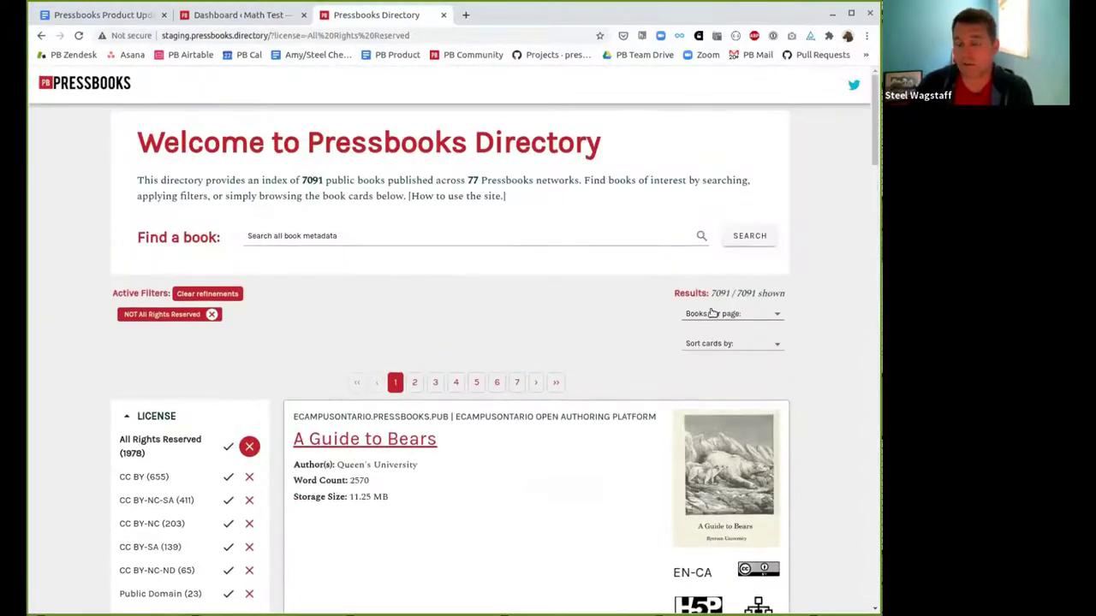
# Review the books-per-page and card sorting options of the directory without choosing any
pyautogui.click(712, 313)
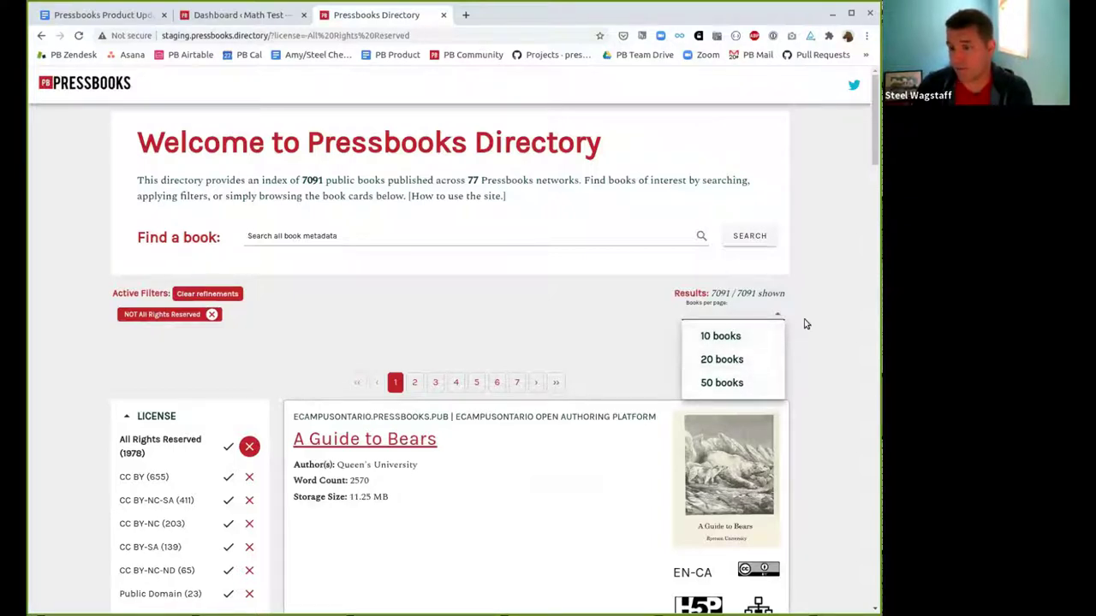
pyautogui.click(787, 340)
pyautogui.click(771, 348)
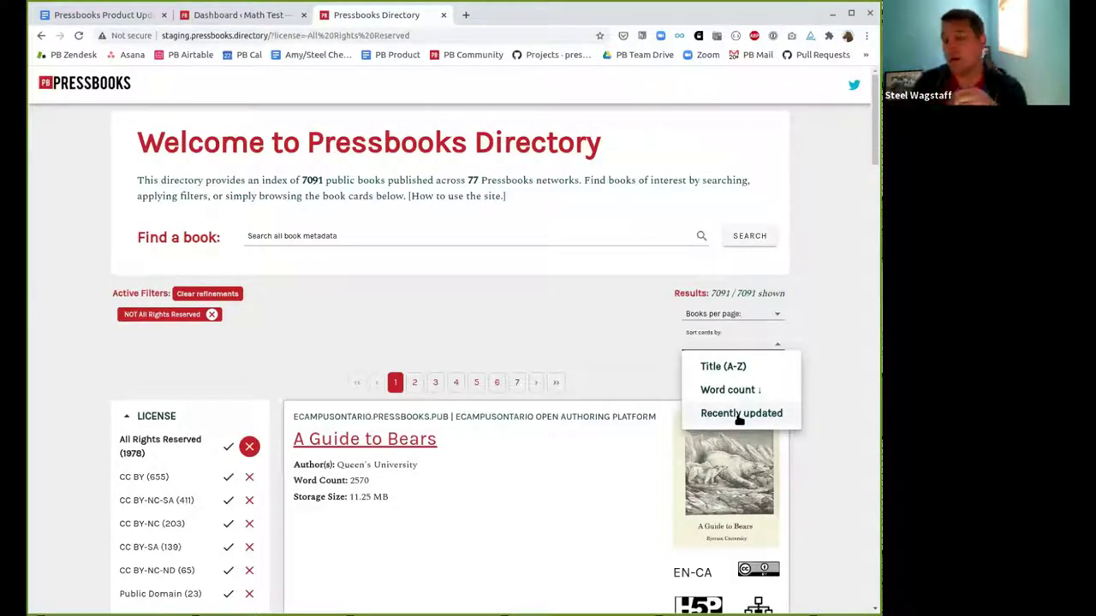
pyautogui.click(816, 345)
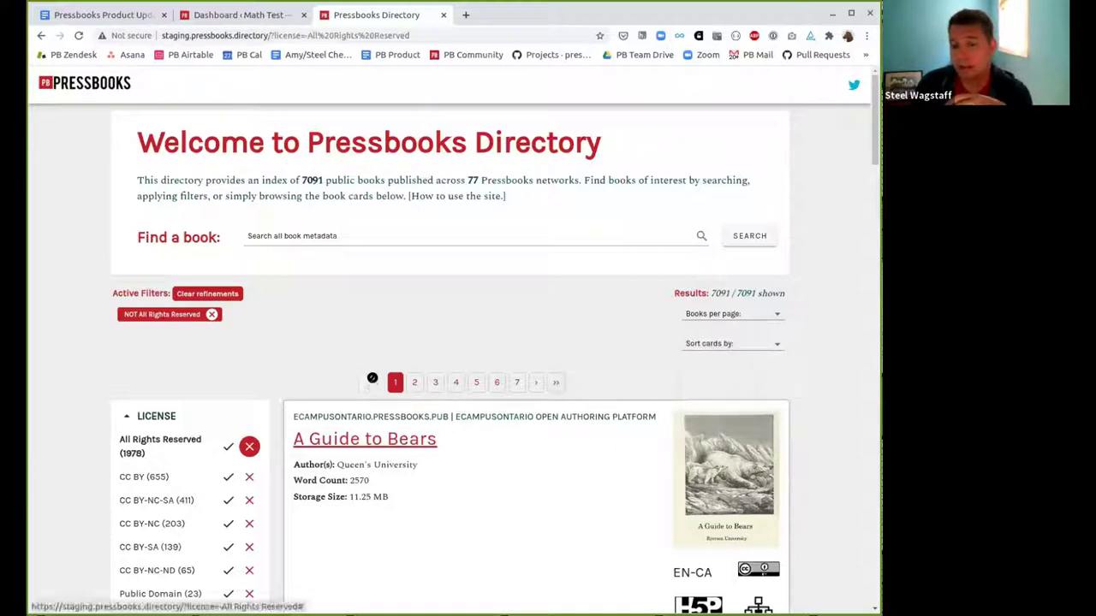
# Look through the filtered book cards, the page navigation and the language and publisher filters, ending back at the directory's header
pyautogui.scroll(-20, 594, 386)
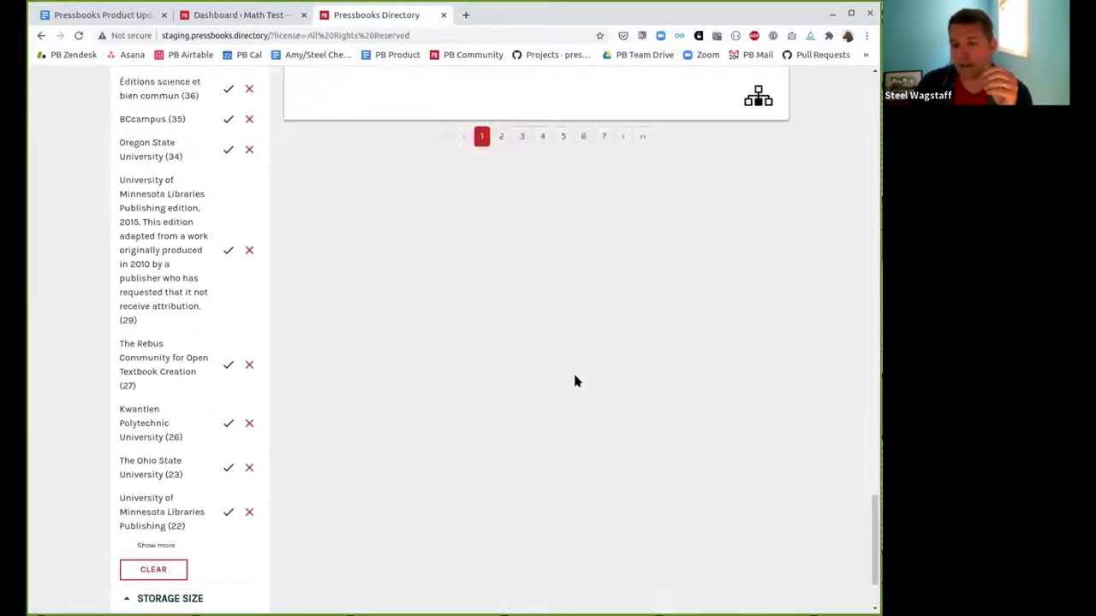
pyautogui.scroll(4, 574, 381)
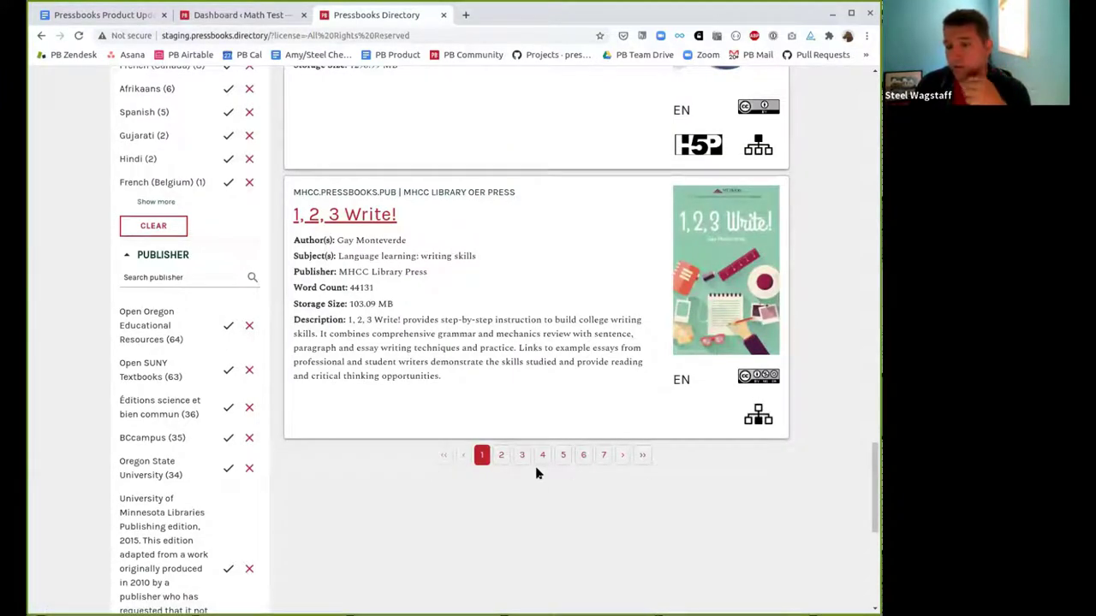
pyautogui.scroll(10, 541, 435)
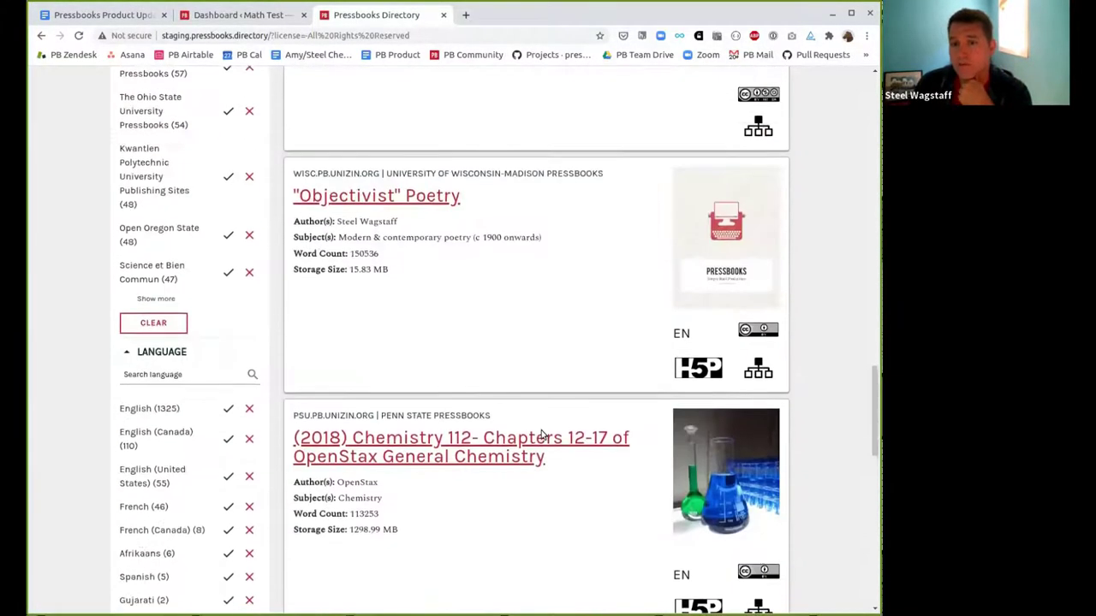
pyautogui.scroll(12, 541, 435)
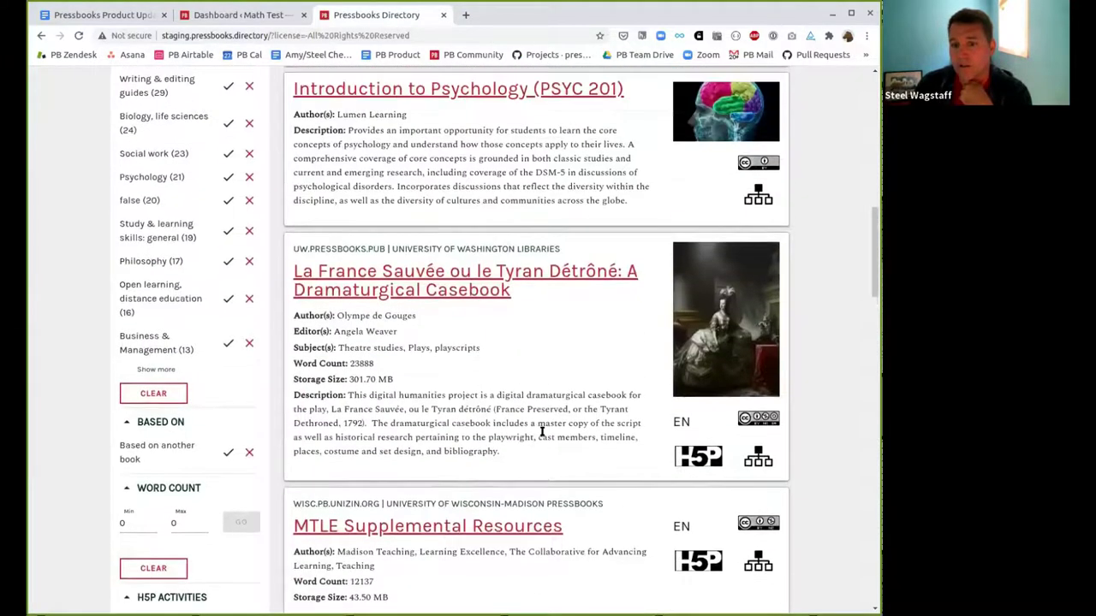
pyautogui.scroll(2, 541, 432)
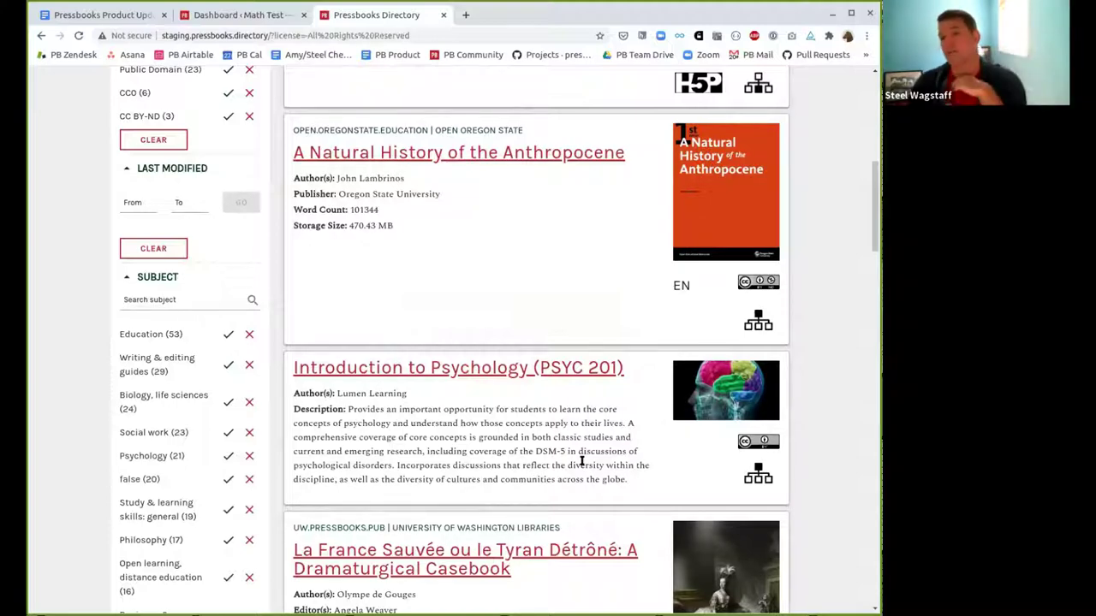
pyautogui.scroll(-1, 581, 461)
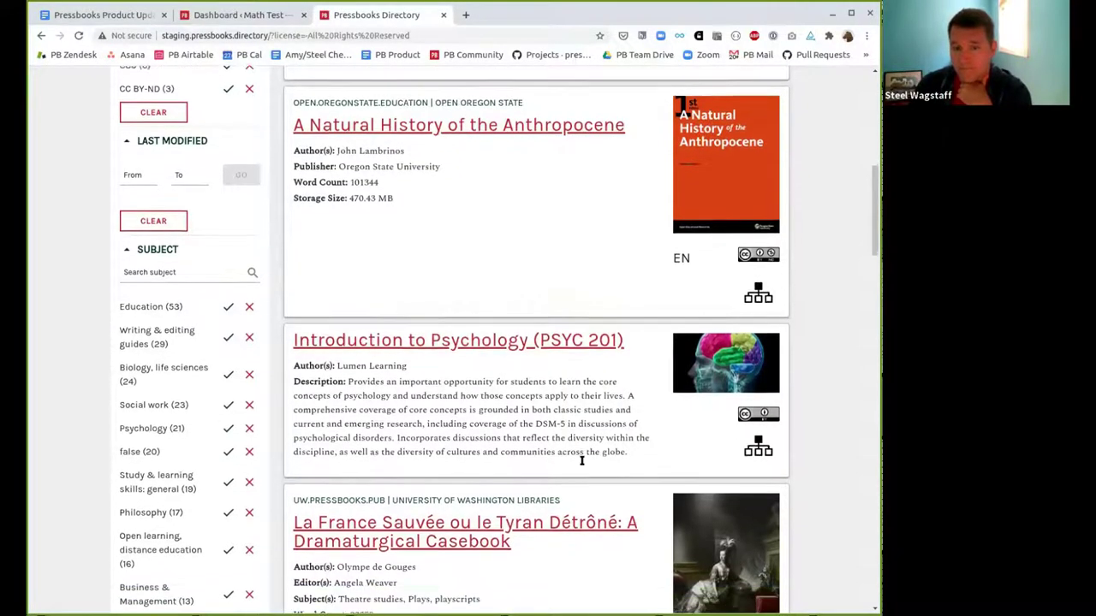
pyautogui.scroll(4, 581, 460)
pyautogui.scroll(3, 582, 460)
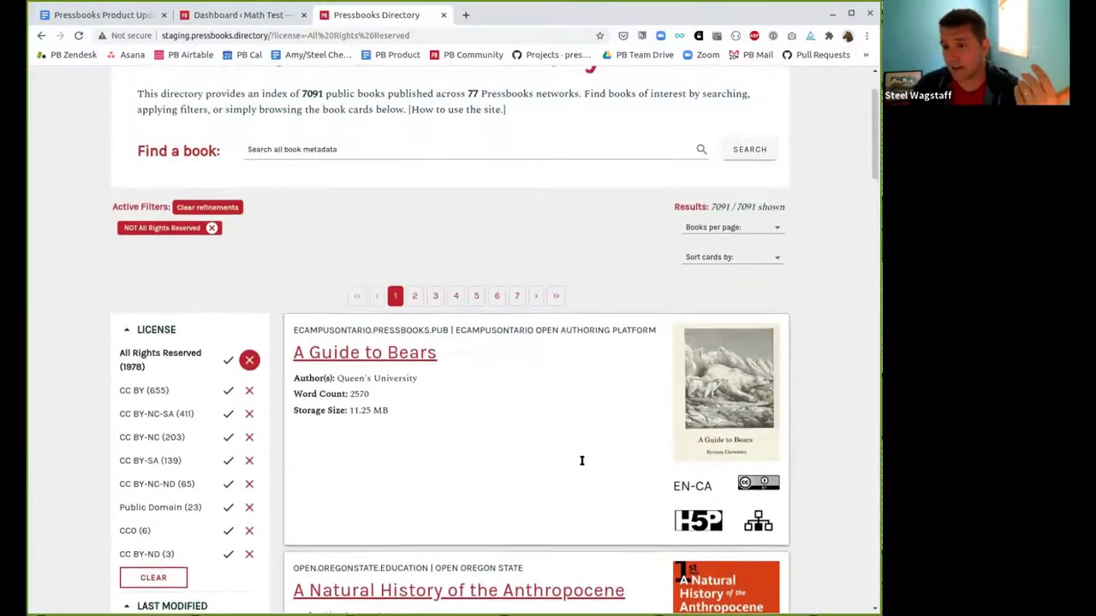
pyautogui.scroll(1, 582, 464)
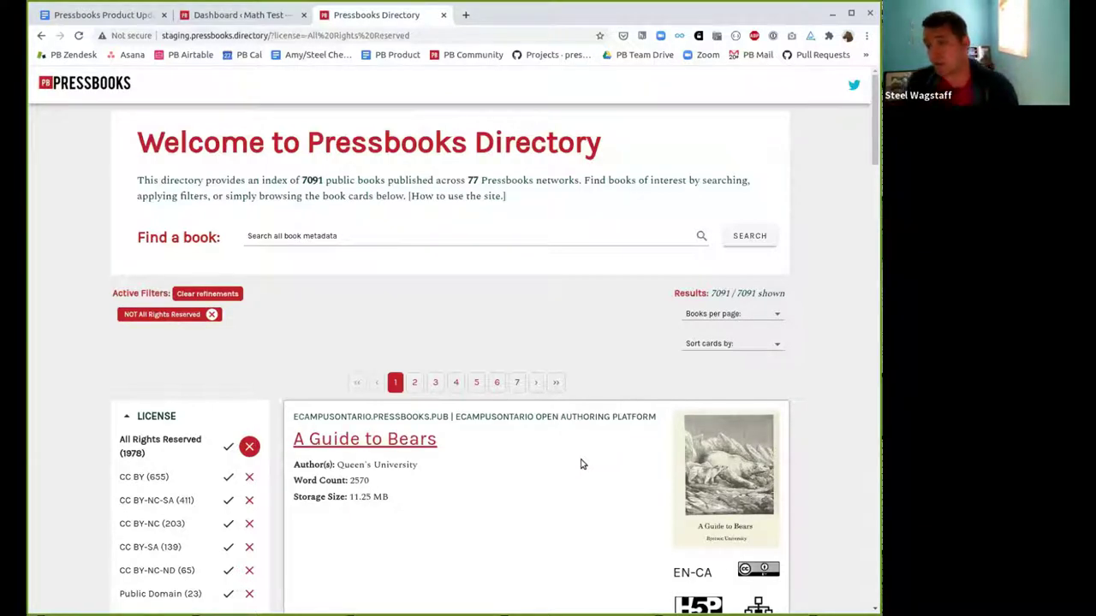
# Open the Sharing & Privacy settings of the book A Guide to Making Open Textbooks with Students
pyautogui.click(236, 21)
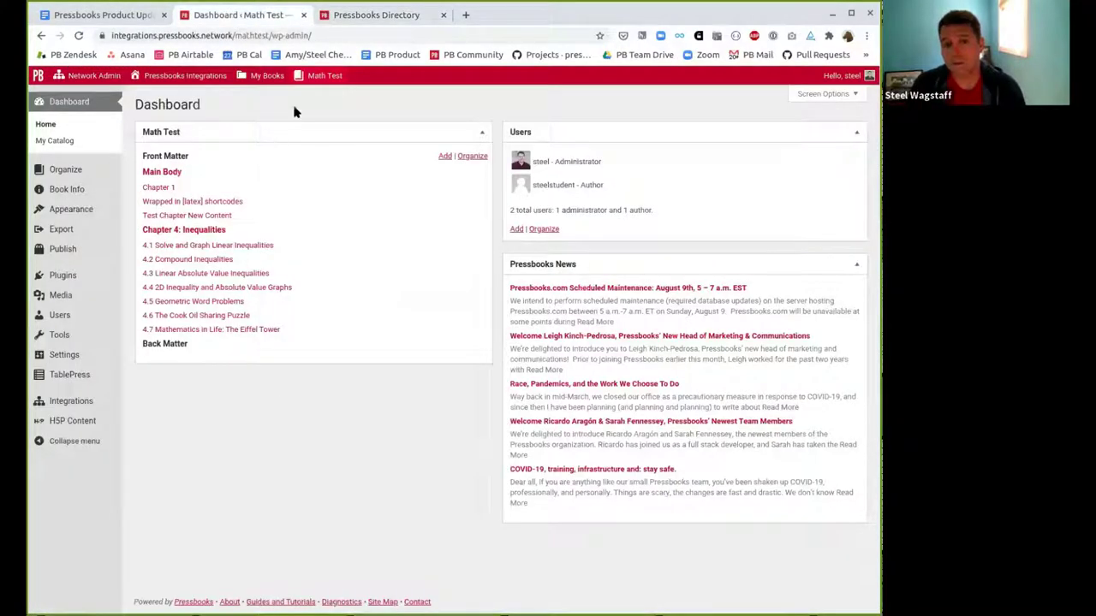
pyautogui.moveTo(308, 84)
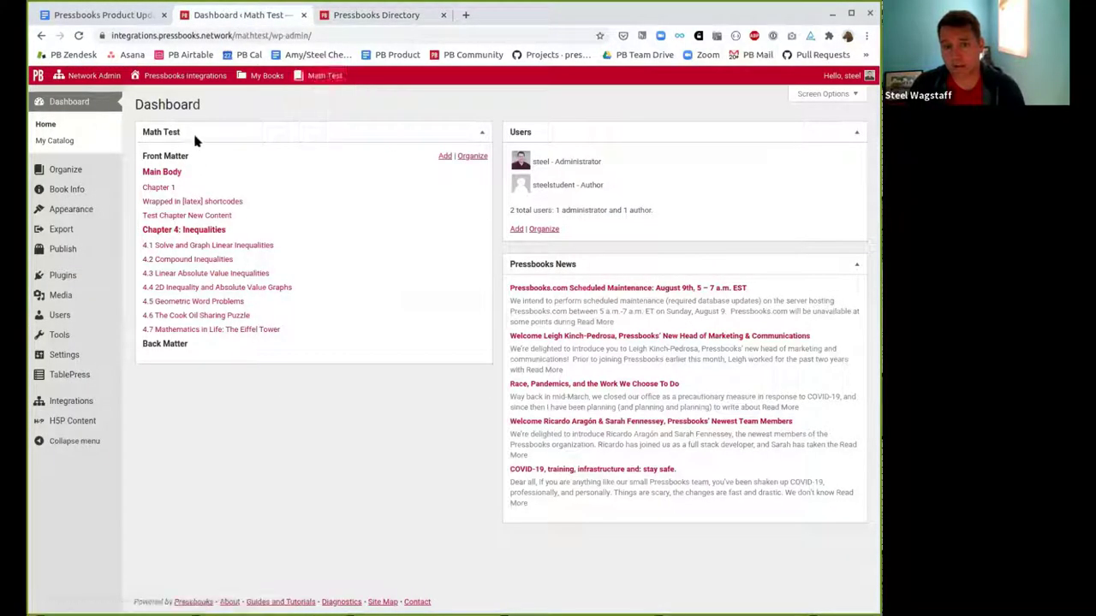
pyautogui.moveTo(261, 77)
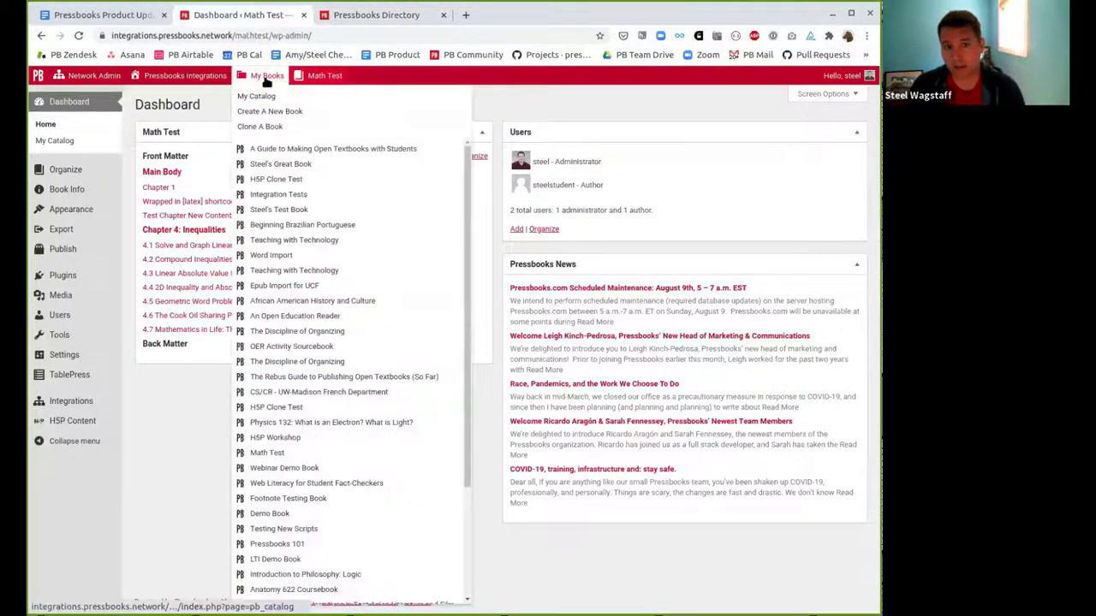
pyautogui.click(255, 150)
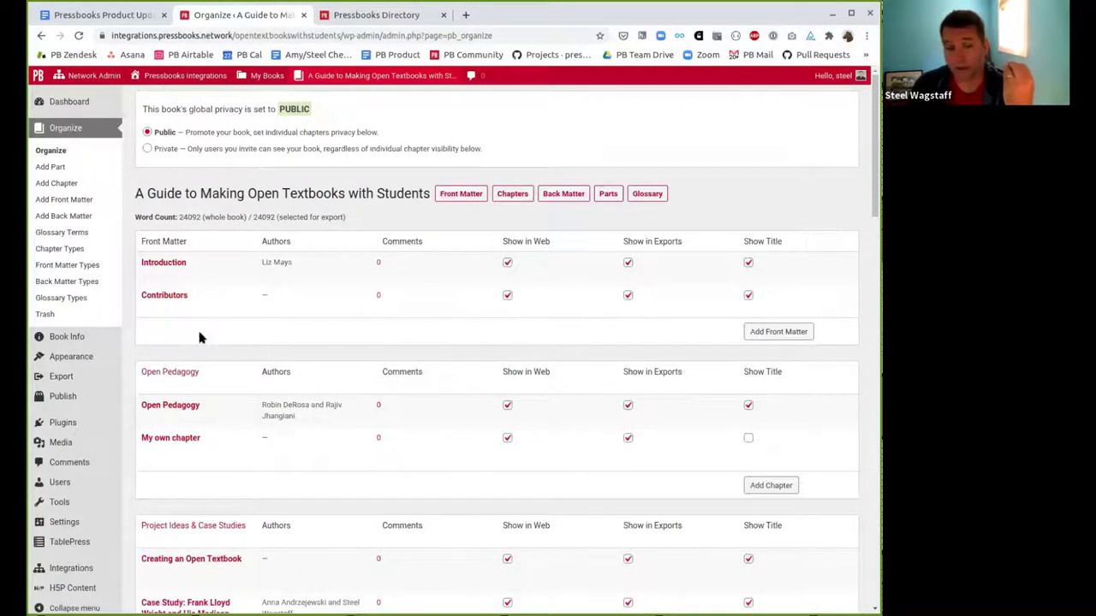
pyautogui.scroll(-3, 80, 478)
pyautogui.moveTo(62, 524)
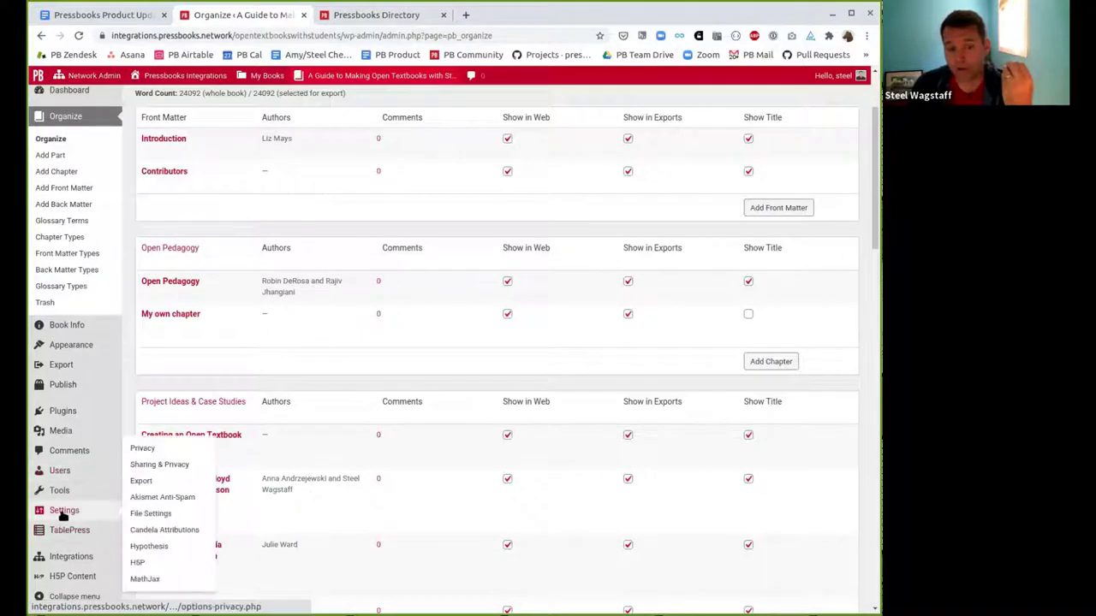
pyautogui.click(169, 470)
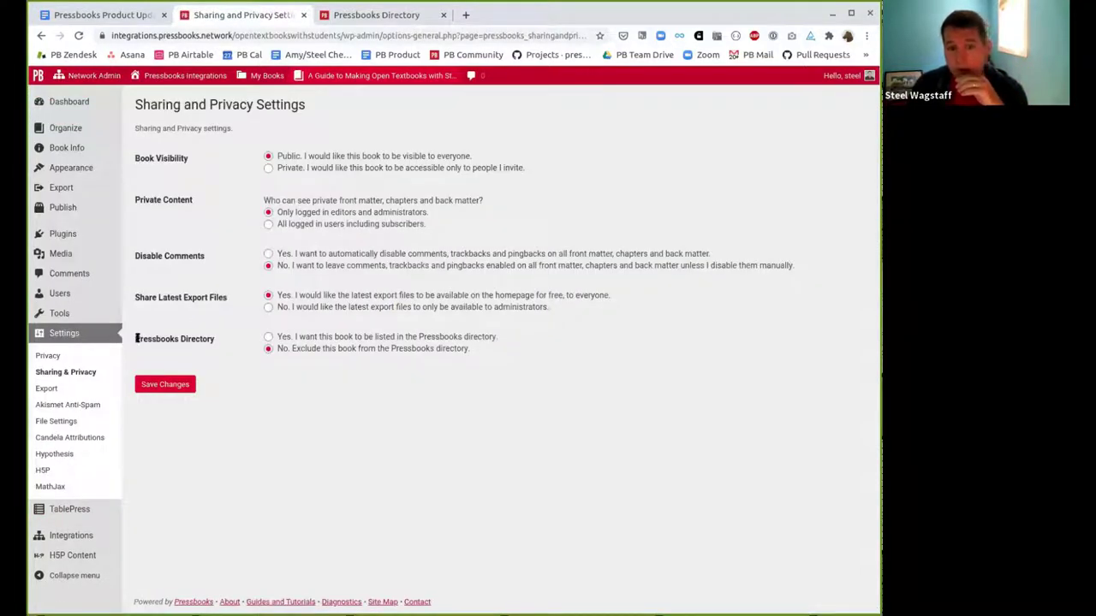
# Choose to list the book in the Pressbooks Directory, and switch the setting back to excluding it
pyautogui.moveTo(135, 339); pyautogui.dragTo(215, 347)
pyautogui.click(152, 339)
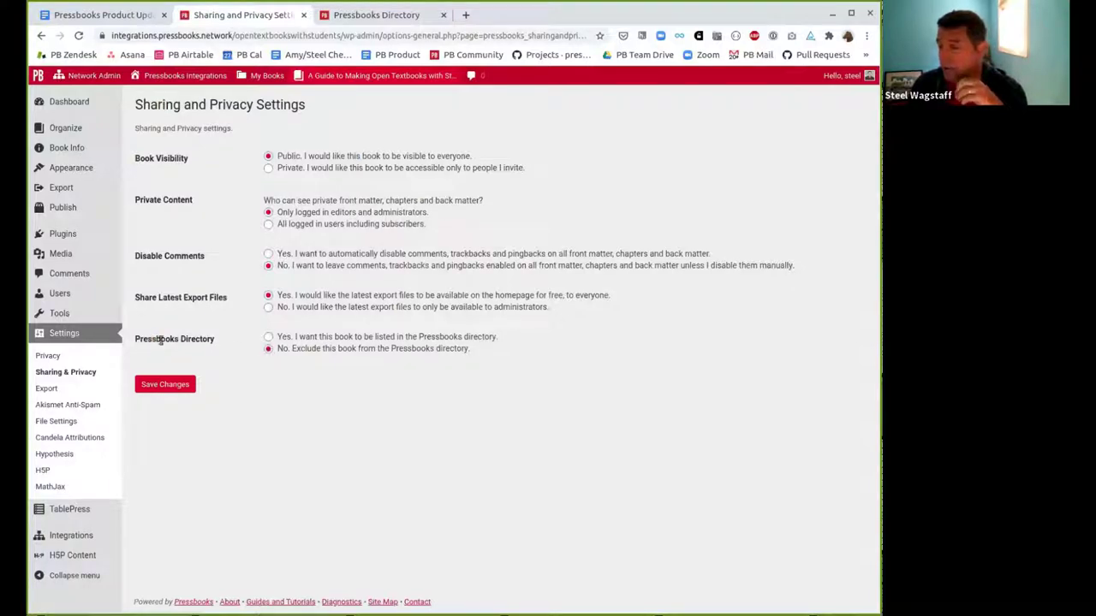
pyautogui.click(268, 337)
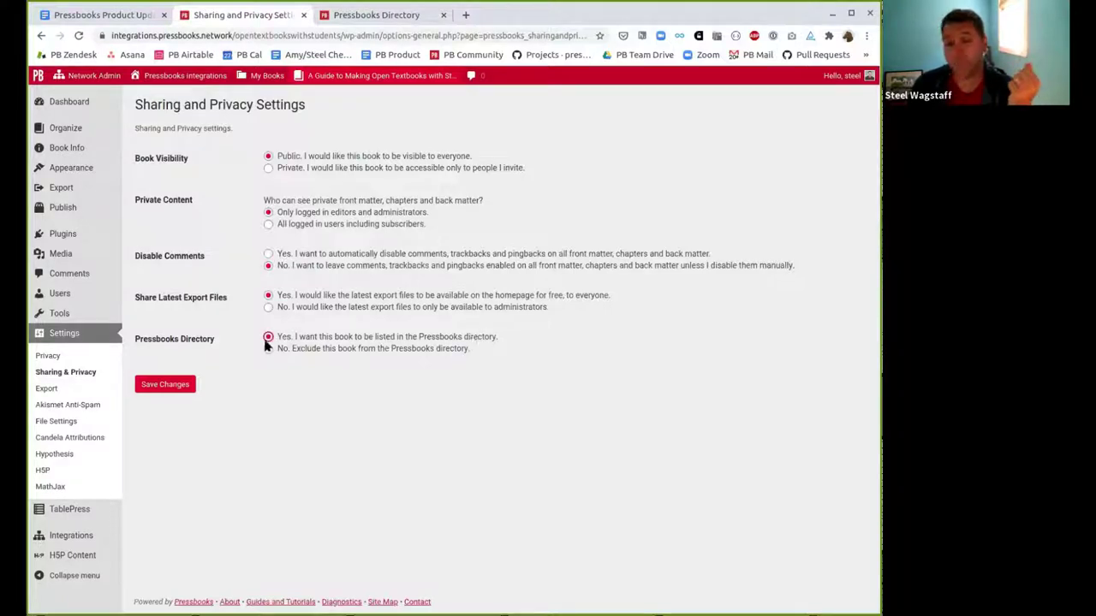
pyautogui.click(268, 349)
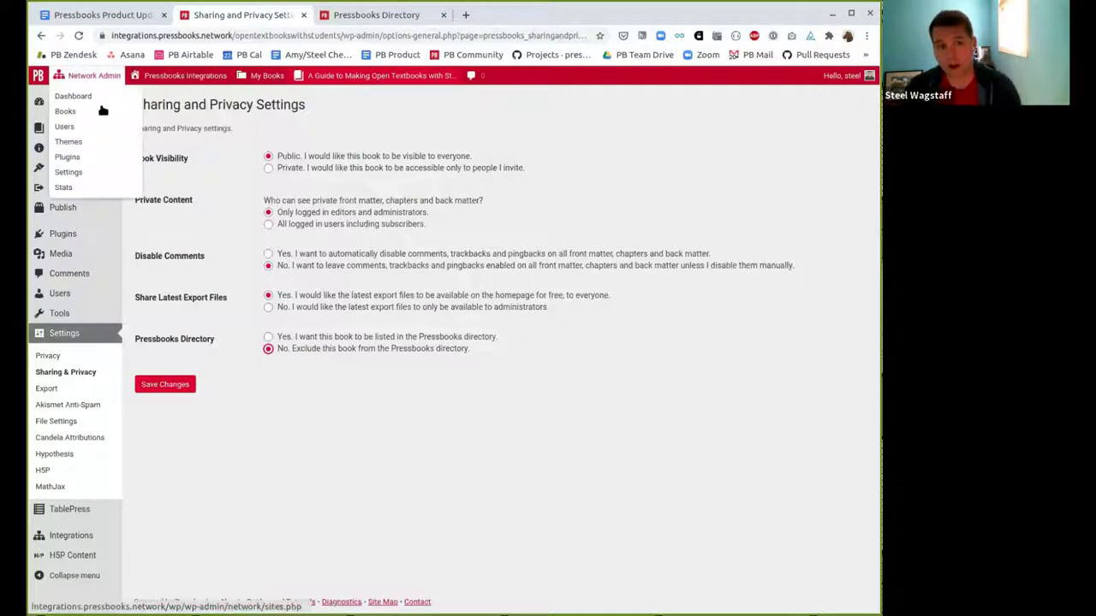
# Open the Network Options in the network admin and review the Book directory setting for non-catalogued public books
pyautogui.click(100, 98)
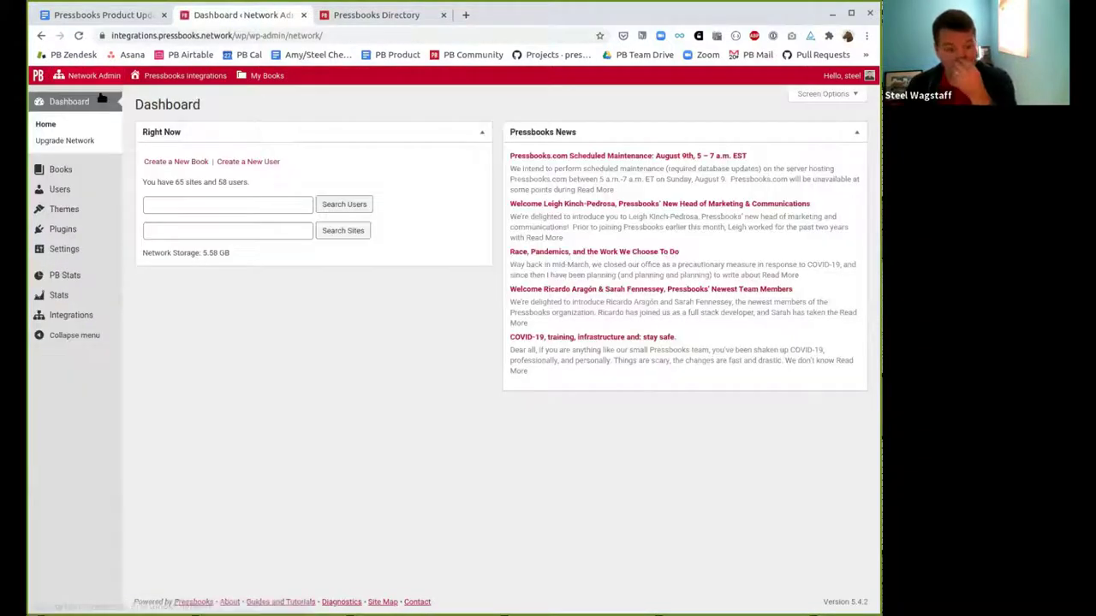
pyautogui.moveTo(80, 253)
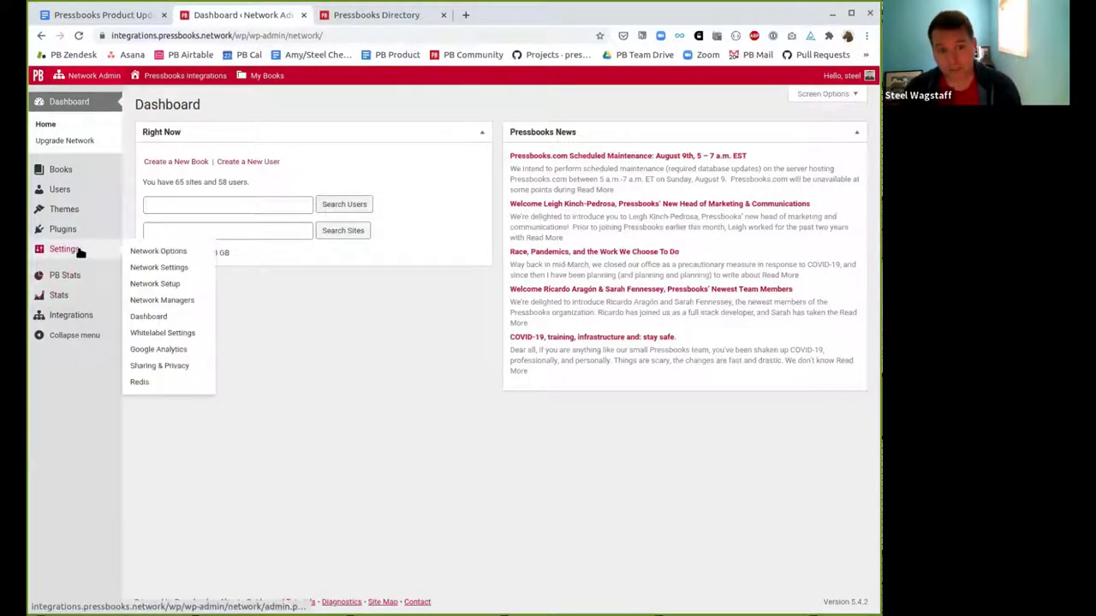
pyautogui.click(135, 254)
pyautogui.scroll(-5, 165, 511)
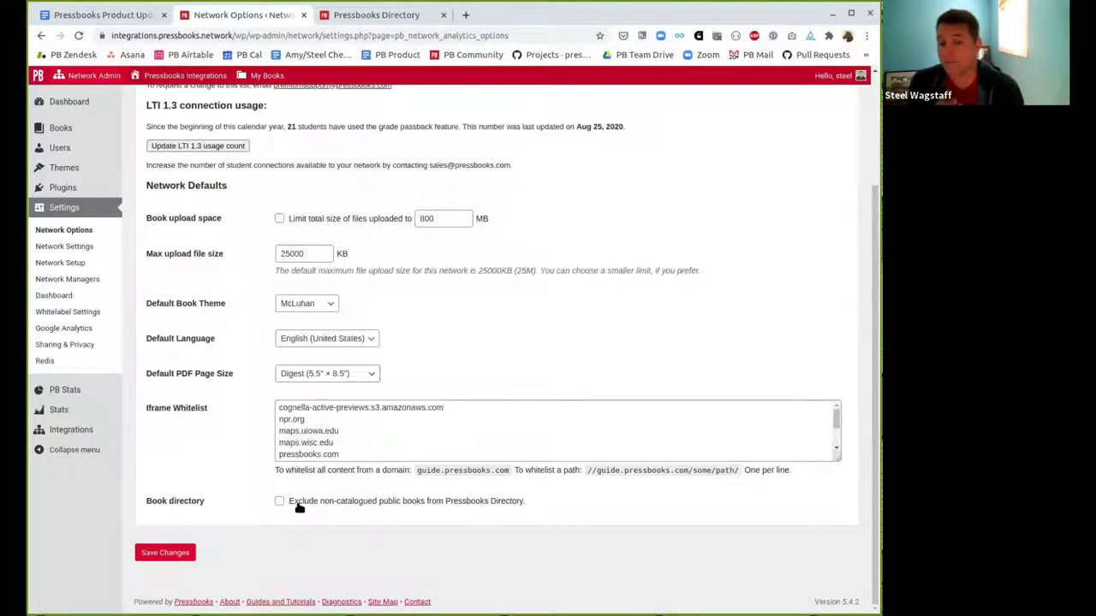
pyautogui.scroll(3, 300, 506)
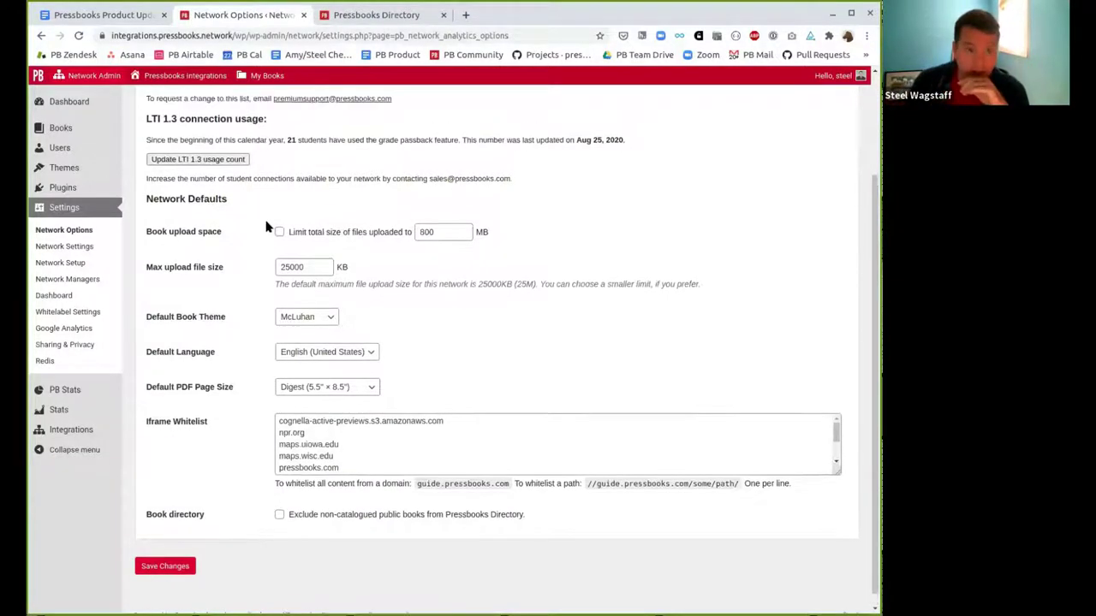
# Open the network's Book List and examine the Public and In Catalog columns of the books
pyautogui.moveTo(57, 130)
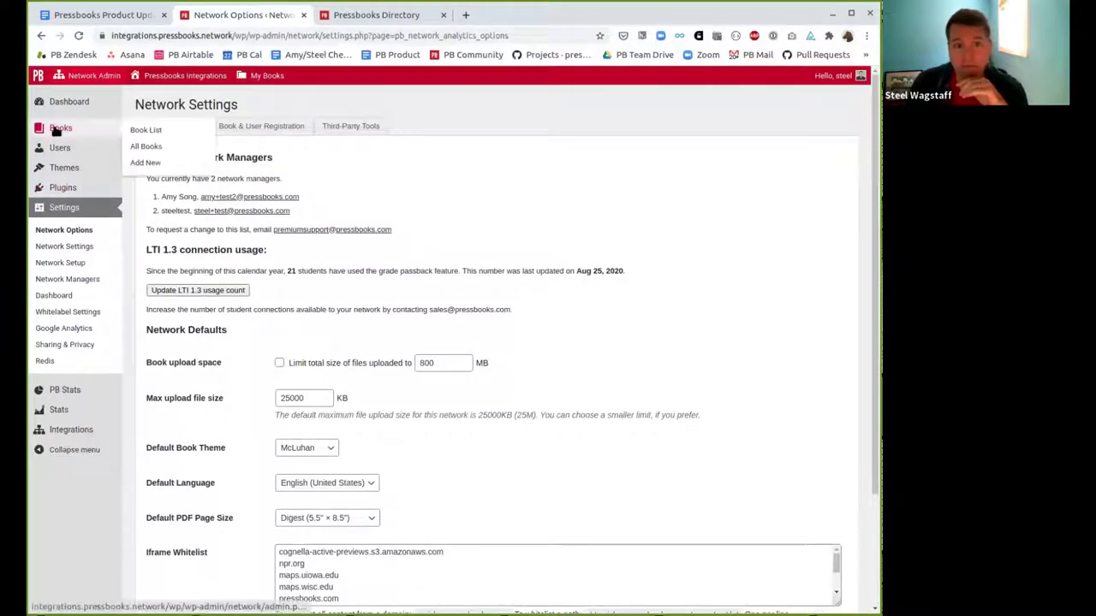
pyautogui.click(147, 131)
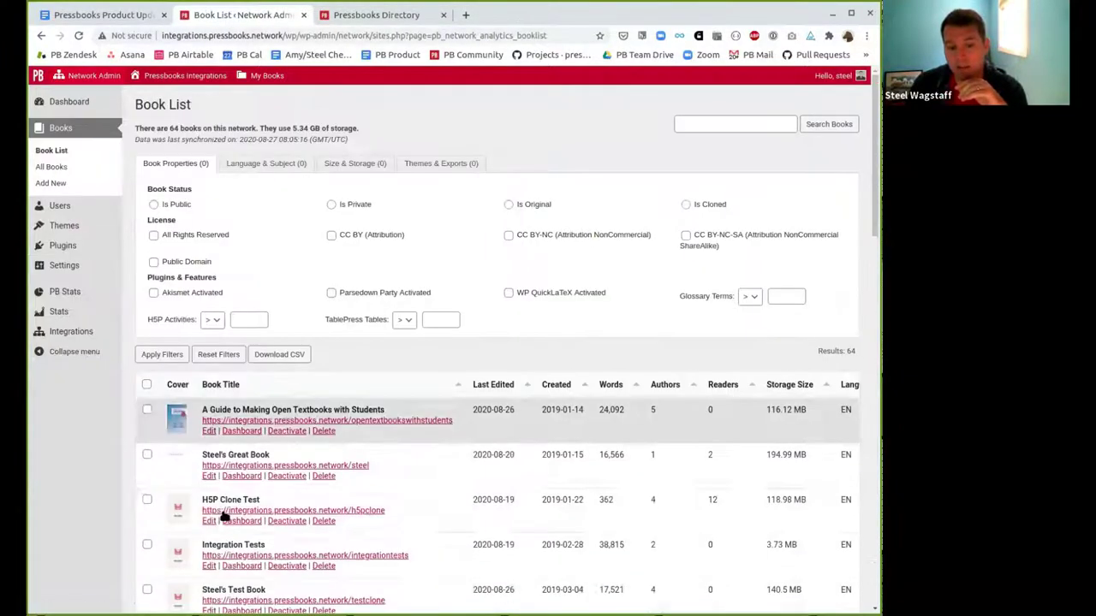
pyautogui.hscroll(5, 530, 499)
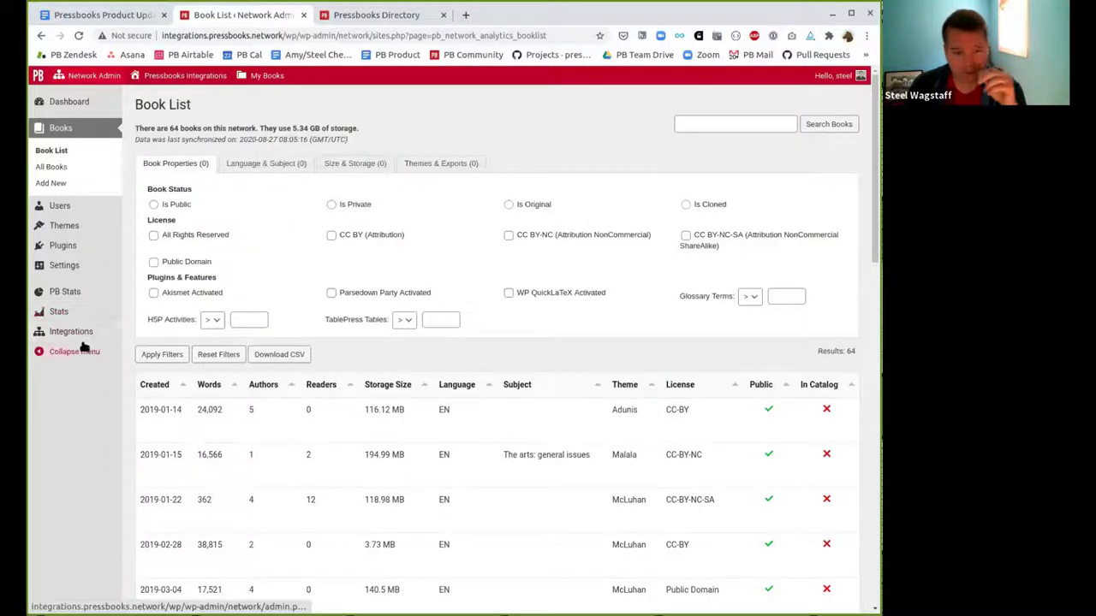
# Exclude non-catalogued public books from the Pressbooks Directory in the Network Options and save the changes
pyautogui.moveTo(75, 271)
pyautogui.click(137, 268)
pyautogui.scroll(-10, 282, 497)
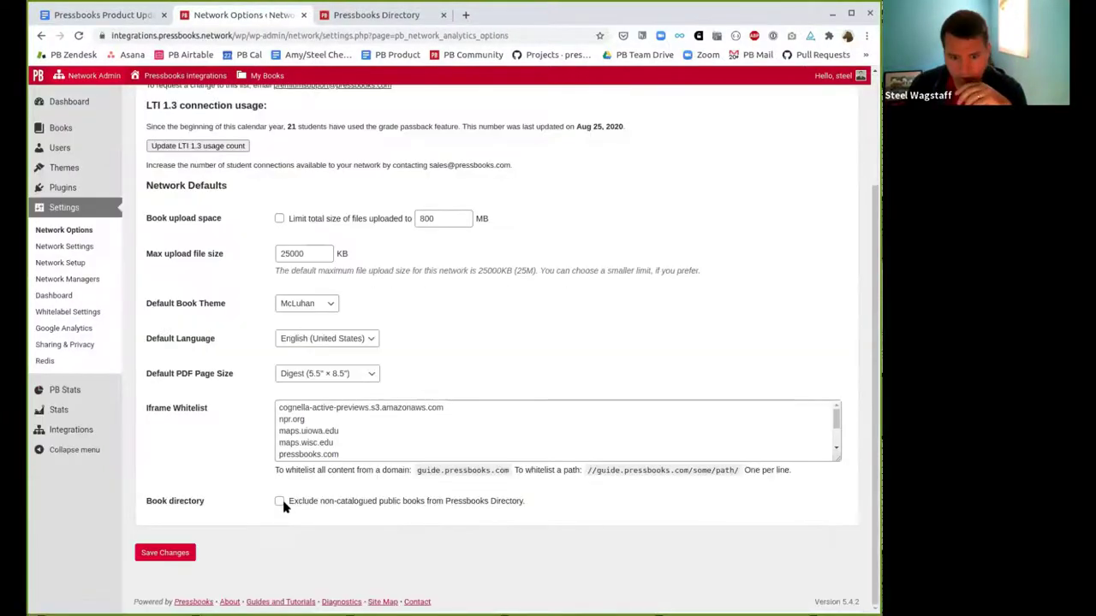
pyautogui.click(279, 501)
pyautogui.click(170, 553)
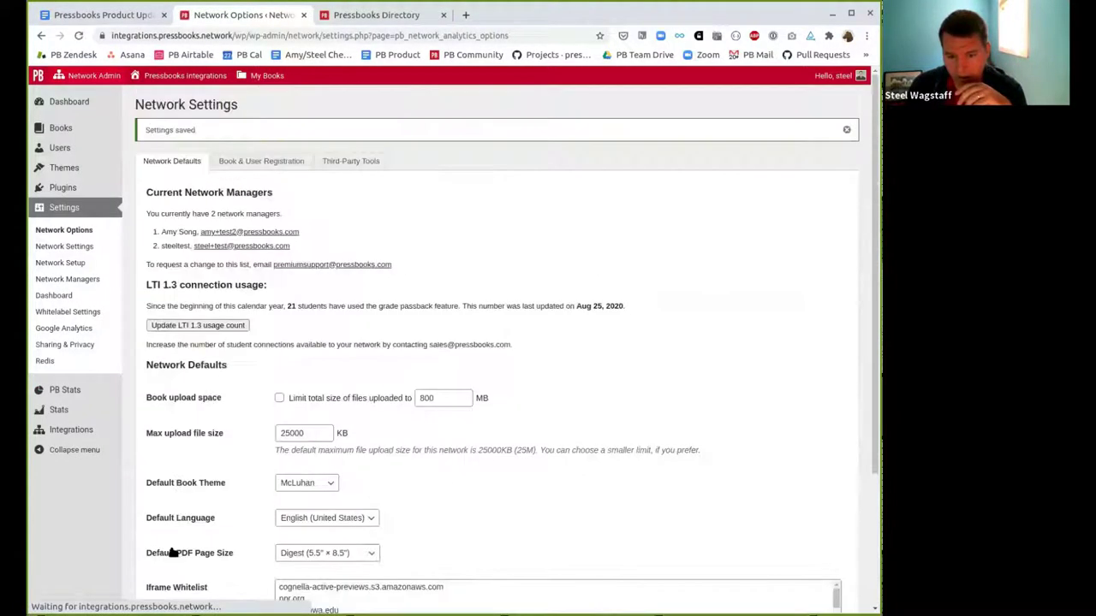
# Check the Sharing & Privacy settings of A Guide to Making Open Textbooks with Students for a directory listing option
pyautogui.moveTo(267, 76)
pyautogui.click(279, 148)
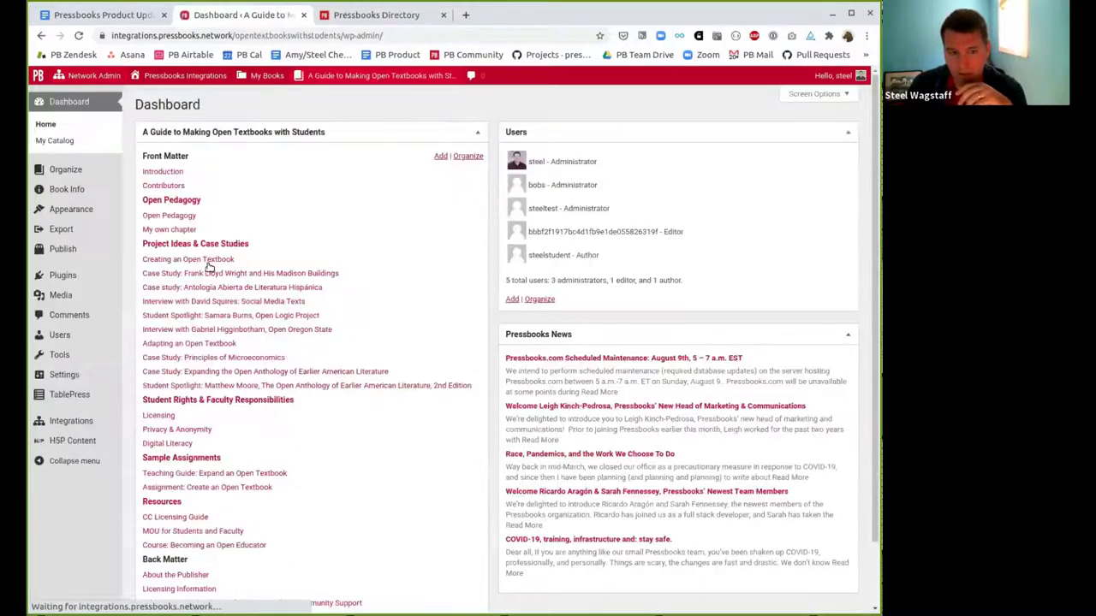
pyautogui.moveTo(80, 377)
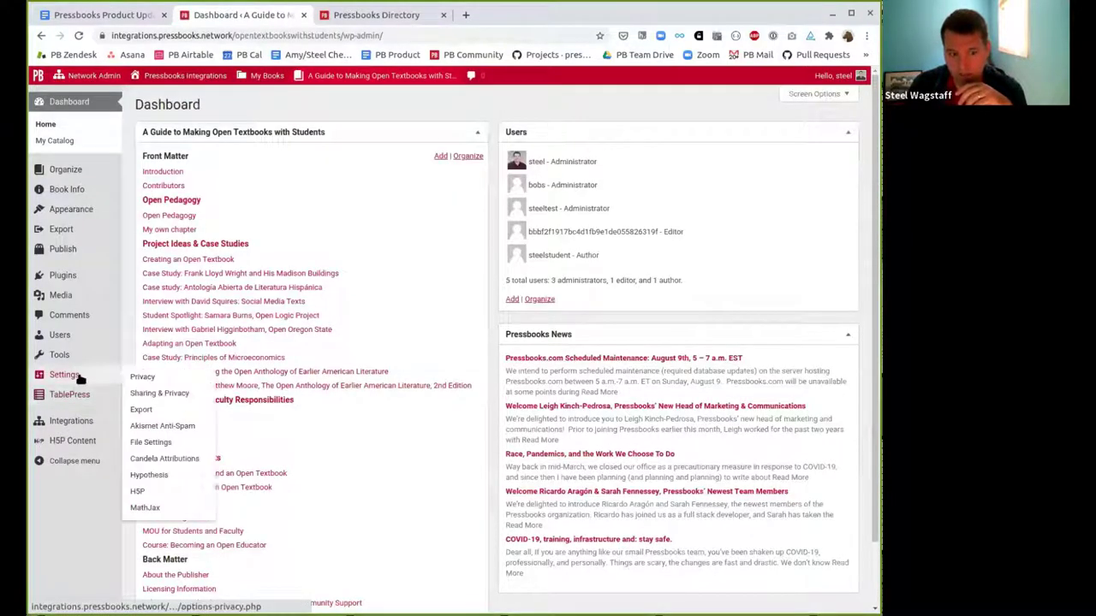
pyautogui.click(171, 393)
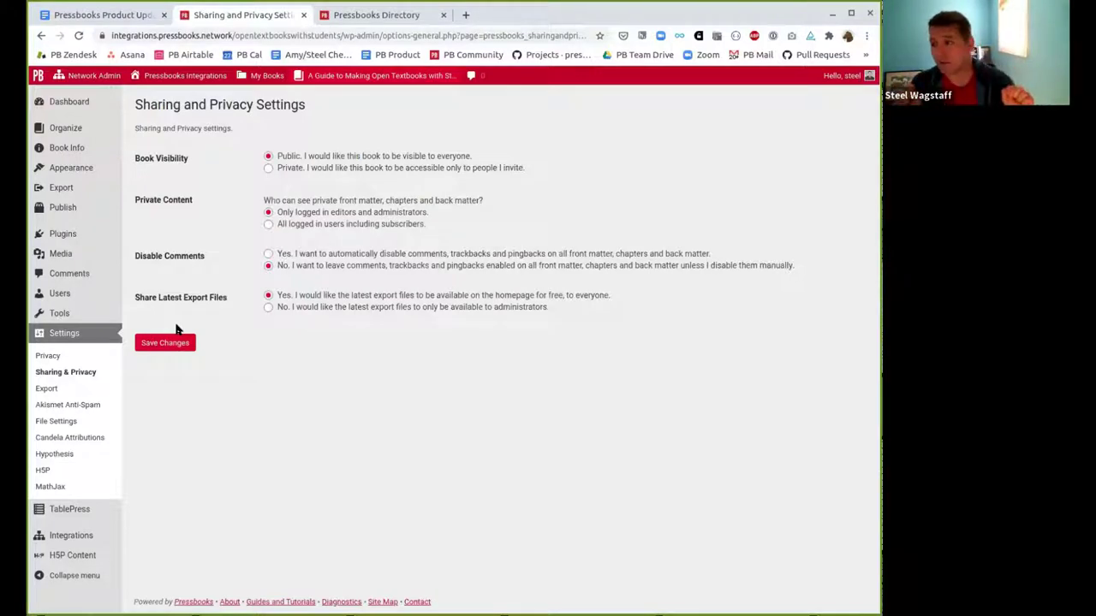
# Turn off the exclusion of non-catalogued public books from the Pressbooks Directory in the Network Options and save
pyautogui.moveTo(86, 75)
pyautogui.click(72, 98)
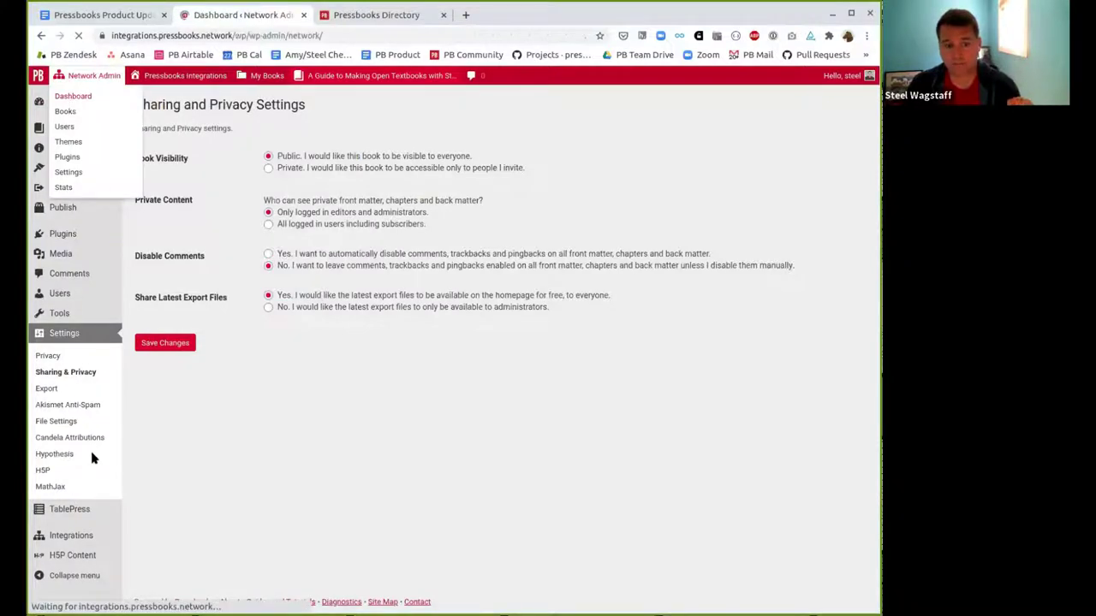
pyautogui.moveTo(85, 252)
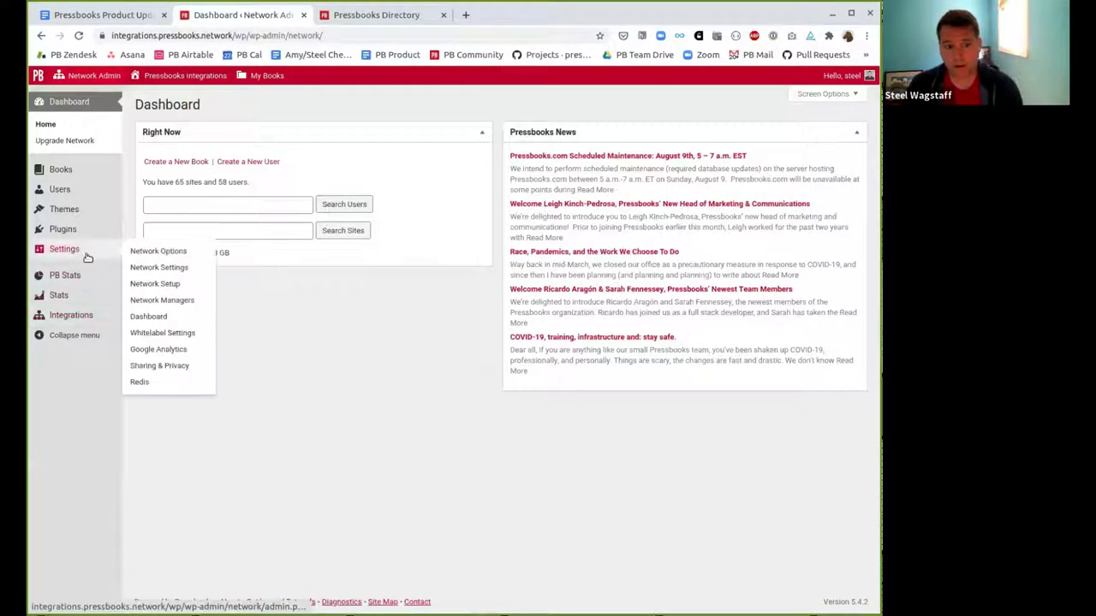
pyautogui.click(167, 250)
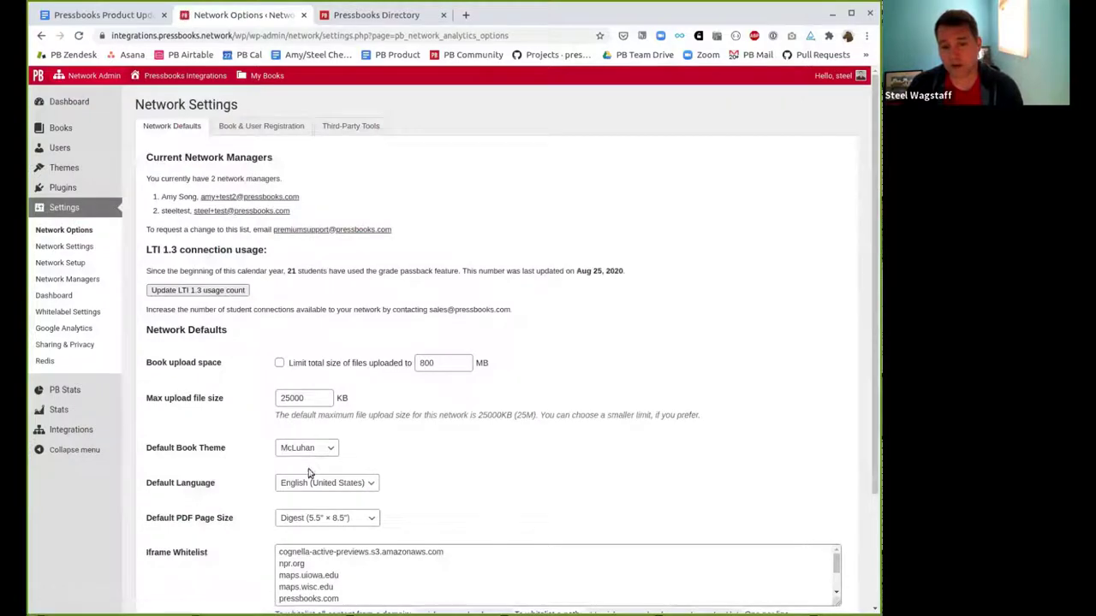
pyautogui.scroll(-2, 325, 475)
pyautogui.click(279, 501)
pyautogui.click(176, 555)
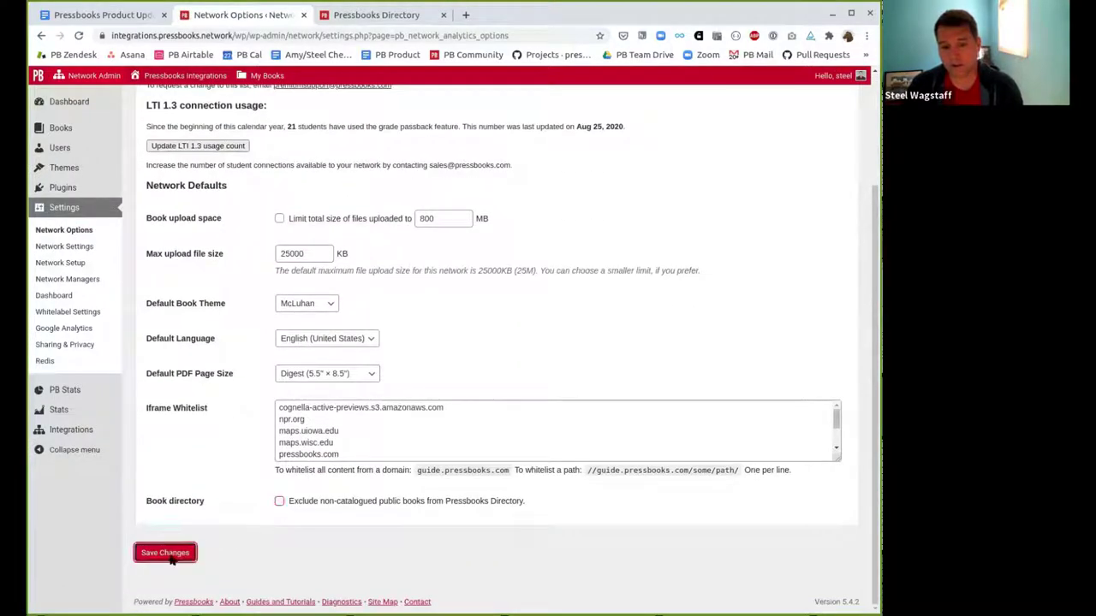
# Set A Guide to Making Open Textbooks with Students to be listed in the Pressbooks Directory and save its sharing settings
pyautogui.moveTo(261, 76)
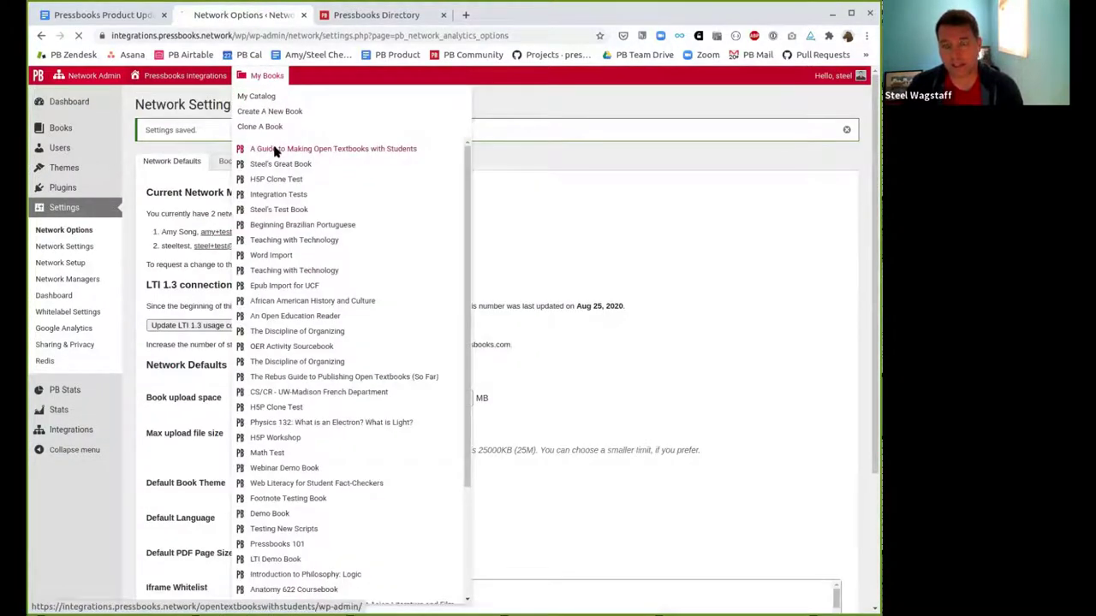
pyautogui.click(275, 151)
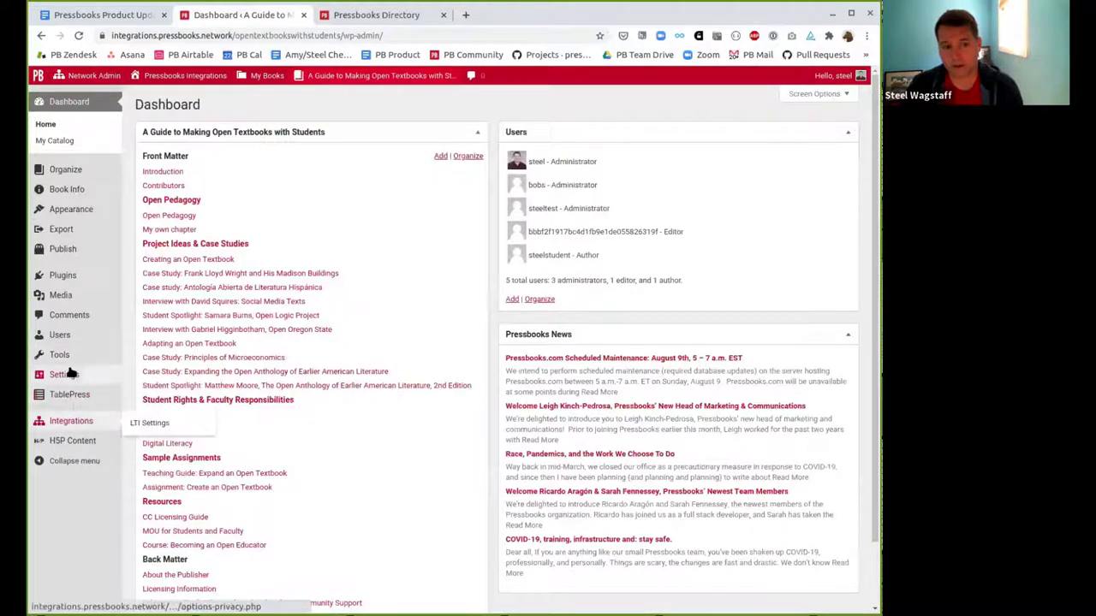
pyautogui.moveTo(94, 375)
pyautogui.click(152, 392)
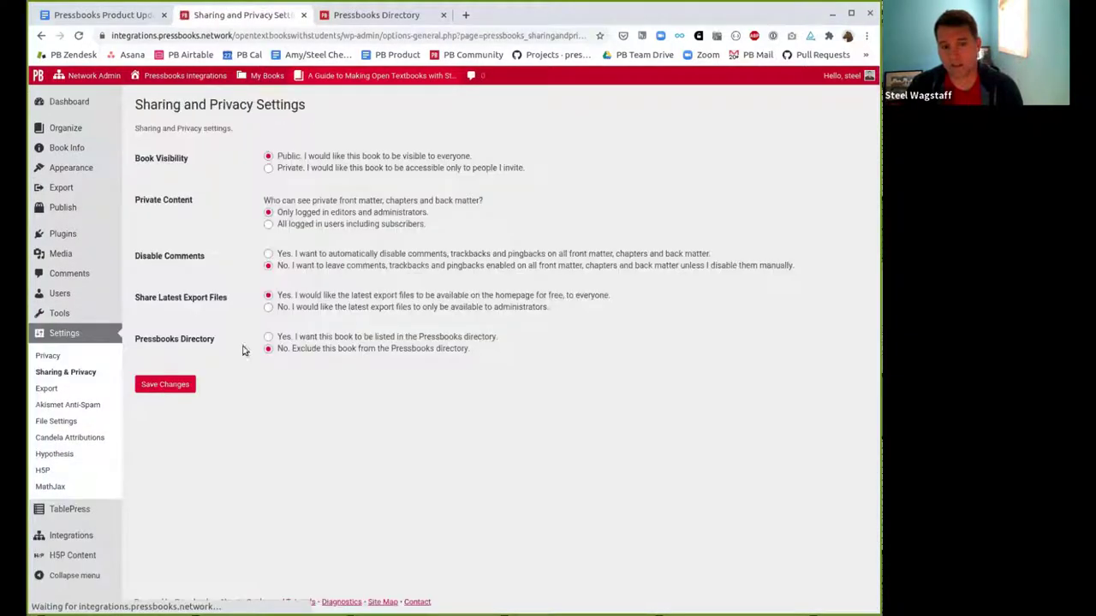
pyautogui.click(268, 337)
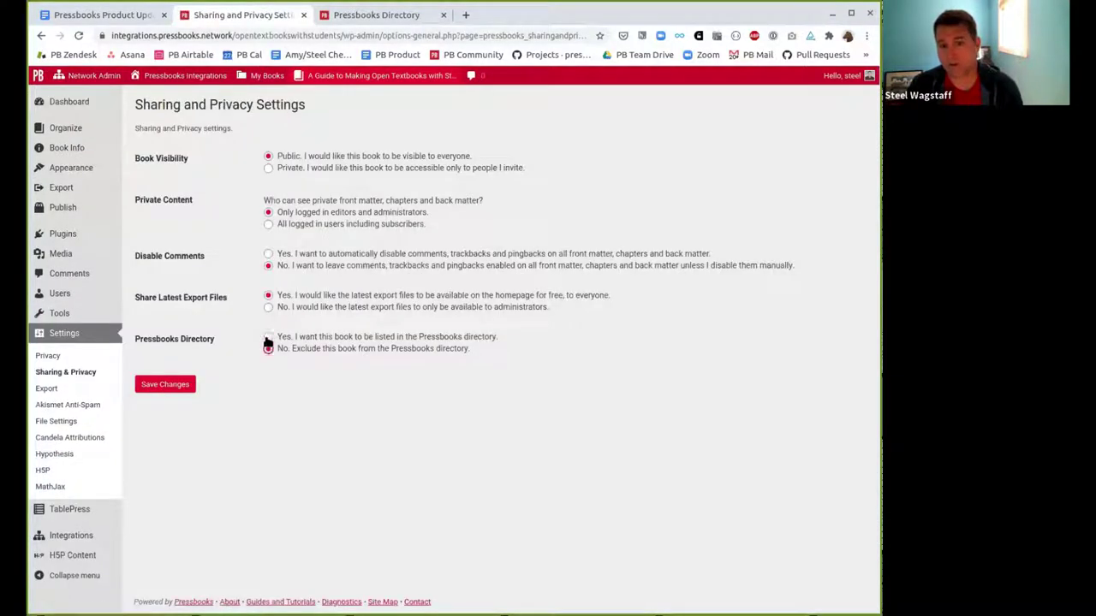
pyautogui.click(175, 385)
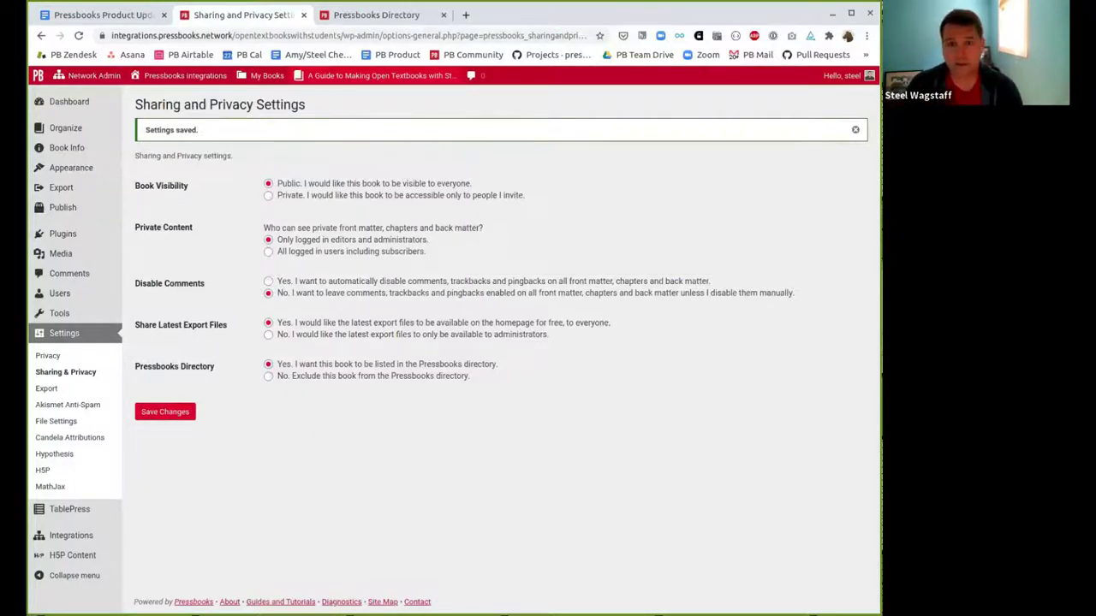
# Read the Bravura section of the SMuFL Fonts page from the "bravura text" search results, select the page address and close the page
pyautogui.click(380, 15)
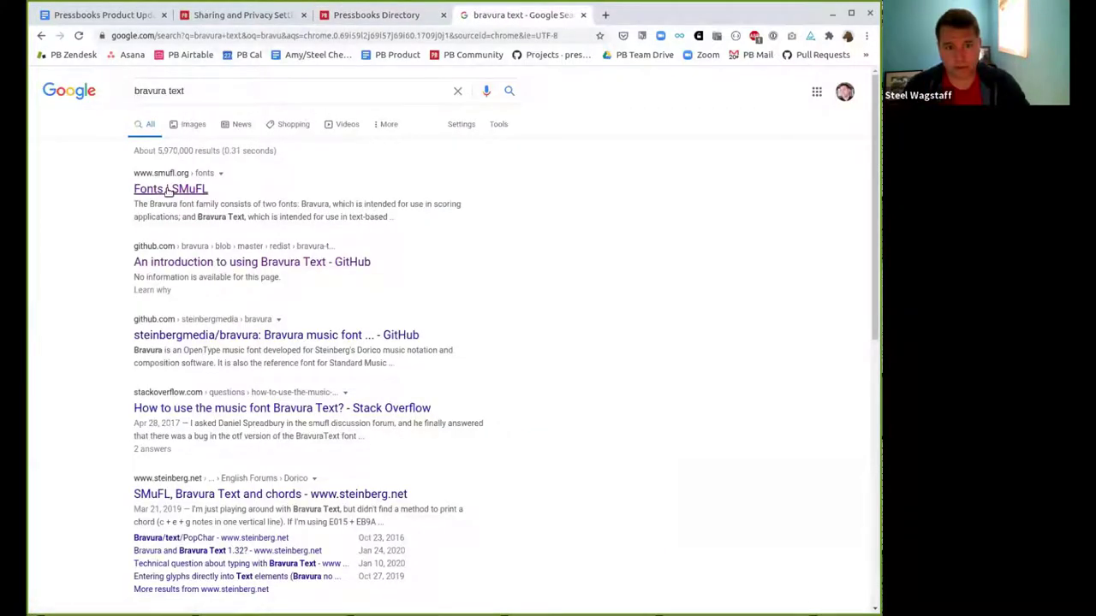
pyautogui.click(169, 189)
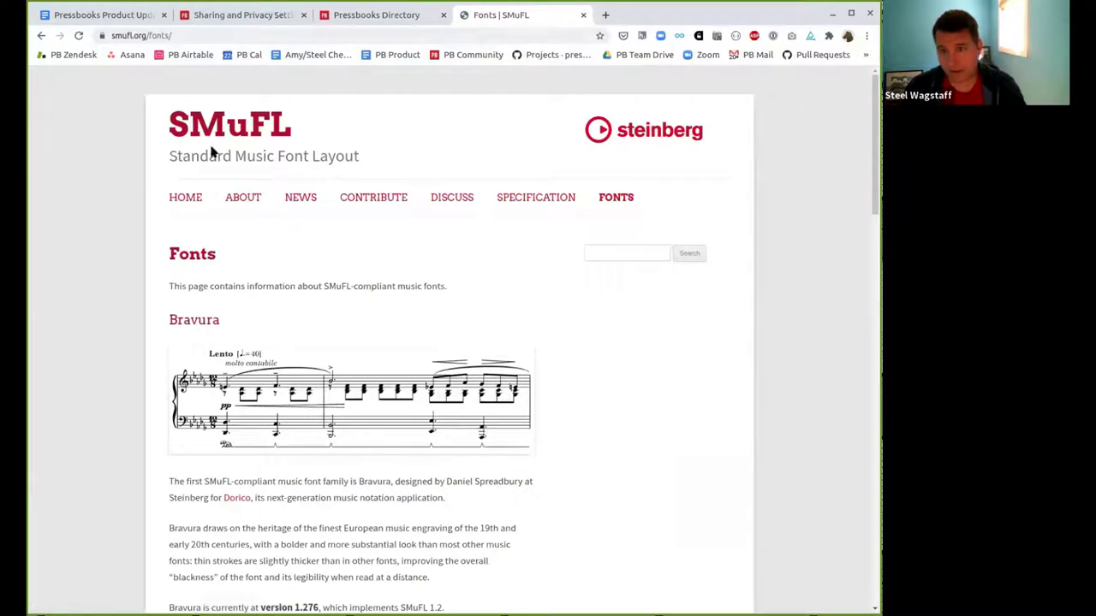
pyautogui.scroll(-1, 188, 261)
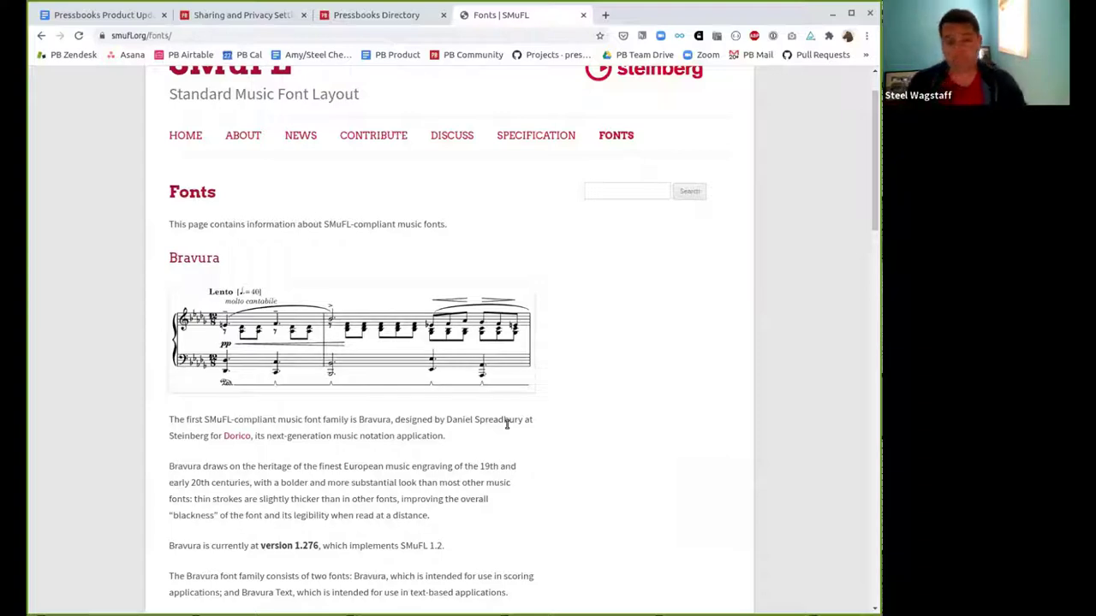
pyautogui.scroll(-1, 351, 257)
pyautogui.scroll(-3, 349, 272)
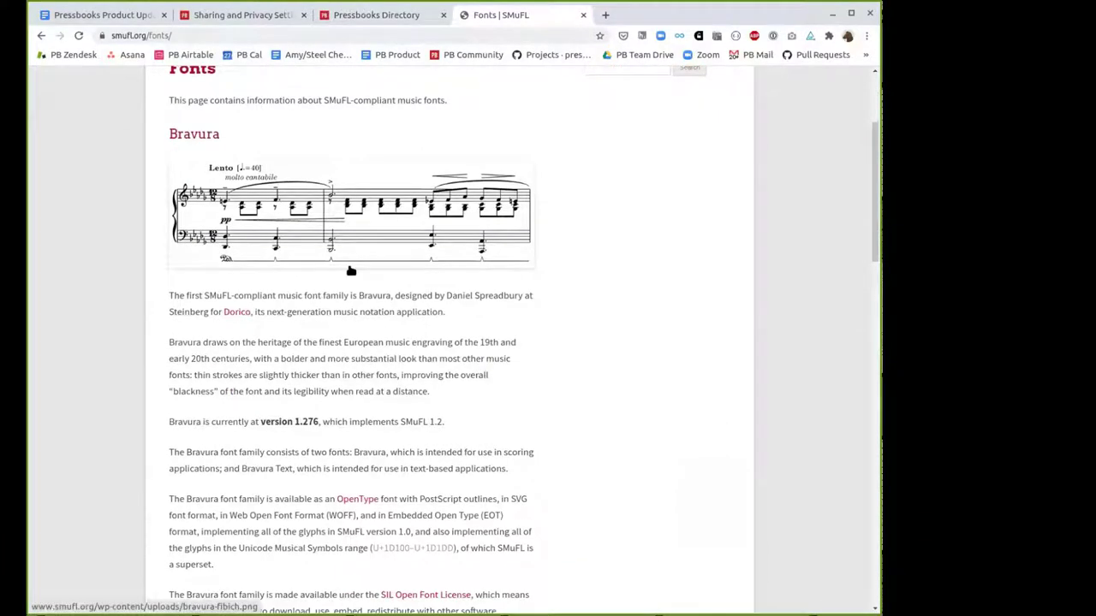
pyautogui.click(223, 36)
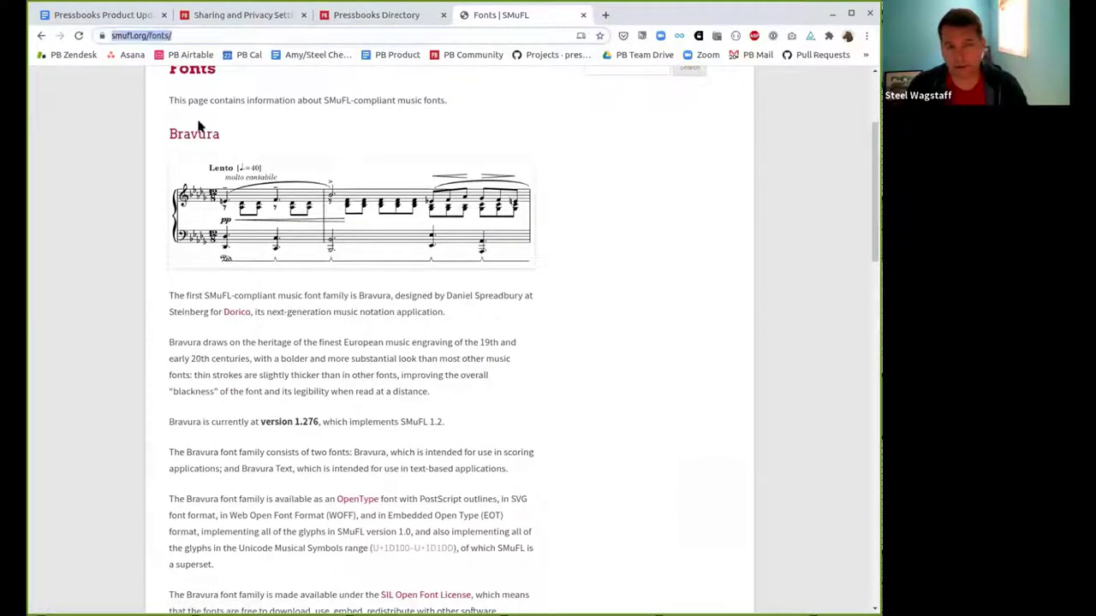
pyautogui.hotkey('ctrl', 'w')
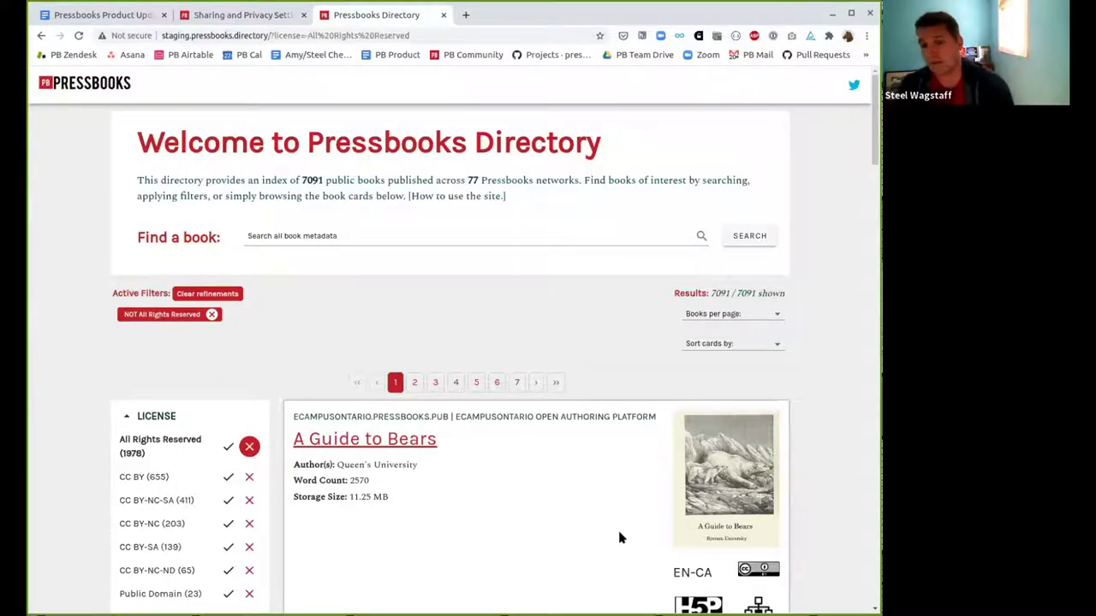
# Clear the directory's active filters and exclude books based on another book
pyautogui.scroll(-2, 250, 374)
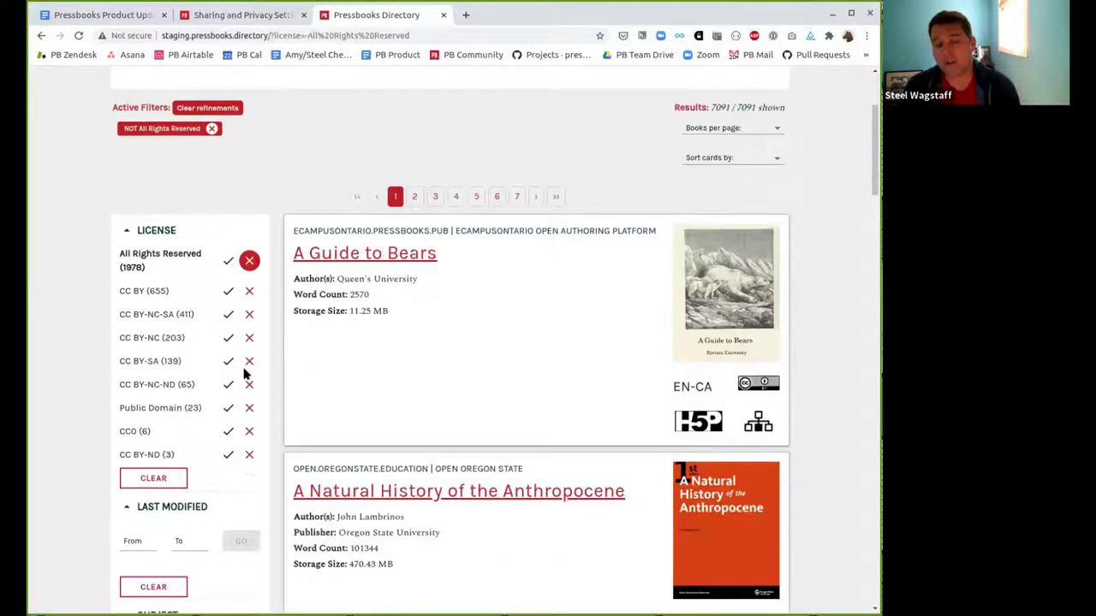
pyautogui.click(201, 108)
pyautogui.scroll(-3, 236, 302)
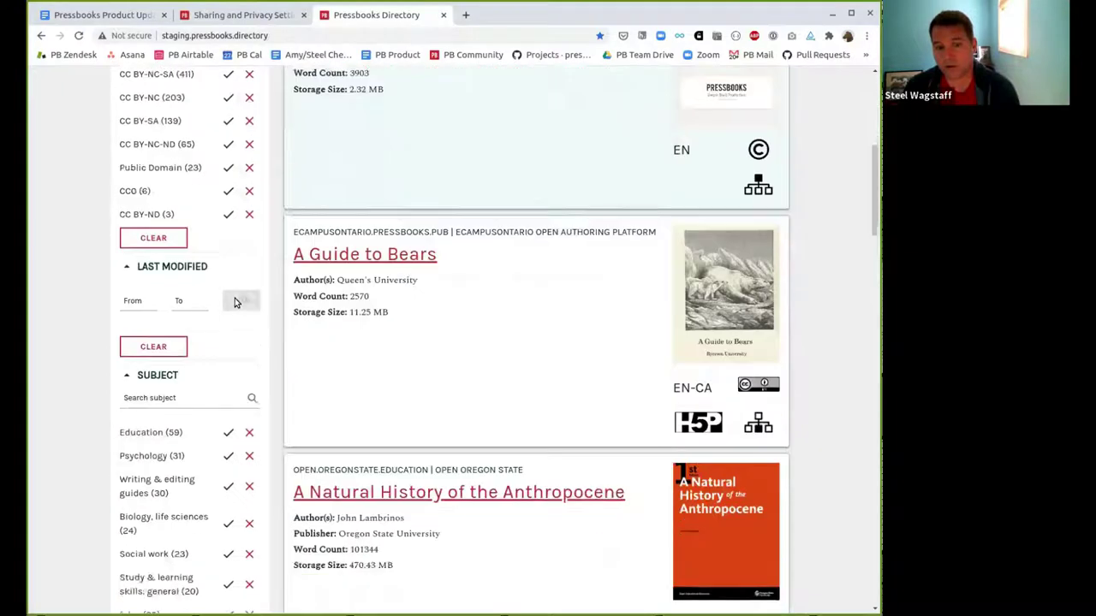
pyautogui.scroll(-7, 237, 302)
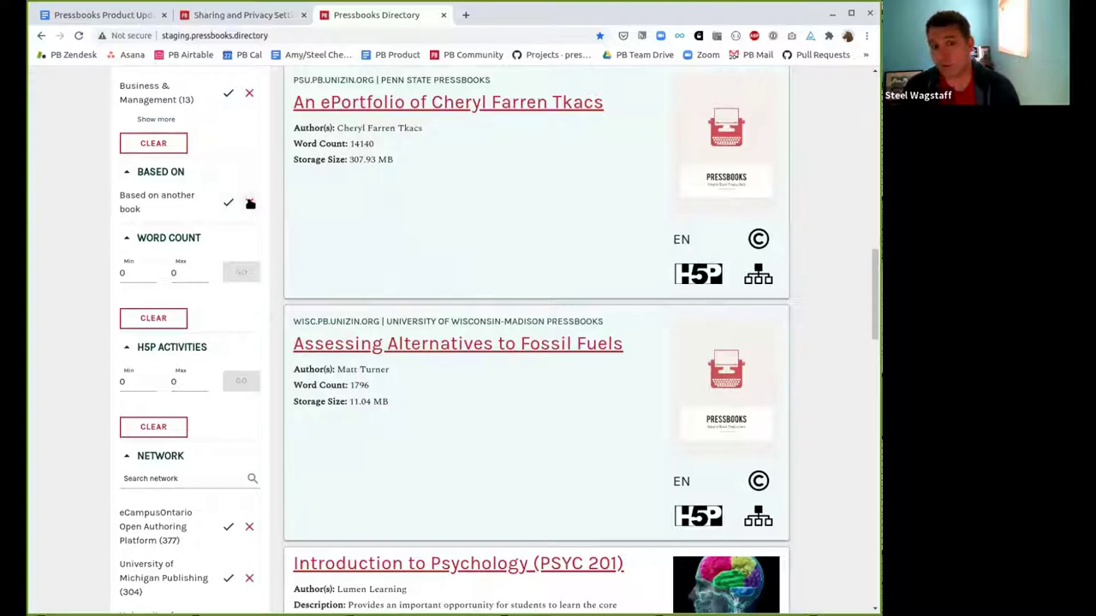
pyautogui.click(250, 203)
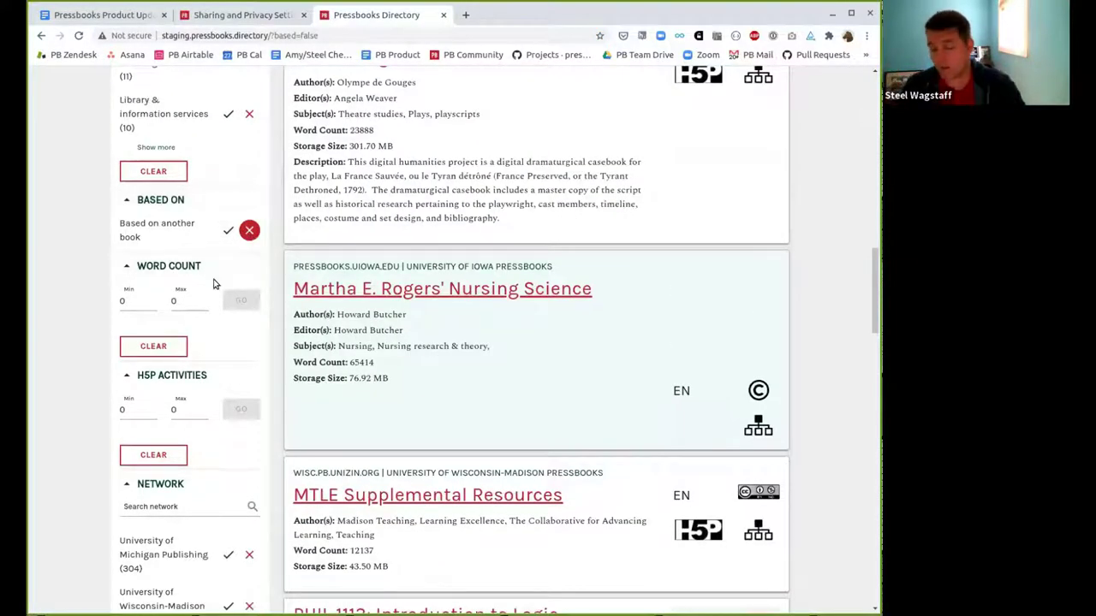
pyautogui.scroll(10, 214, 285)
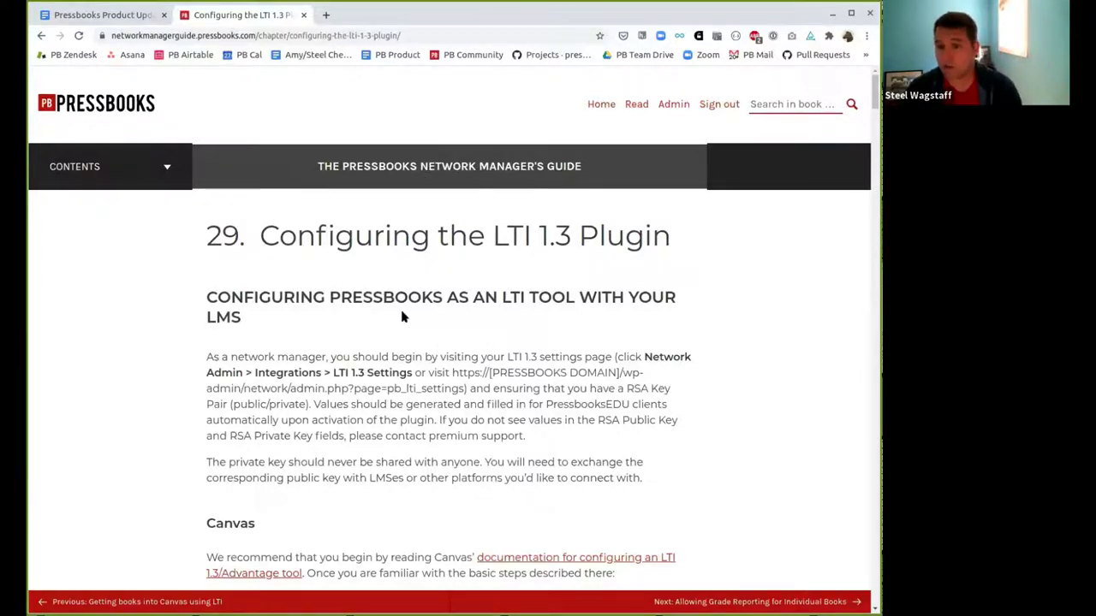
# Look through the Canvas and Pressbooks setup instructions in the Configuring the LTI 1.3 Plugin chapter
pyautogui.scroll(-3, 351, 364)
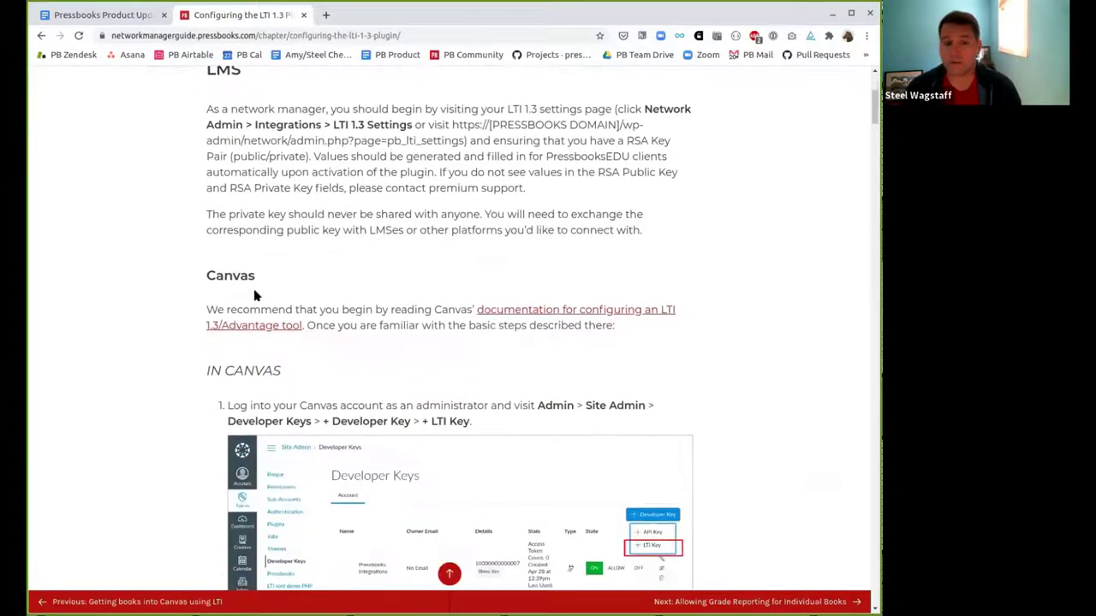
pyautogui.scroll(-10, 279, 302)
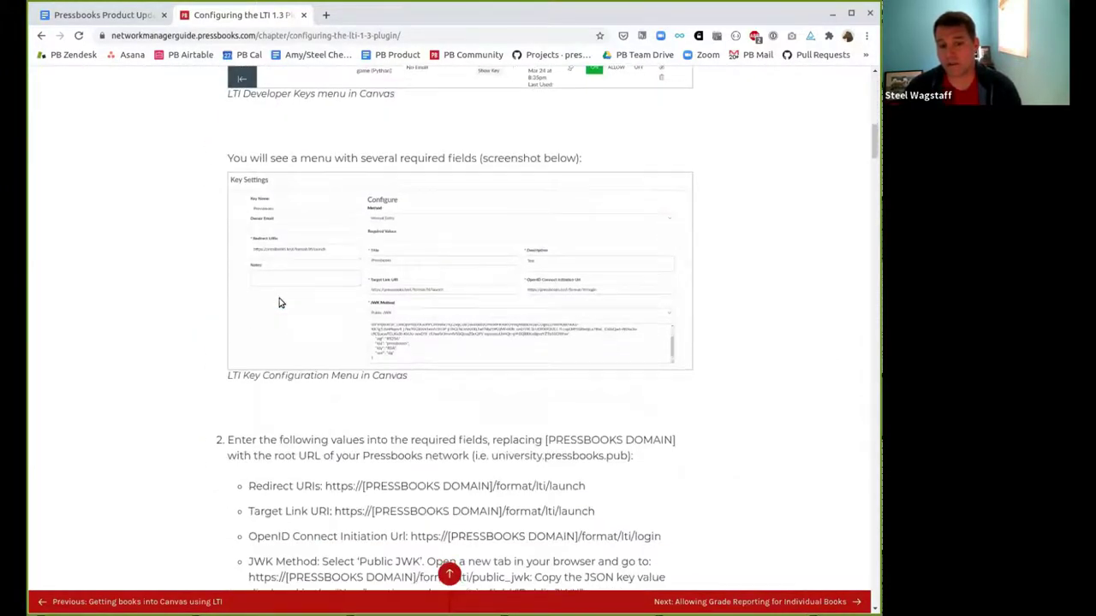
pyautogui.scroll(-20, 279, 301)
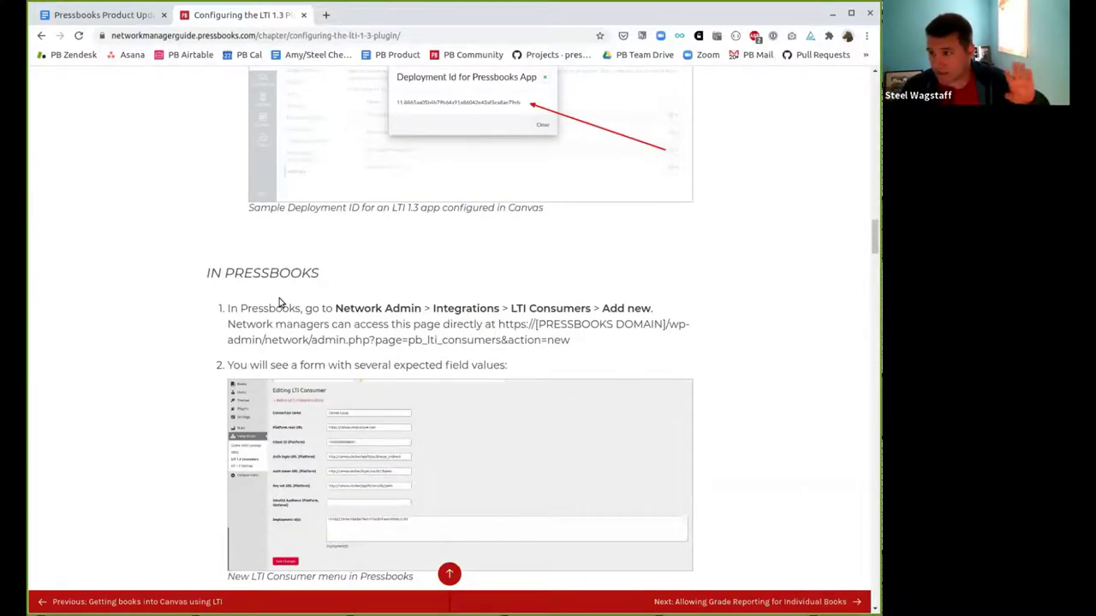
# Look through the Blackboard, Moodle and Brightspace setup instructions in the rest of the Configuring the LTI 1.3 Plugin chapter
pyautogui.scroll(-5, 279, 298)
pyautogui.scroll(-3, 233, 161)
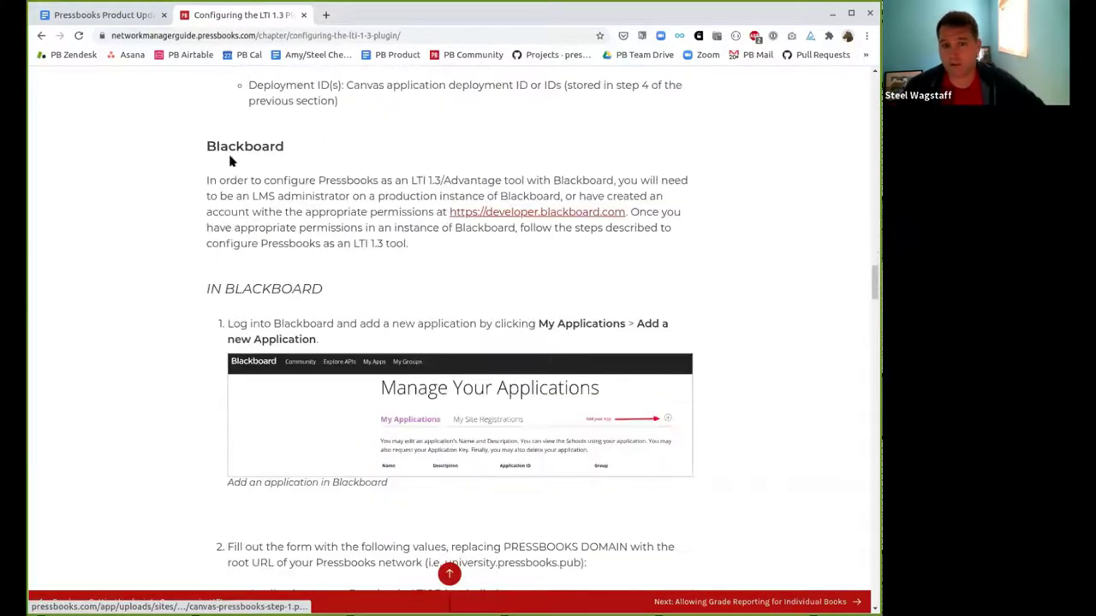
pyautogui.scroll(-12, 250, 259)
pyautogui.scroll(-17, 248, 259)
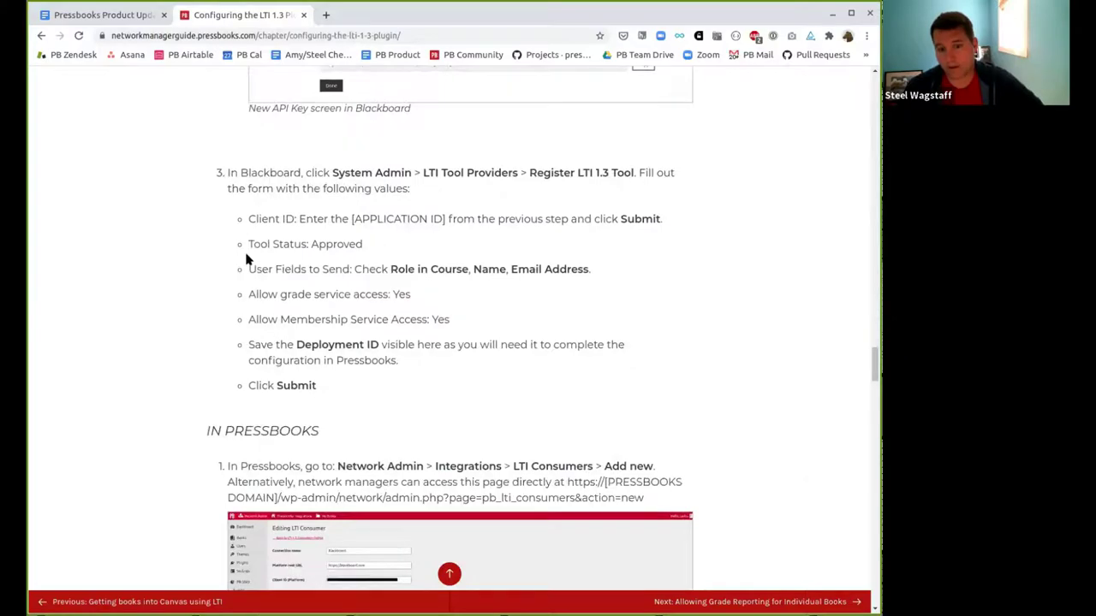
pyautogui.scroll(-18, 251, 250)
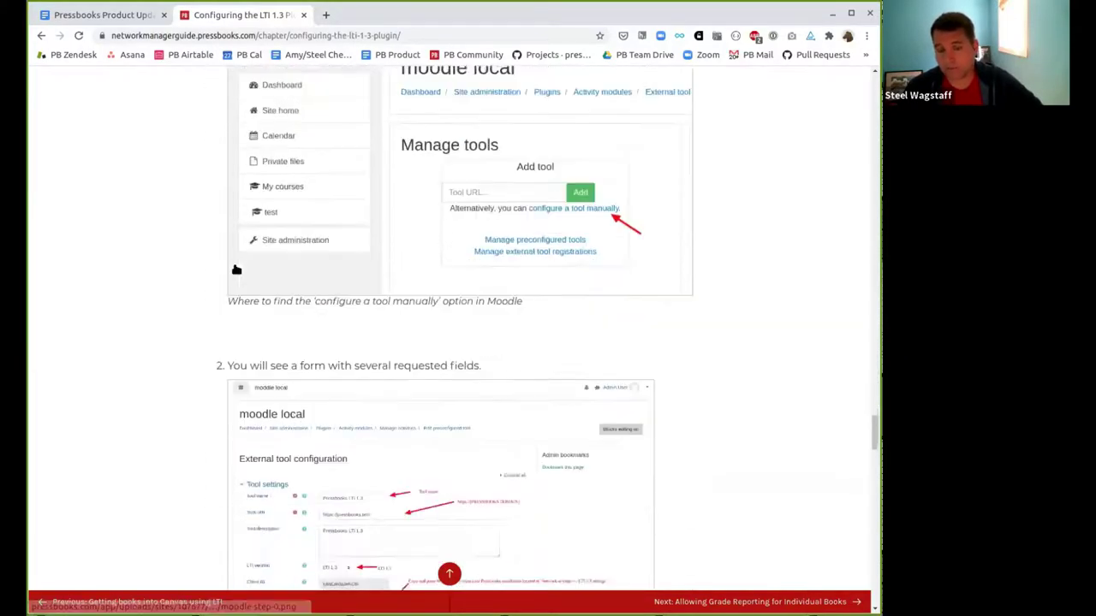
pyautogui.scroll(-13, 236, 269)
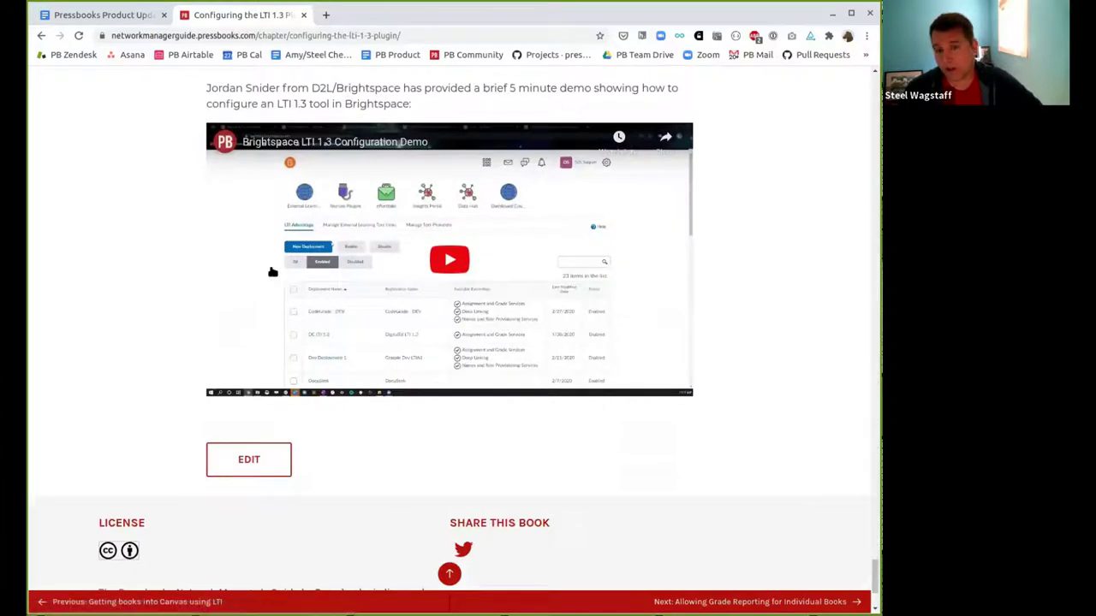
pyautogui.scroll(-1, 273, 271)
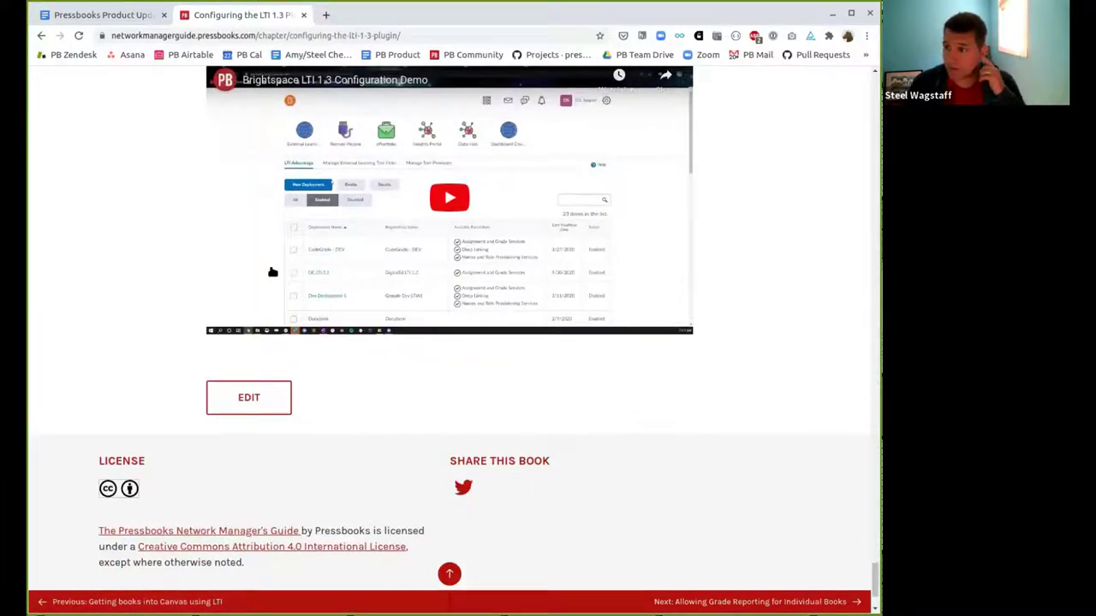
# Go to the Allowing Grade Reporting for Individual Books chapter and review its Book List and book dashboard instructions
pyautogui.press('Right')
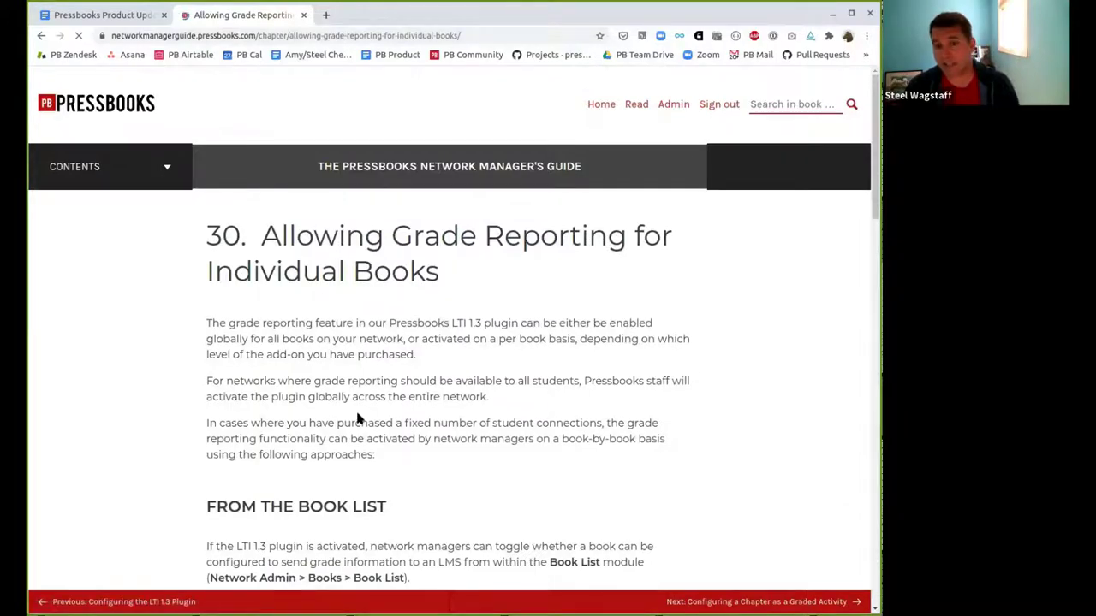
pyautogui.scroll(-2, 358, 418)
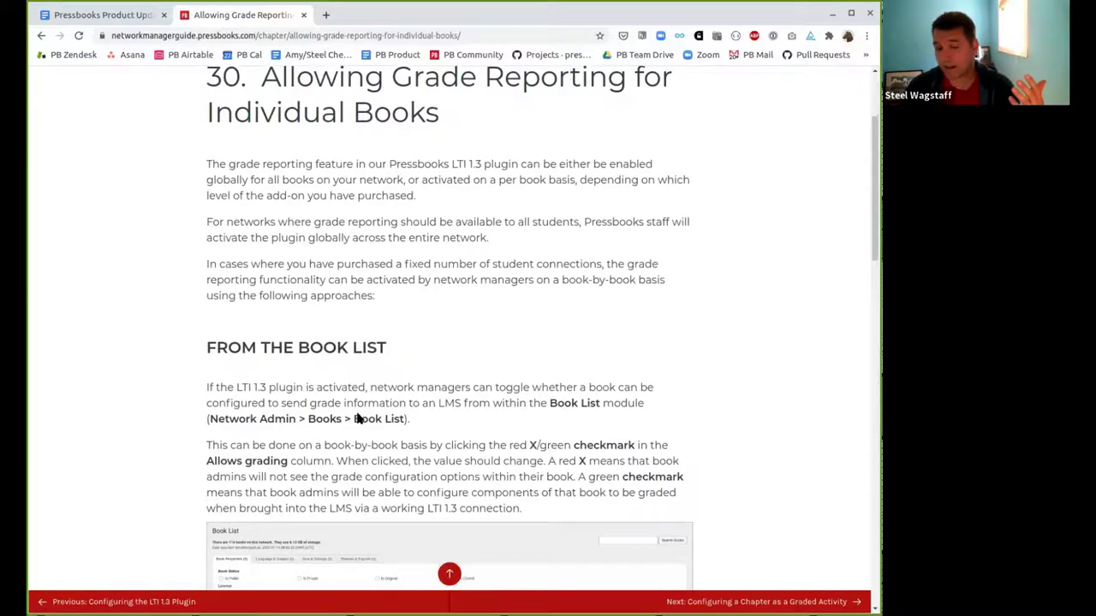
pyautogui.scroll(-5, 358, 417)
pyautogui.scroll(-2, 358, 418)
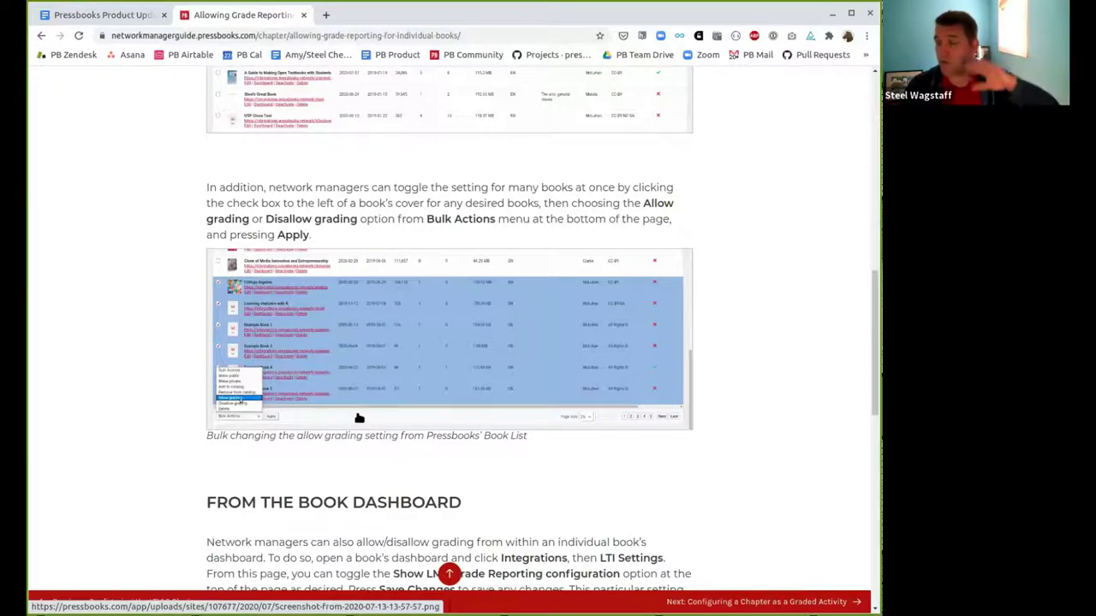
pyautogui.scroll(-8, 359, 418)
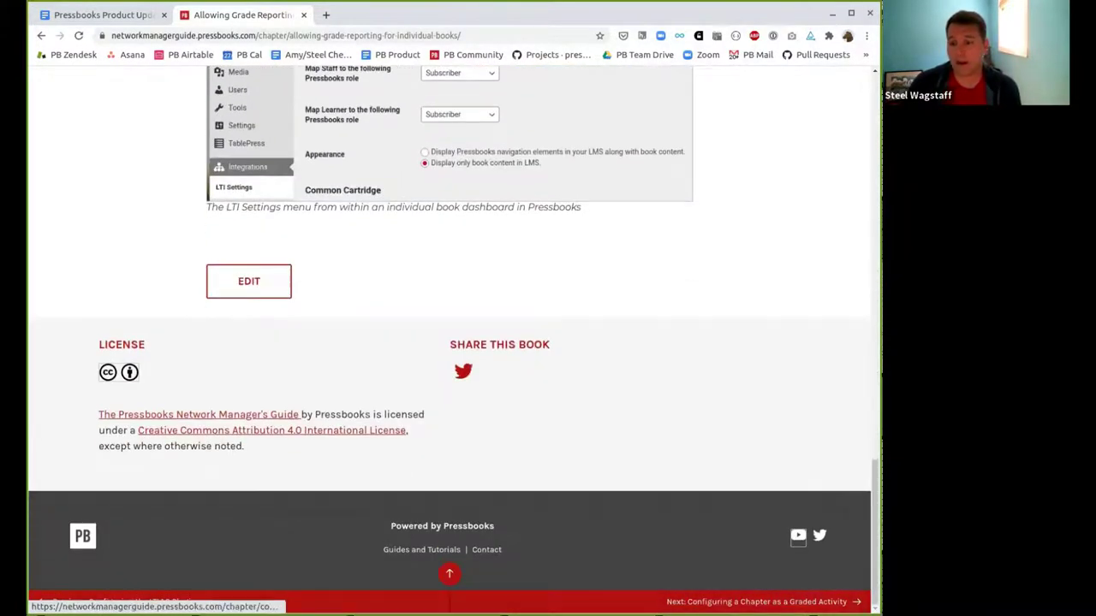
# Go to the Configuring a Chapter as a Graded Activity chapter and review its H5P grade report and launch URL instructions
pyautogui.click(758, 602)
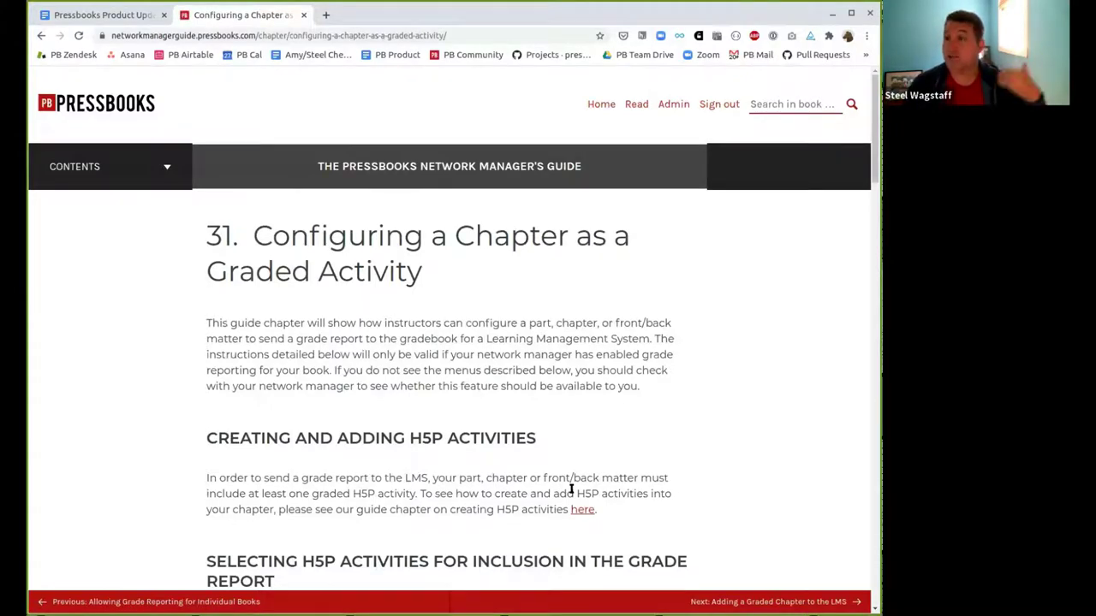
pyautogui.scroll(-5, 571, 490)
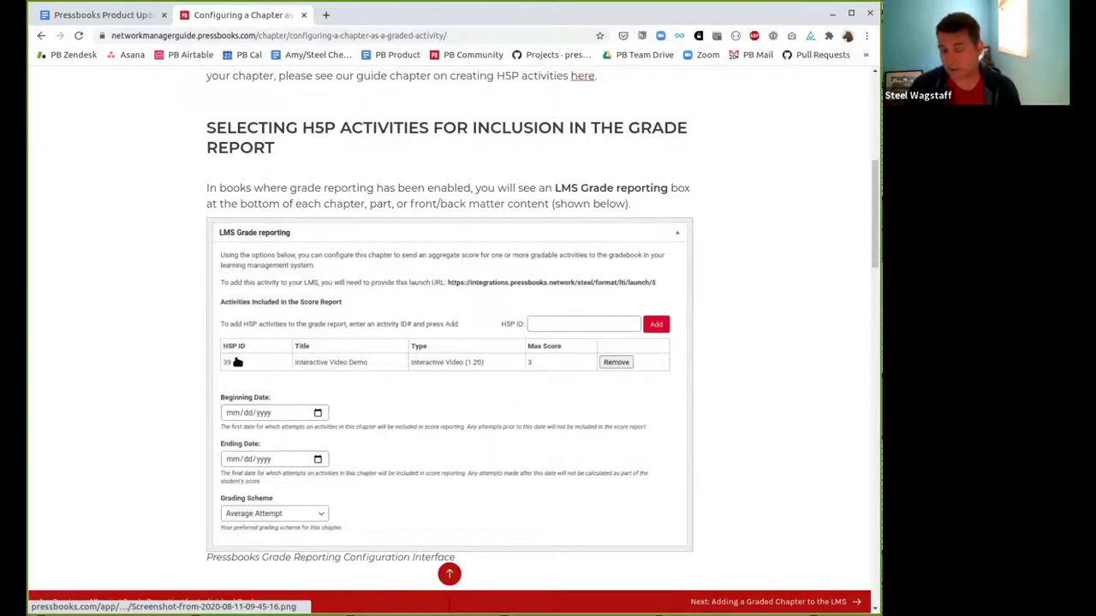
pyautogui.scroll(-5, 316, 429)
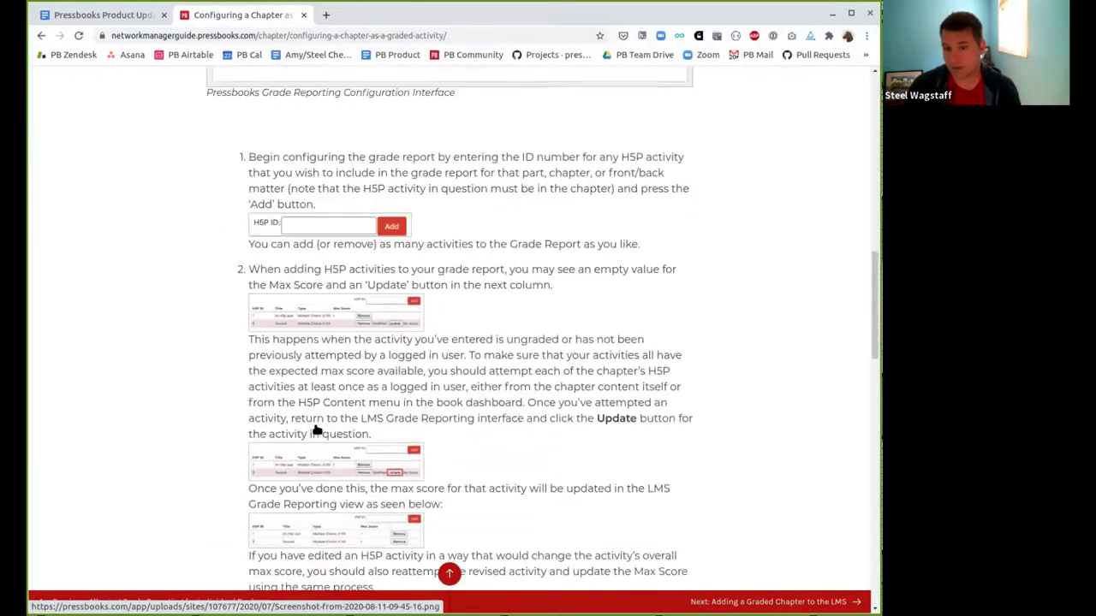
pyautogui.scroll(-11, 316, 429)
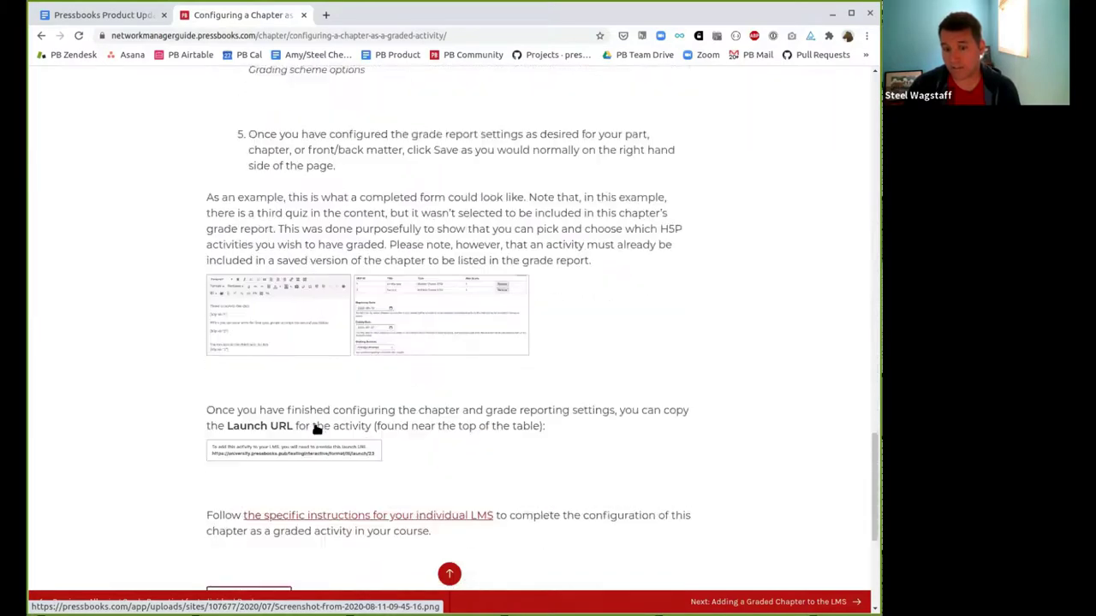
pyautogui.scroll(-4, 315, 430)
# Open the Adding a Graded Chapter to the LMS chapter and close the appointment reminder covering it
pyautogui.click(770, 601)
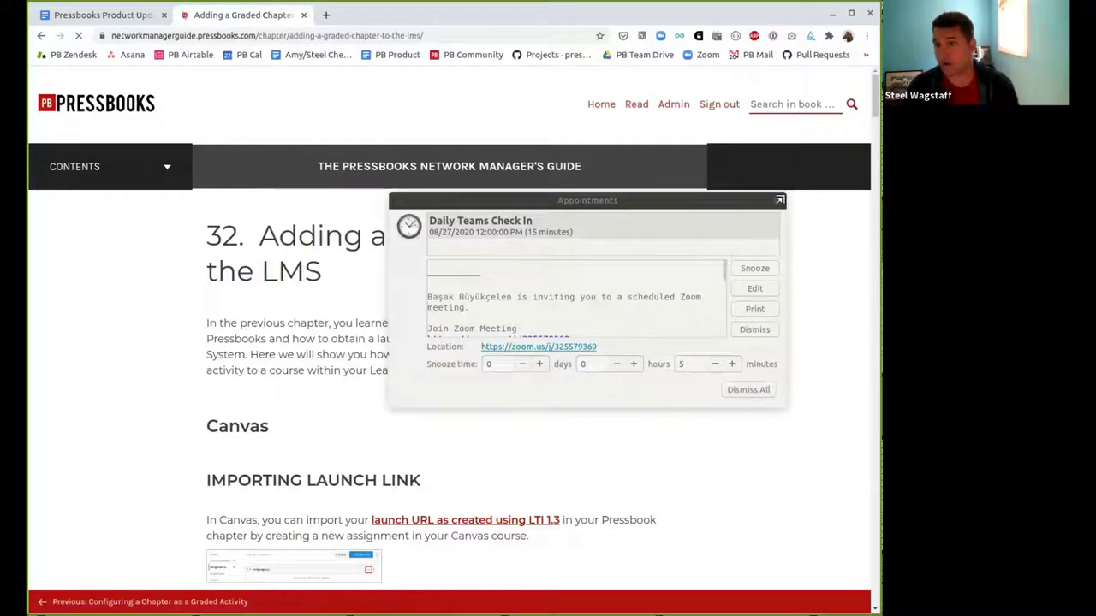
pyautogui.click(778, 201)
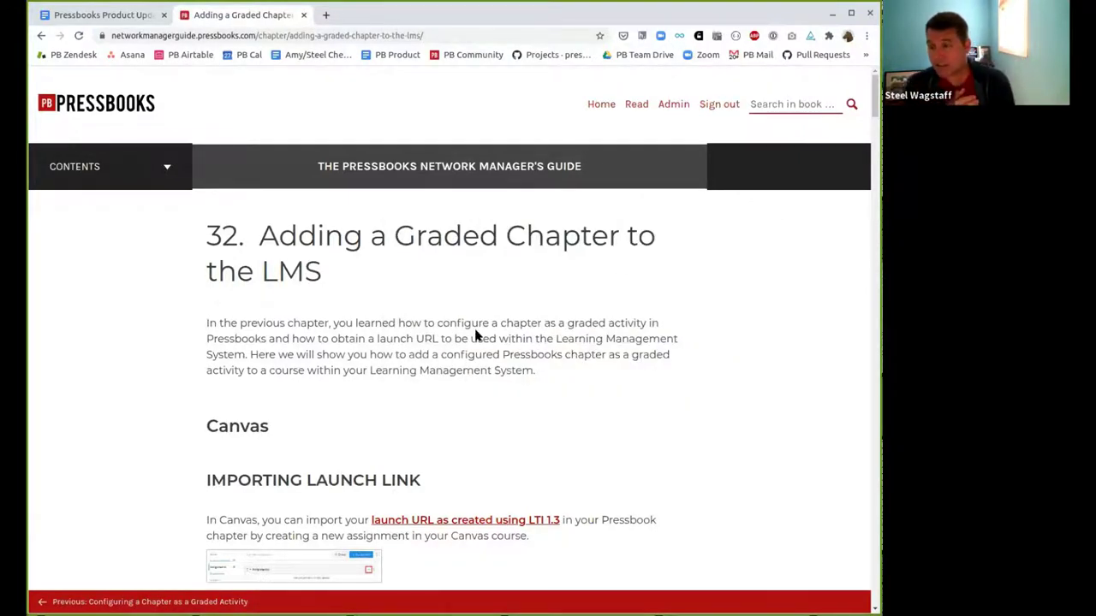